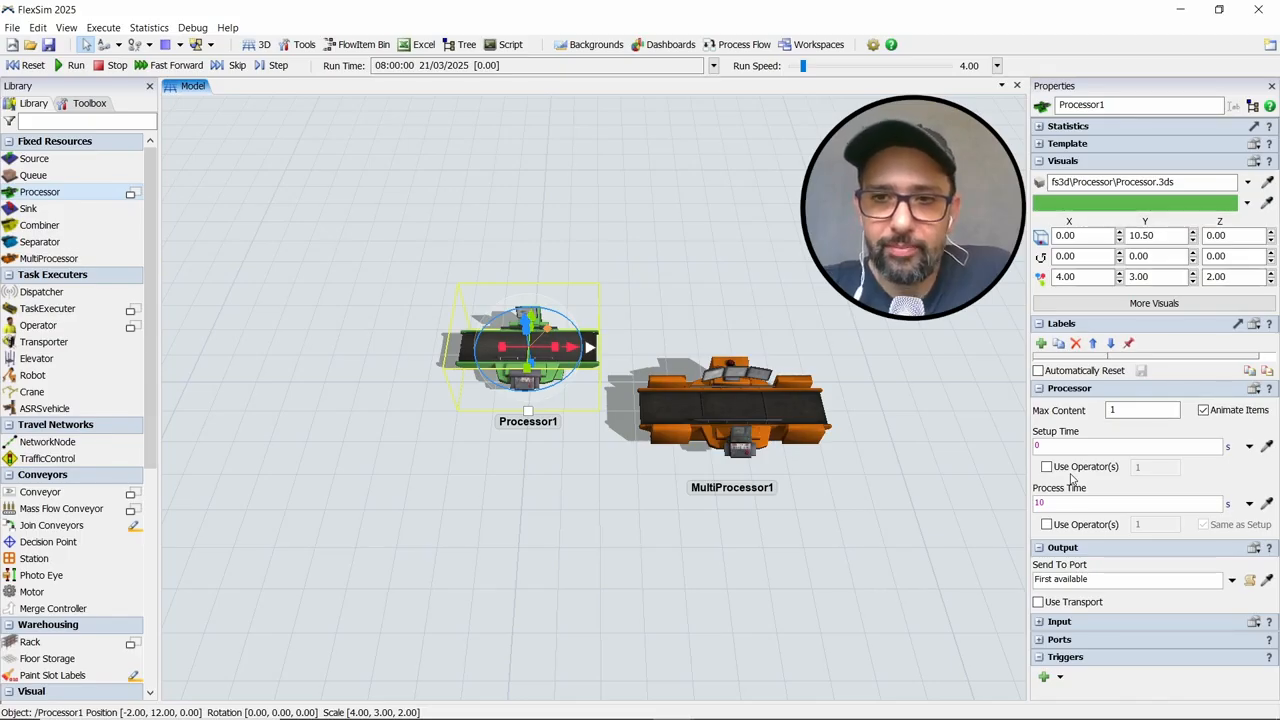
# Delete the green Processor from the model, keeping the MultiProcessor
pyautogui.moveTo(797, 321); pyautogui.dragTo(827, 296)
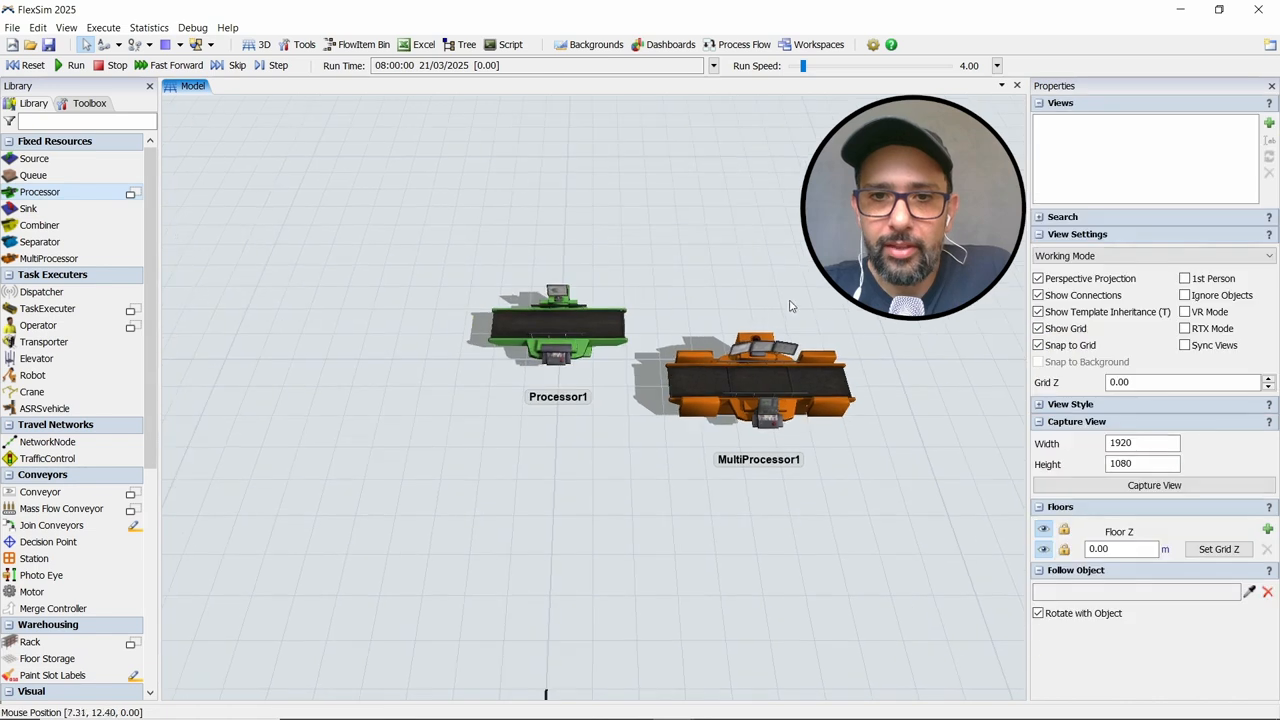
pyautogui.click(612, 345)
pyautogui.press('Delete')
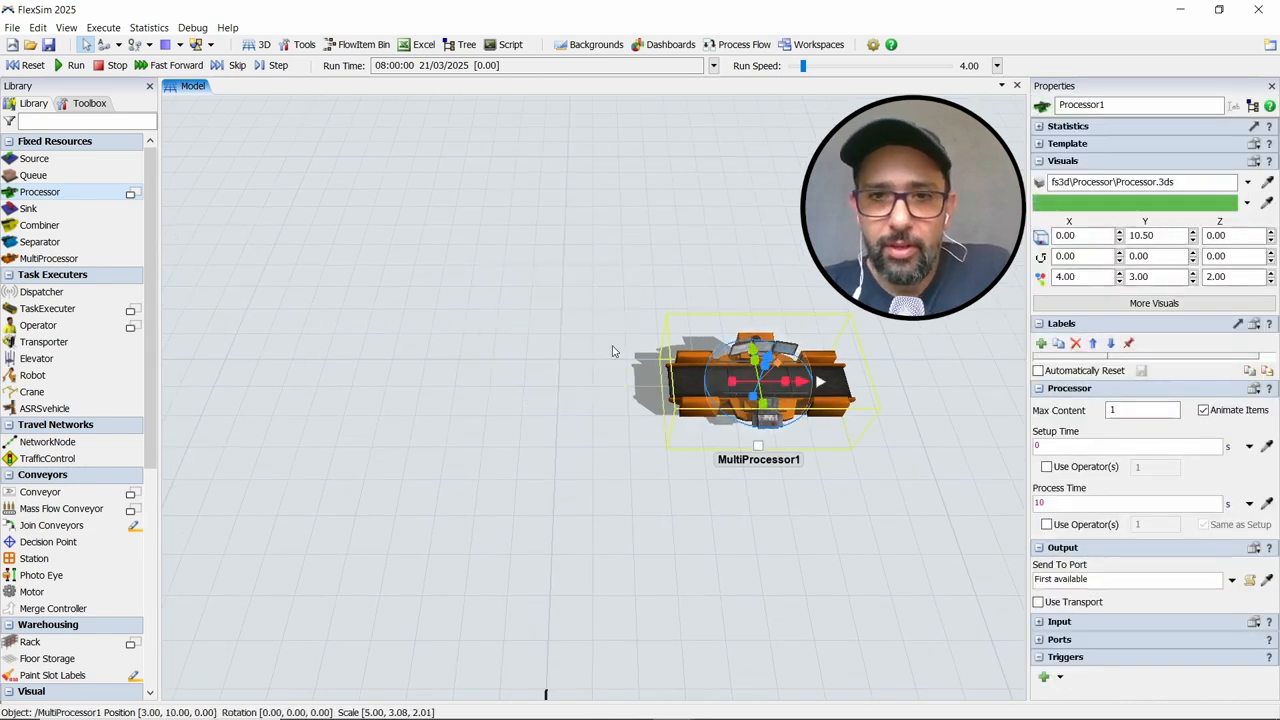
# Add a Source to the model, well to the left of the MultiProcessor
pyautogui.moveTo(613, 351); pyautogui.dragTo(645, 332)
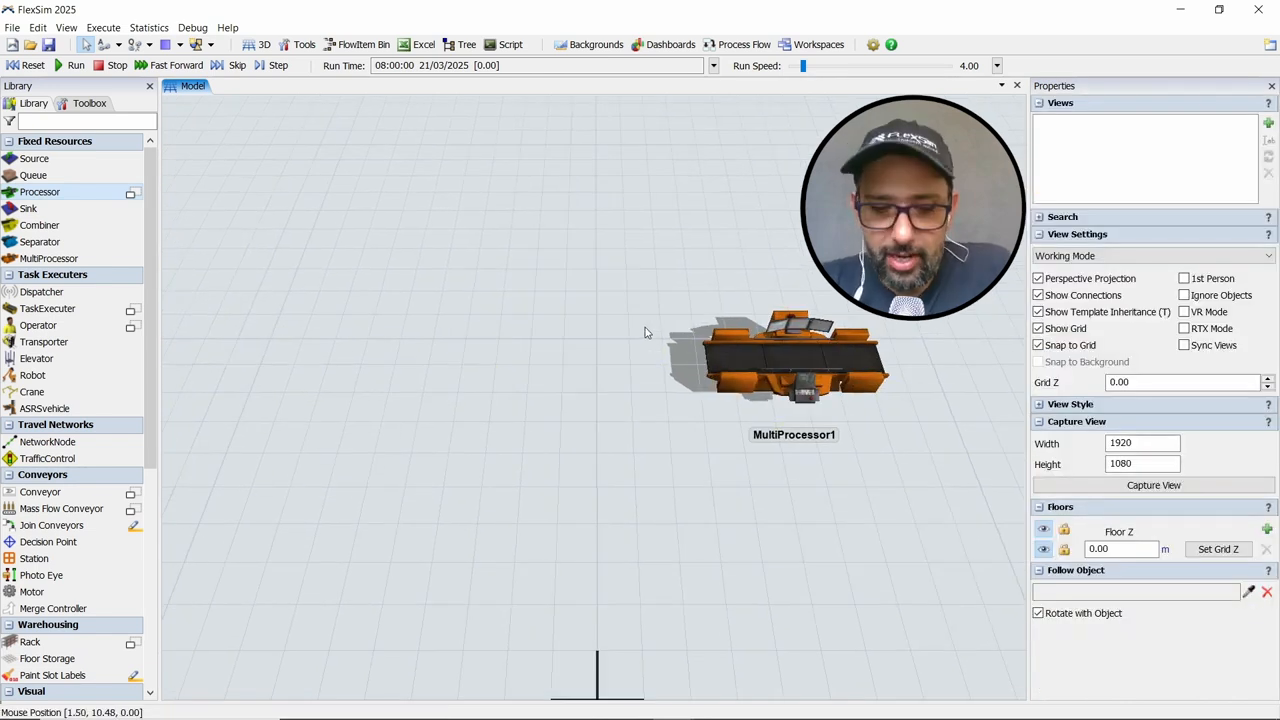
pyautogui.moveTo(588, 365); pyautogui.dragTo(581, 342)
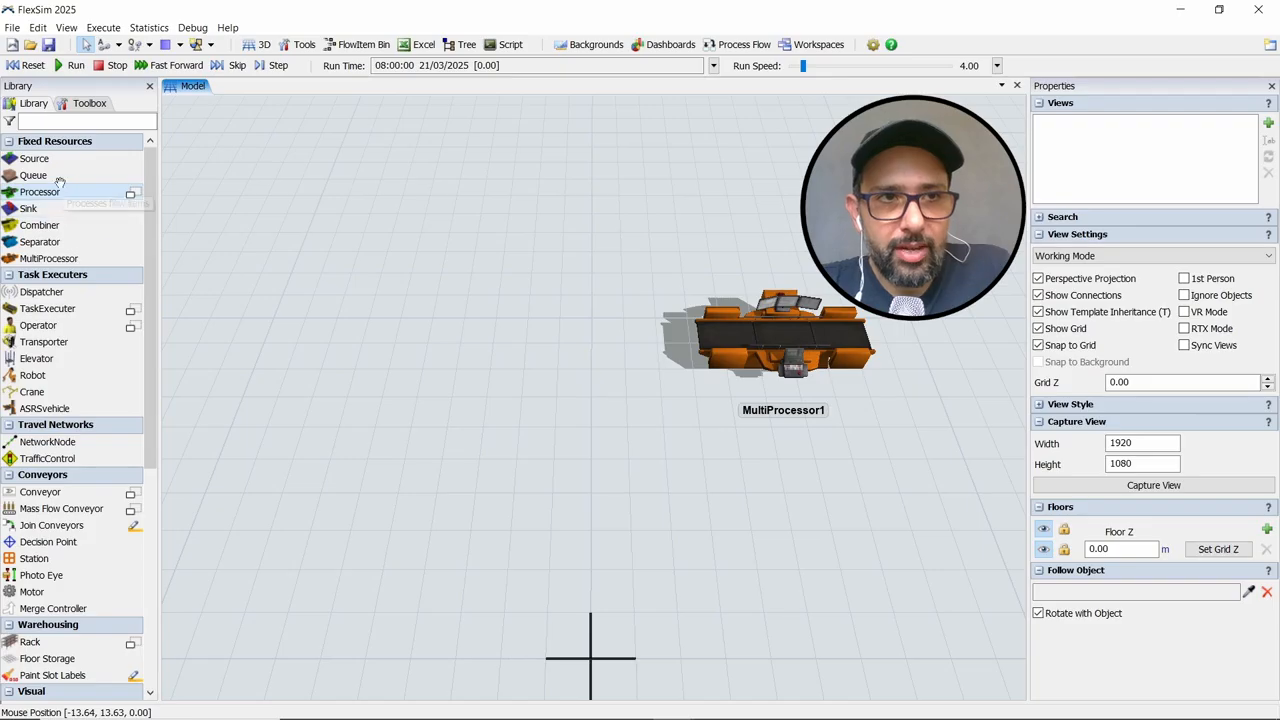
pyautogui.moveTo(55, 161); pyautogui.dragTo(190, 238)
pyautogui.moveTo(351, 324); pyautogui.dragTo(352, 325)
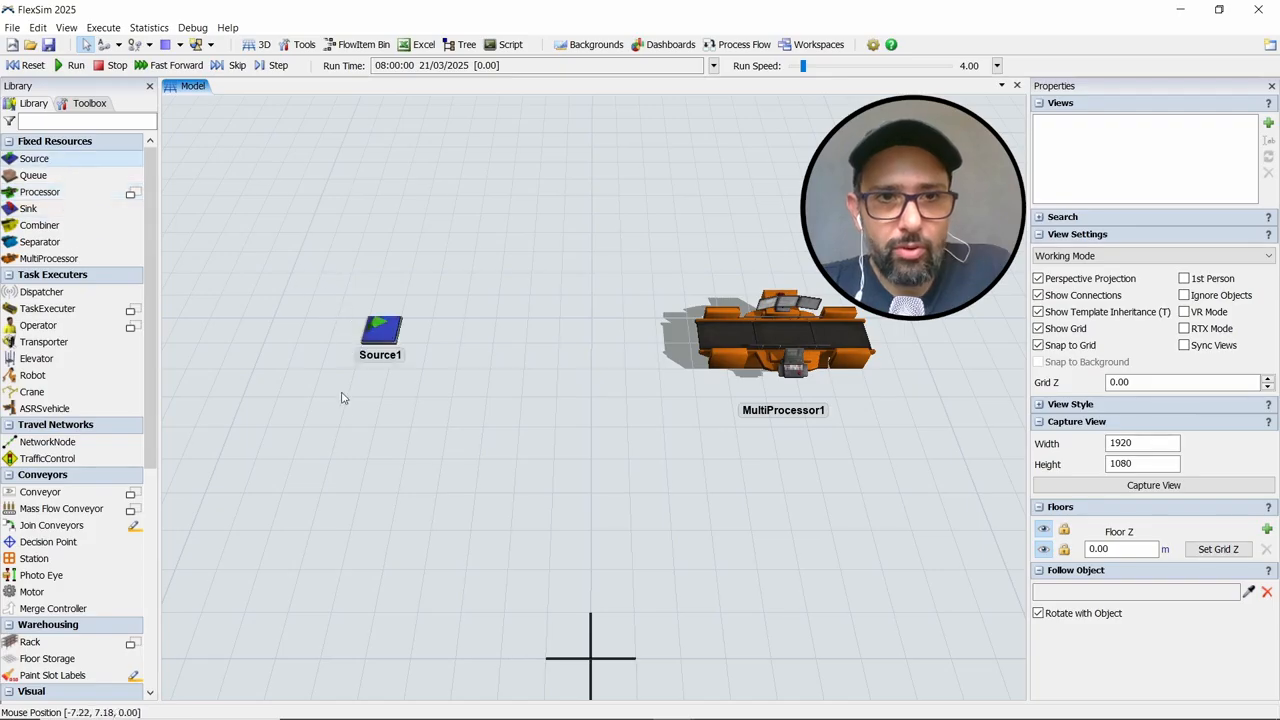
# Add a Queue just right of the Source, between it and the MultiProcessor, at about X -4, Y 9.5
pyautogui.moveTo(342, 393); pyautogui.dragTo(287, 517)
pyautogui.scroll(3, 374, 514)
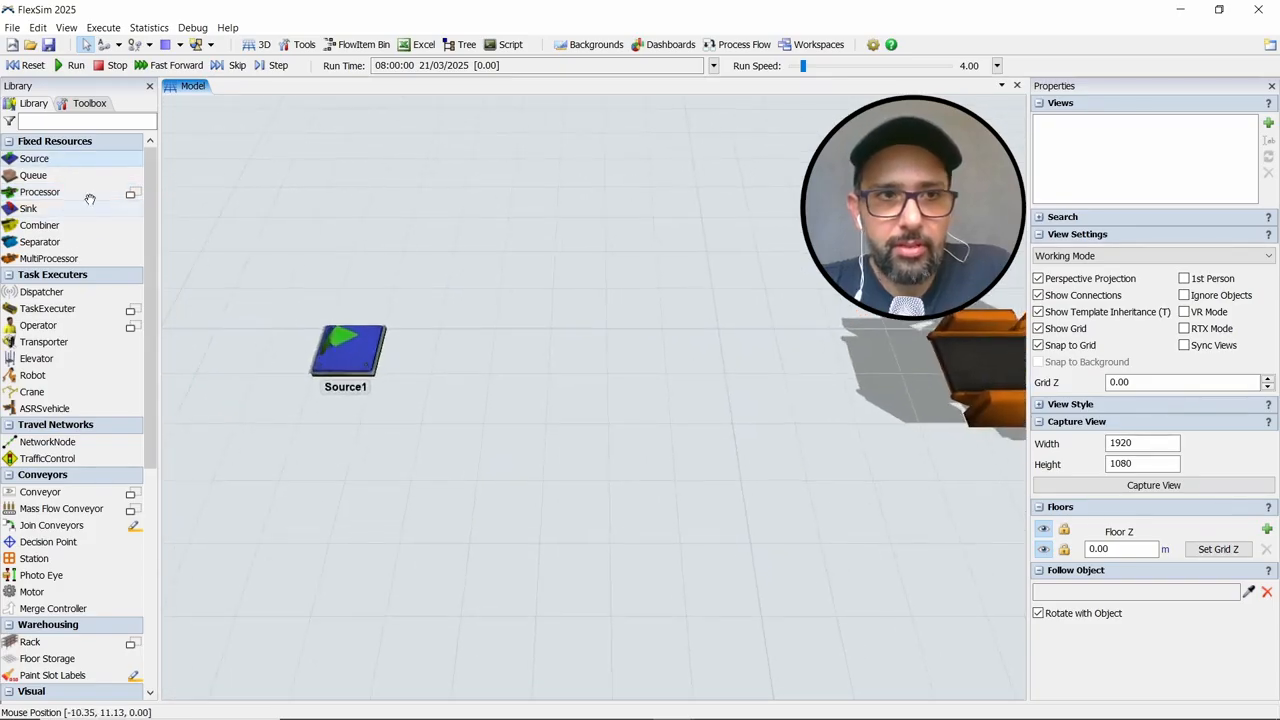
pyautogui.click(114, 177)
pyautogui.moveTo(461, 296); pyautogui.dragTo(495, 354)
pyautogui.scroll(-2, 770, 493)
pyautogui.click(736, 470)
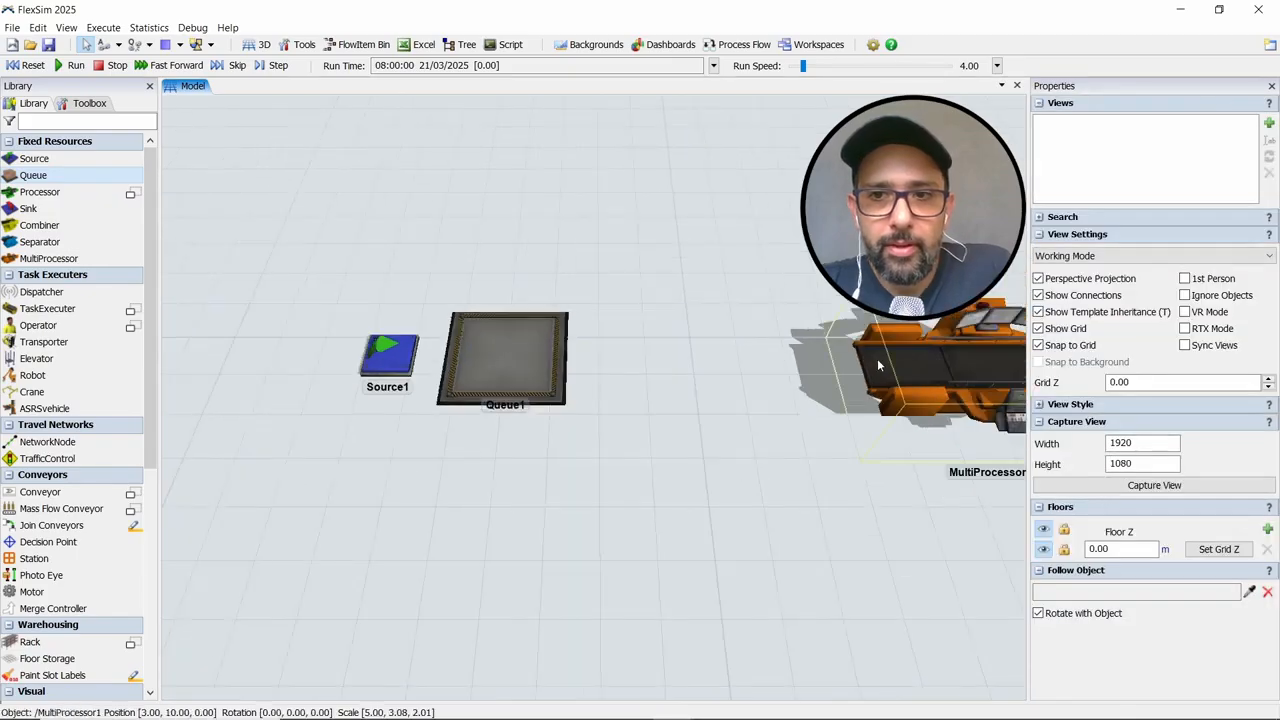
# Rotate the MultiProcessor to -90 degrees about Z and place it at about X 2.5, Y 8.8
pyautogui.moveTo(953, 398); pyautogui.dragTo(829, 340)
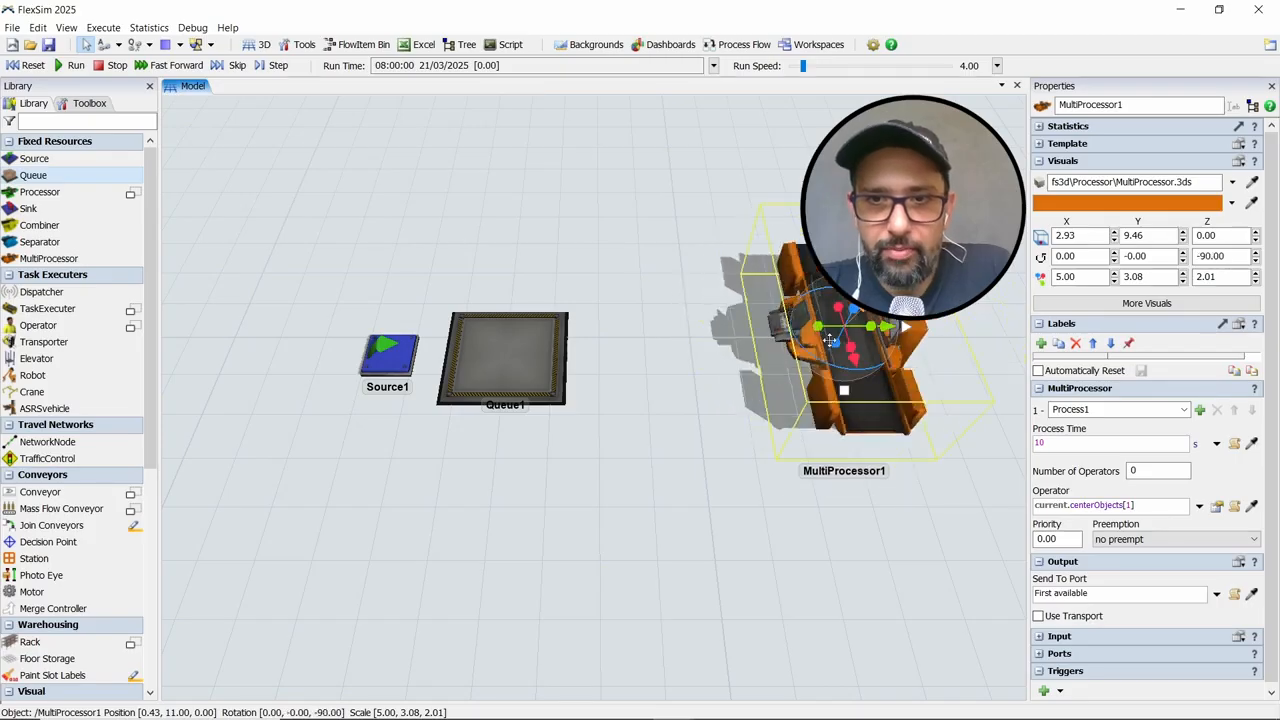
pyautogui.moveTo(838, 397); pyautogui.dragTo(826, 426)
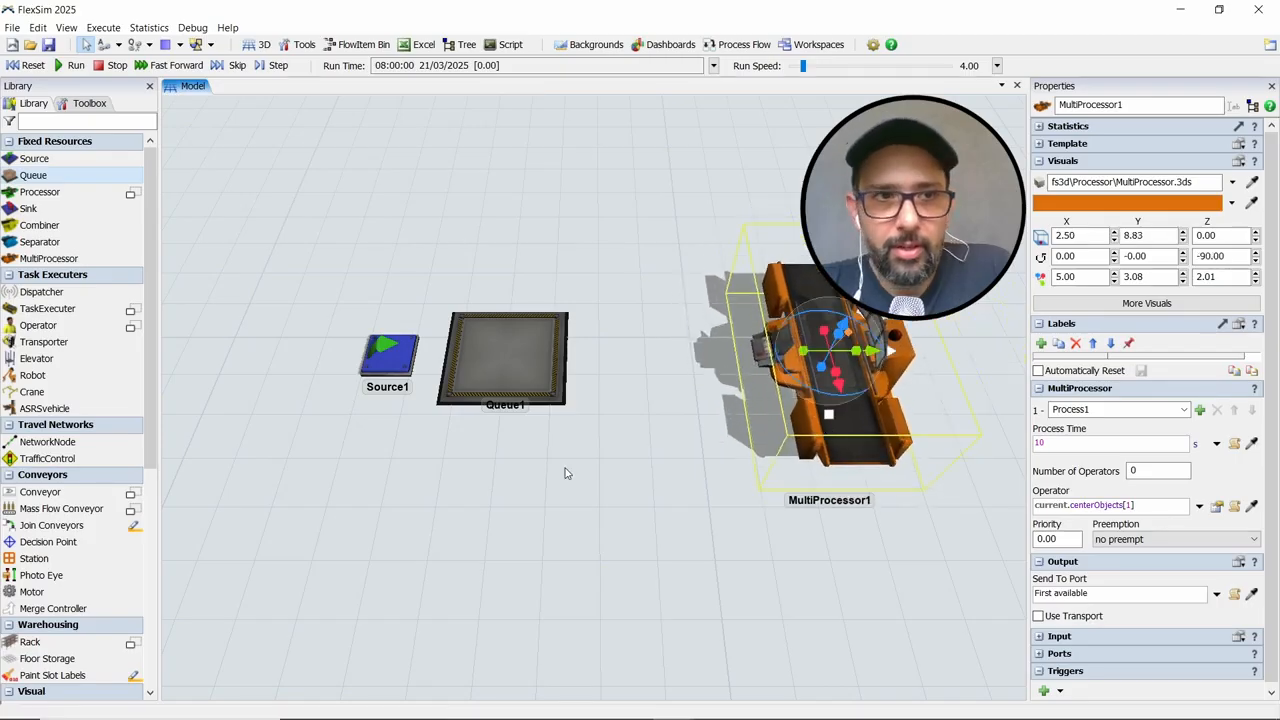
# Add a Sink below the MultiProcessor, rotated -90 degrees about Z and positioned at about X 3, Y 5.1
pyautogui.moveTo(66, 208); pyautogui.dragTo(865, 549)
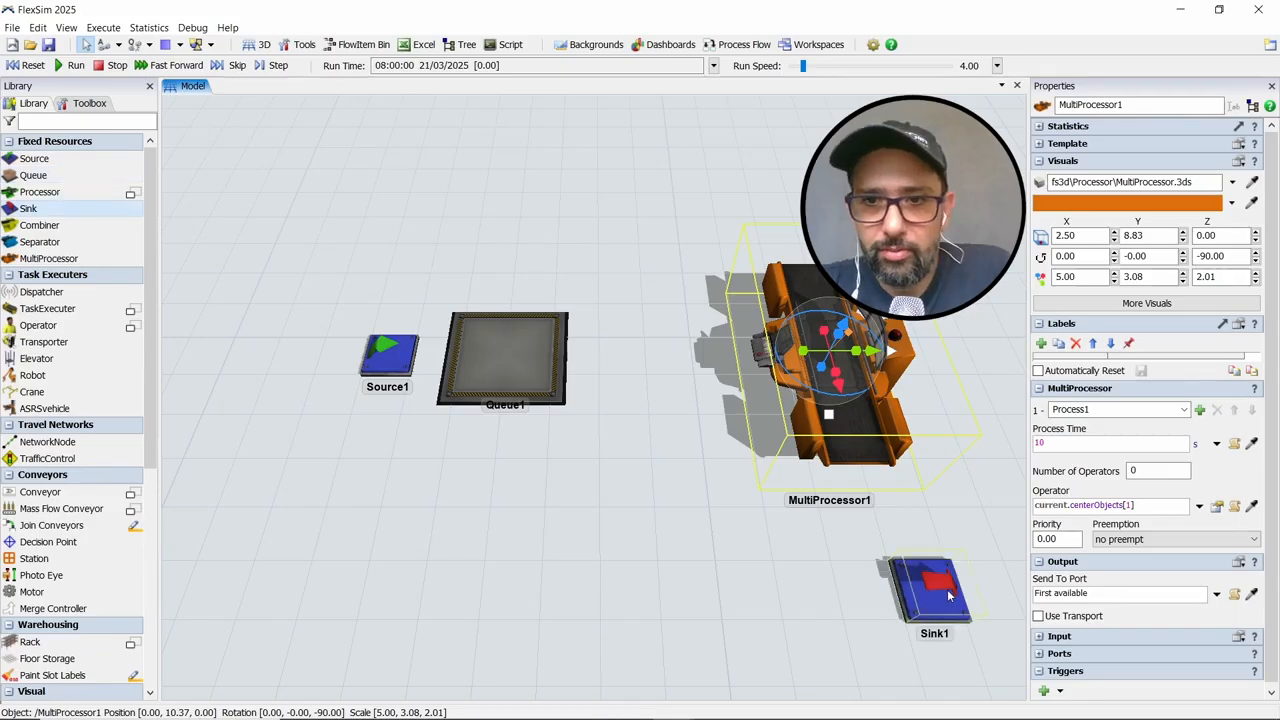
pyautogui.click(933, 620)
pyautogui.moveTo(927, 632); pyautogui.dragTo(877, 542)
pyautogui.click(712, 581)
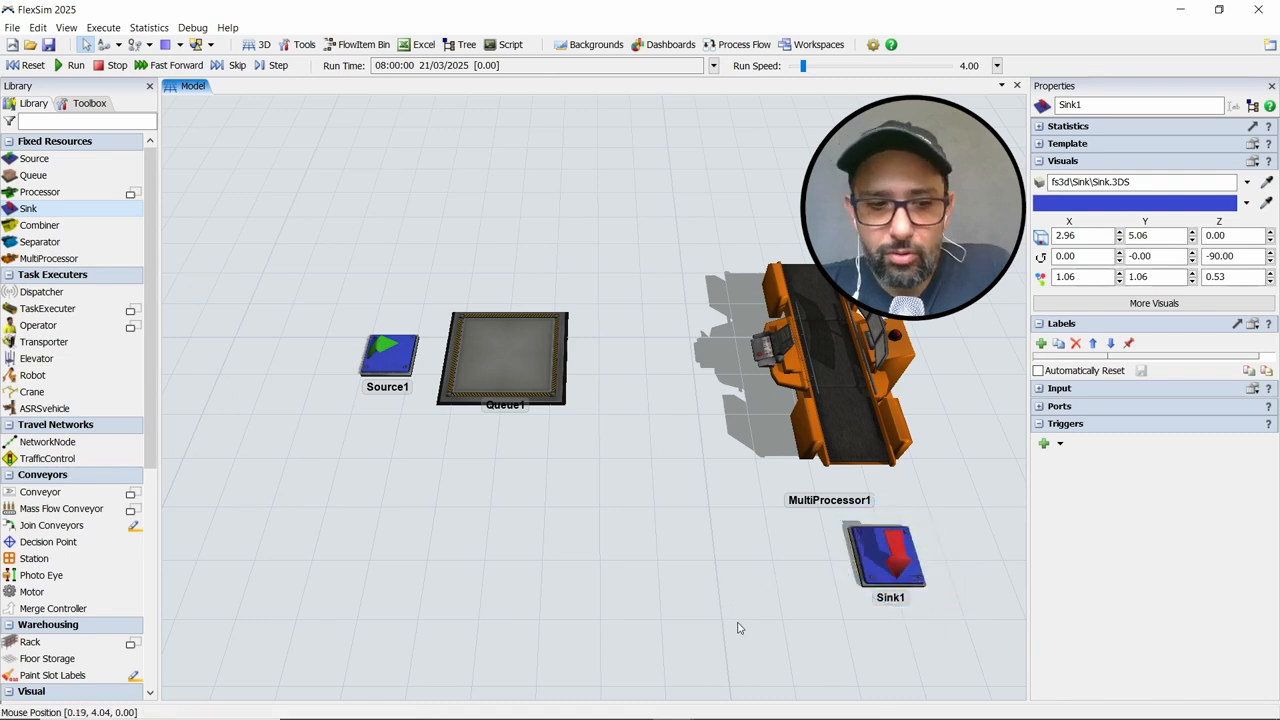
# Connect the flow ports in sequence from the Source through the Queue and MultiProcessor to the Sink
pyautogui.moveTo(686, 594); pyautogui.dragTo(648, 610)
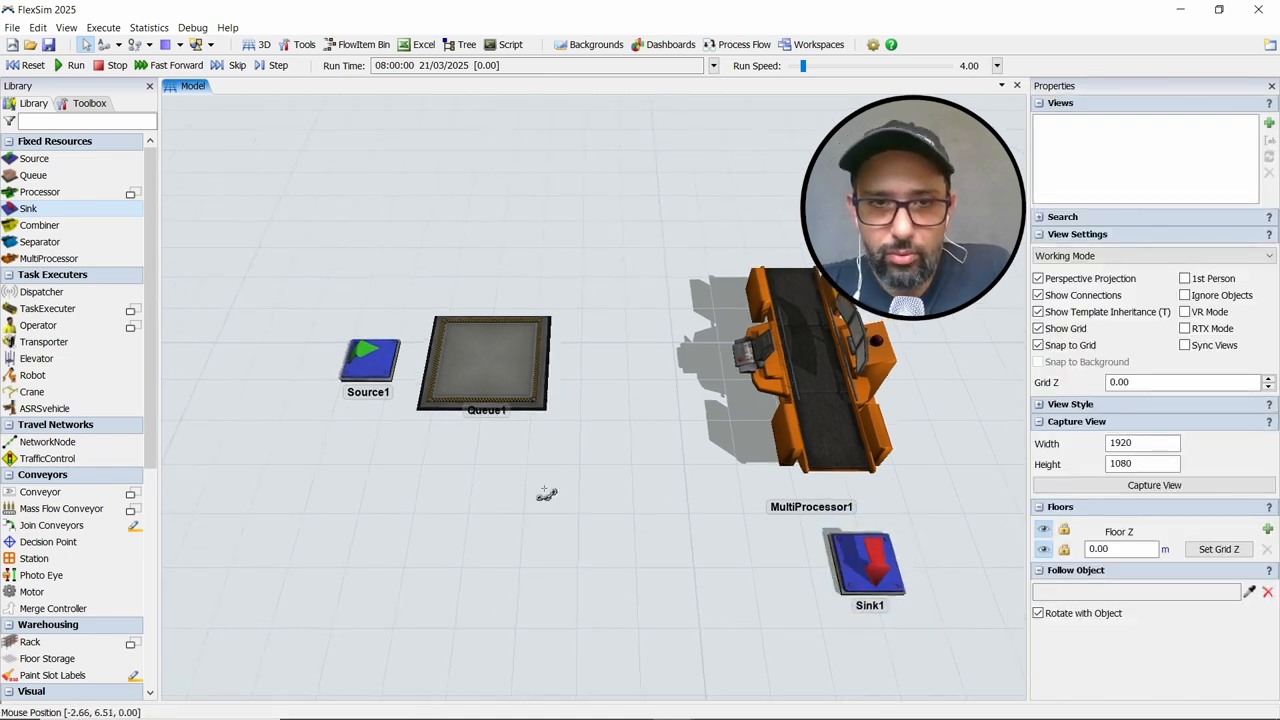
pyautogui.moveTo(470, 352); pyautogui.dragTo(873, 570)
pyautogui.moveTo(647, 570); pyautogui.dragTo(647, 567)
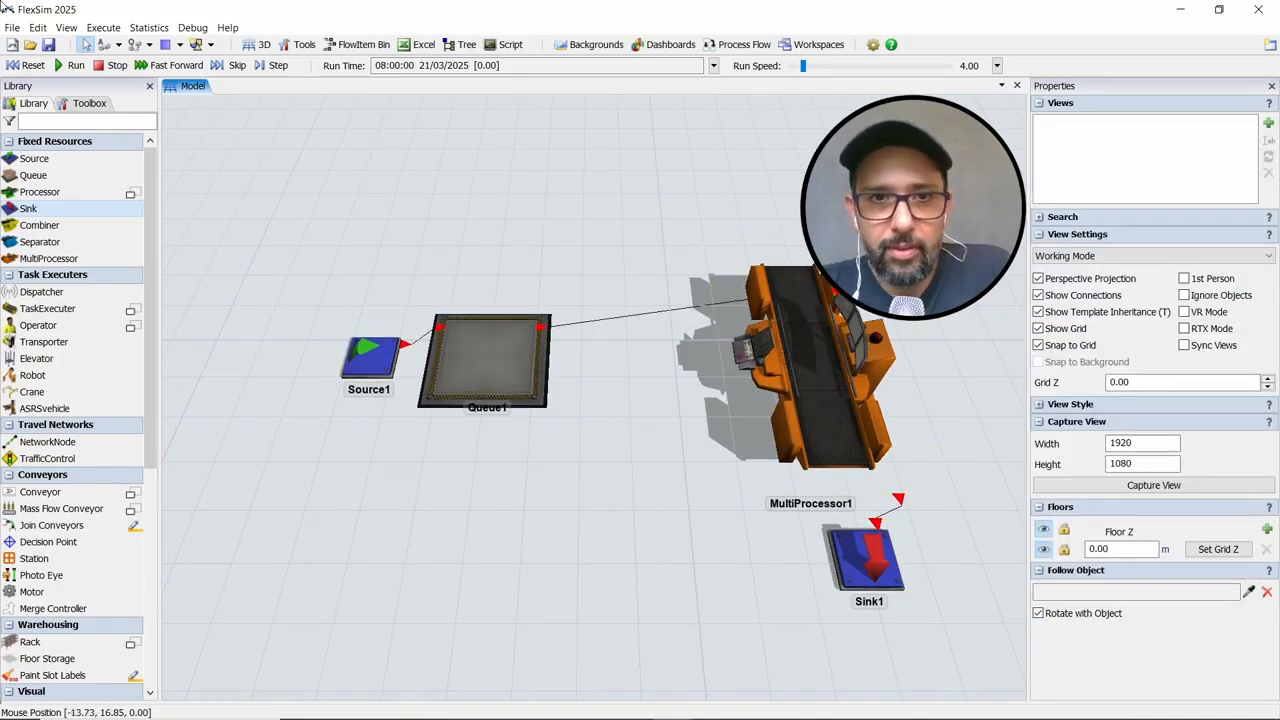
# Step through the simulation event by event to check the item flow, and reset the model
pyautogui.click(18, 65)
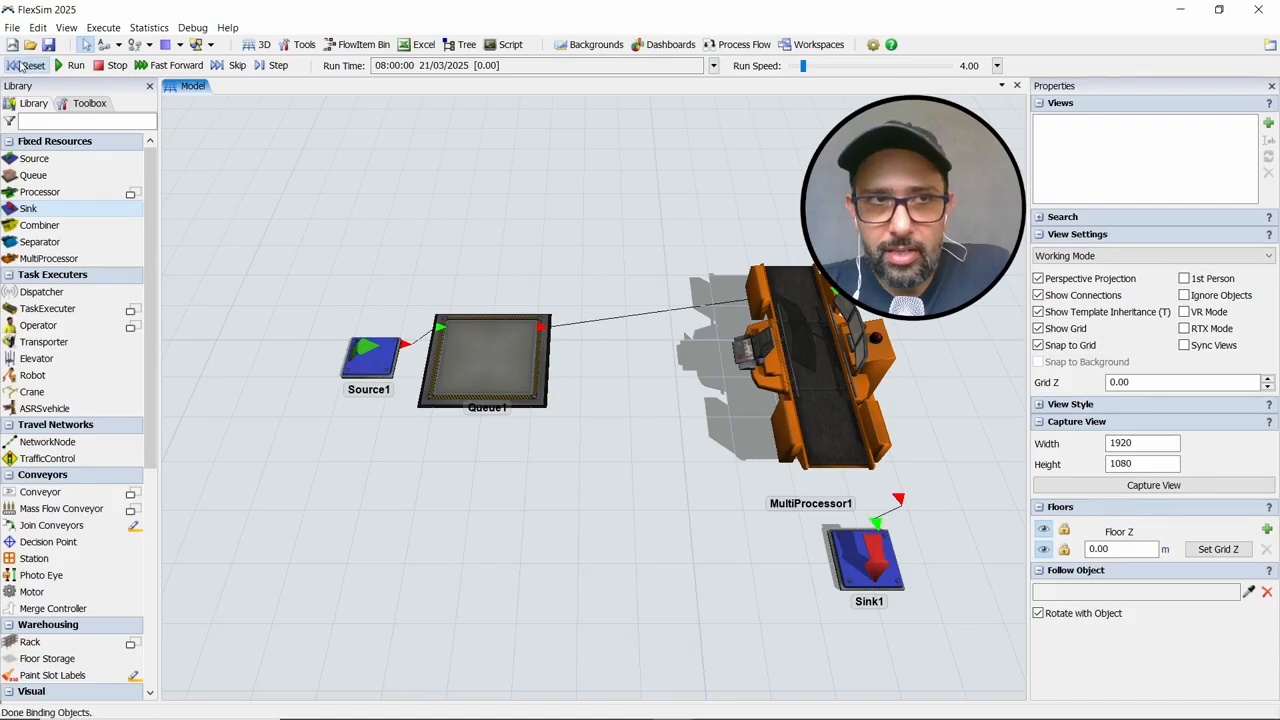
pyautogui.click(70, 65)
pyautogui.click(286, 68)
pyautogui.click(286, 68)
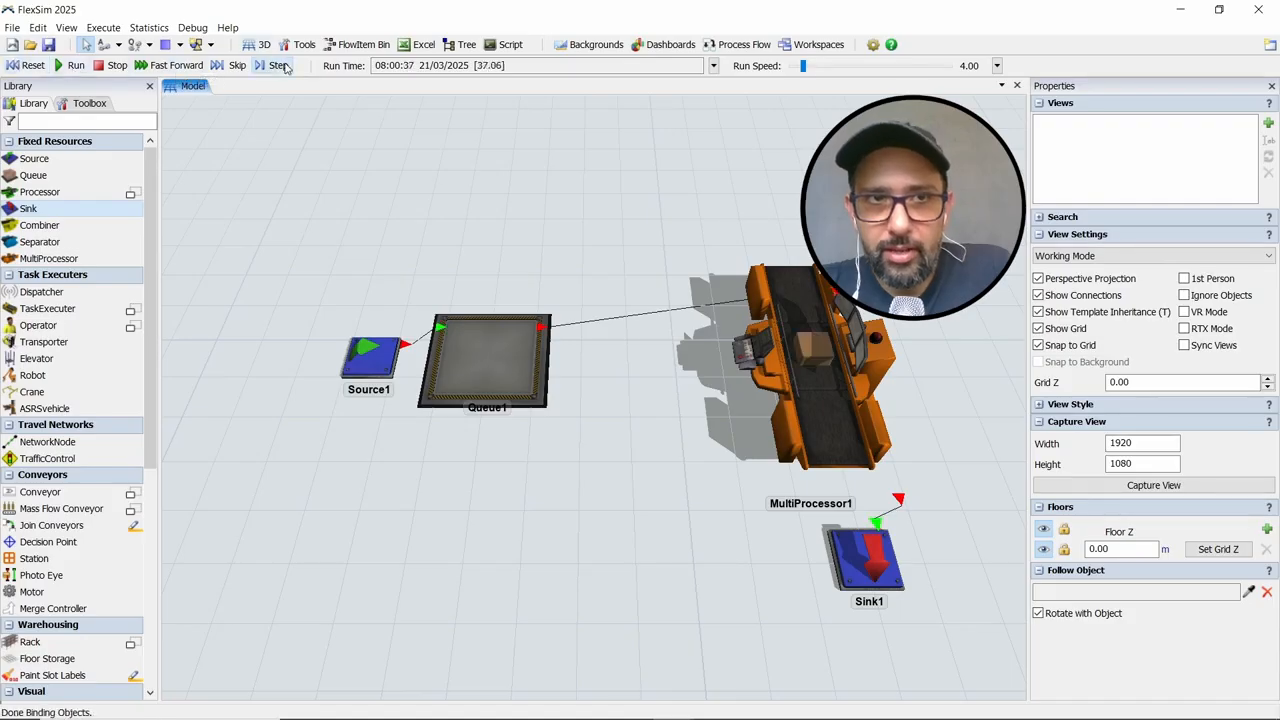
pyautogui.click(286, 68)
pyautogui.click(286, 68)
pyautogui.click(286, 68)
pyautogui.click(286, 68)
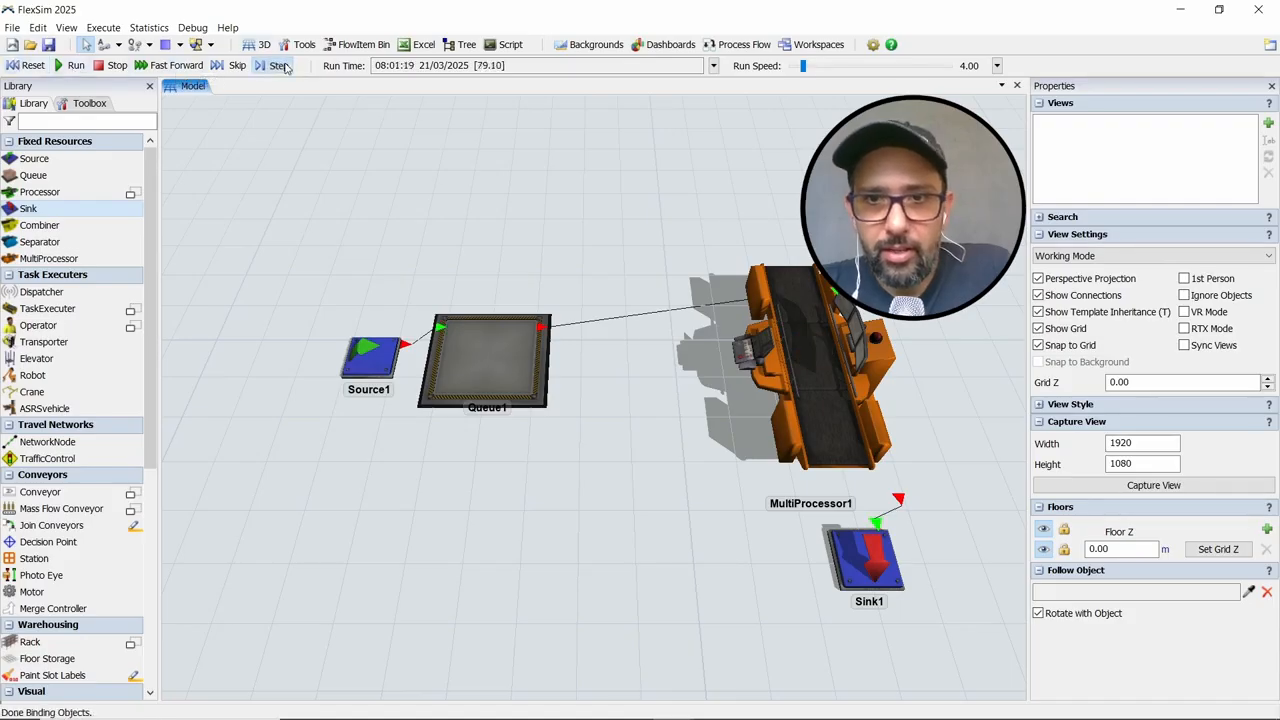
pyautogui.click(286, 68)
pyautogui.click(286, 68)
pyautogui.click(286, 68)
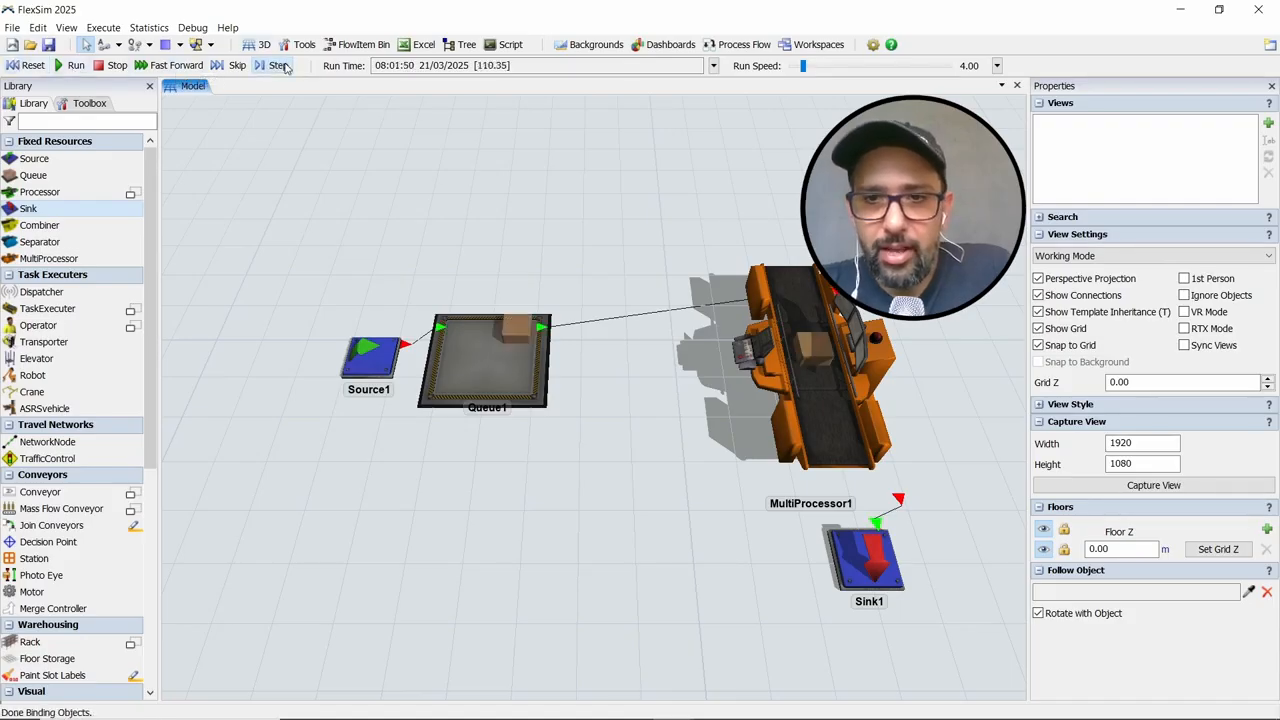
pyautogui.click(286, 68)
pyautogui.click(286, 68)
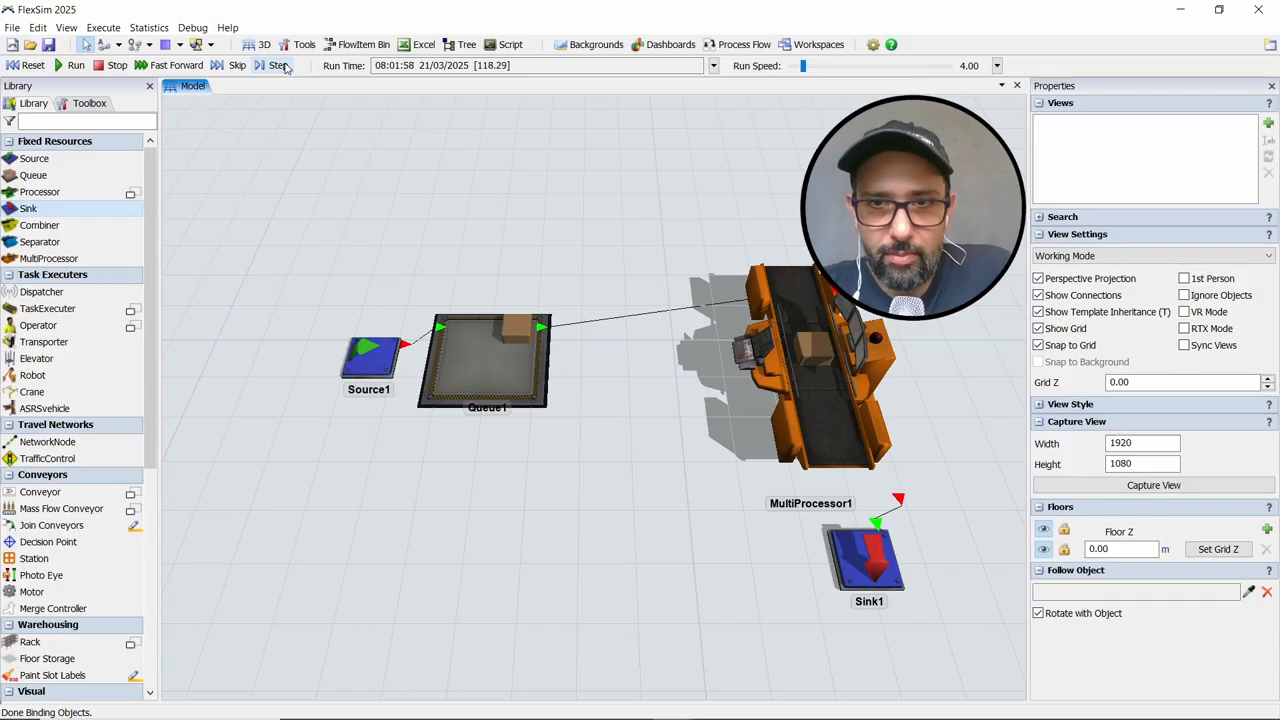
pyautogui.click(286, 67)
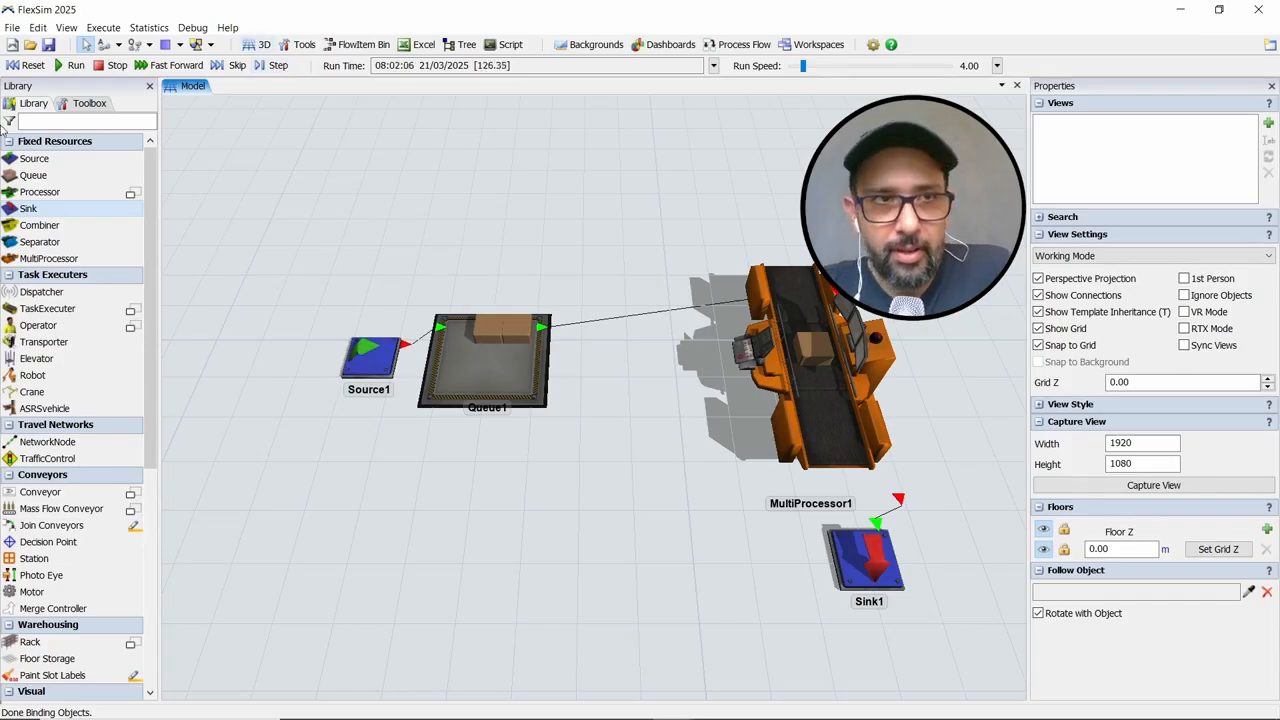
pyautogui.click(33, 65)
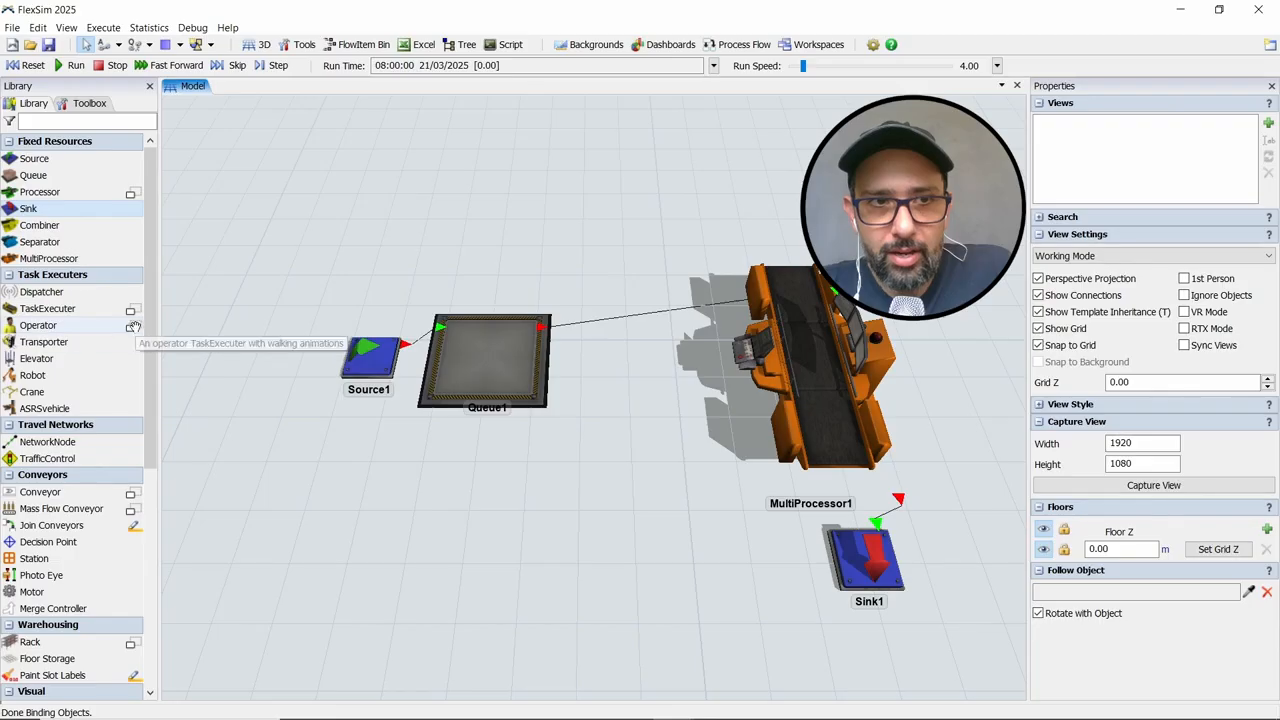
# Add a Female Operator between the Queue and MultiProcessor, and connect it to both through their center ports
pyautogui.click(100, 327)
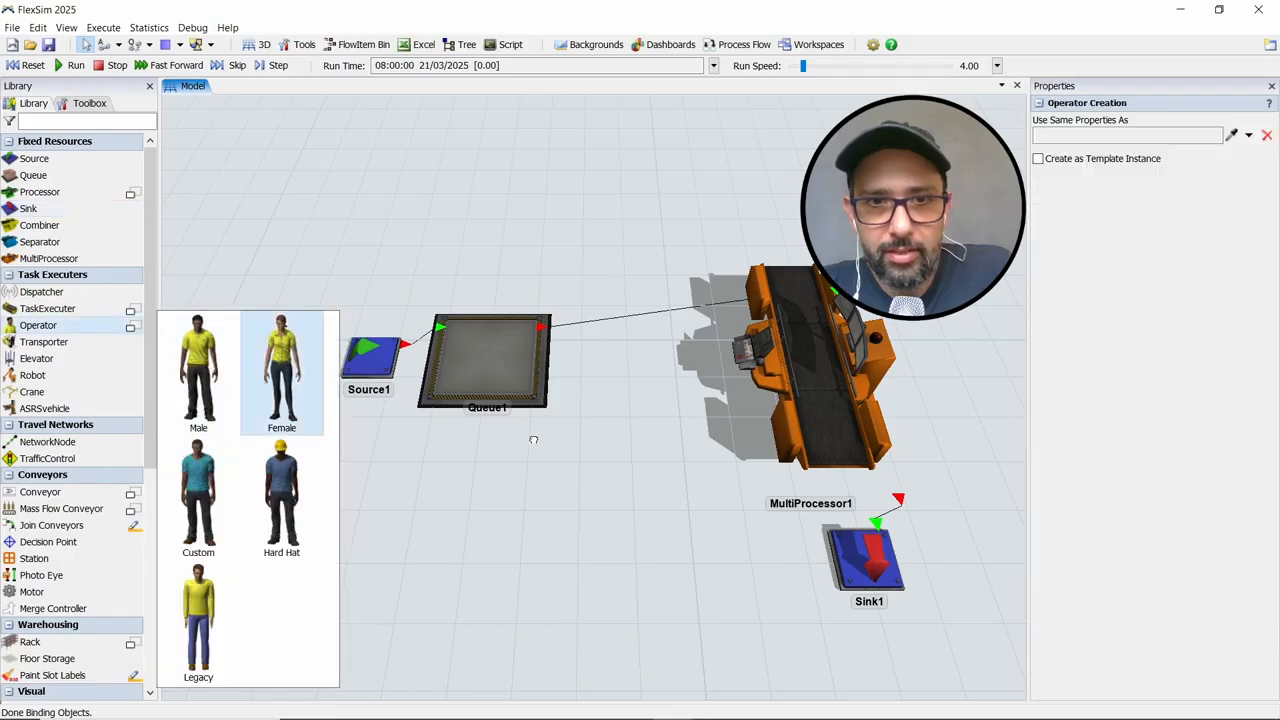
pyautogui.click(563, 452)
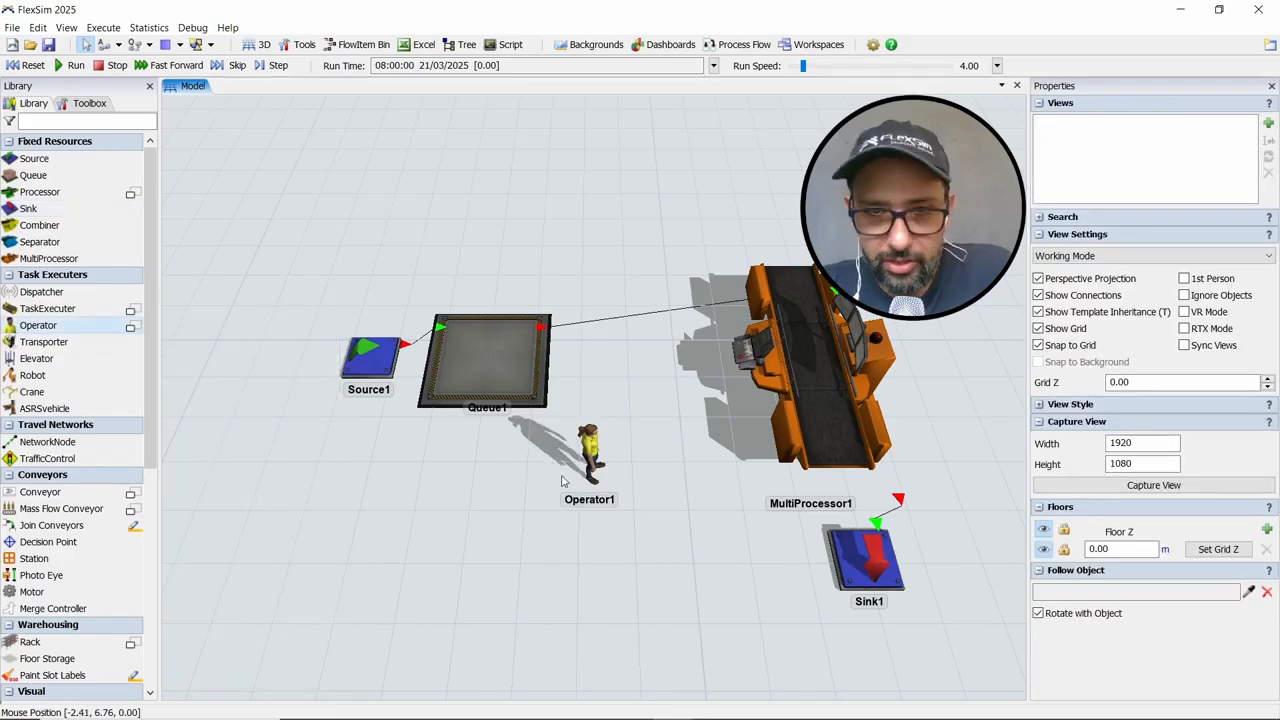
pyautogui.click(594, 450)
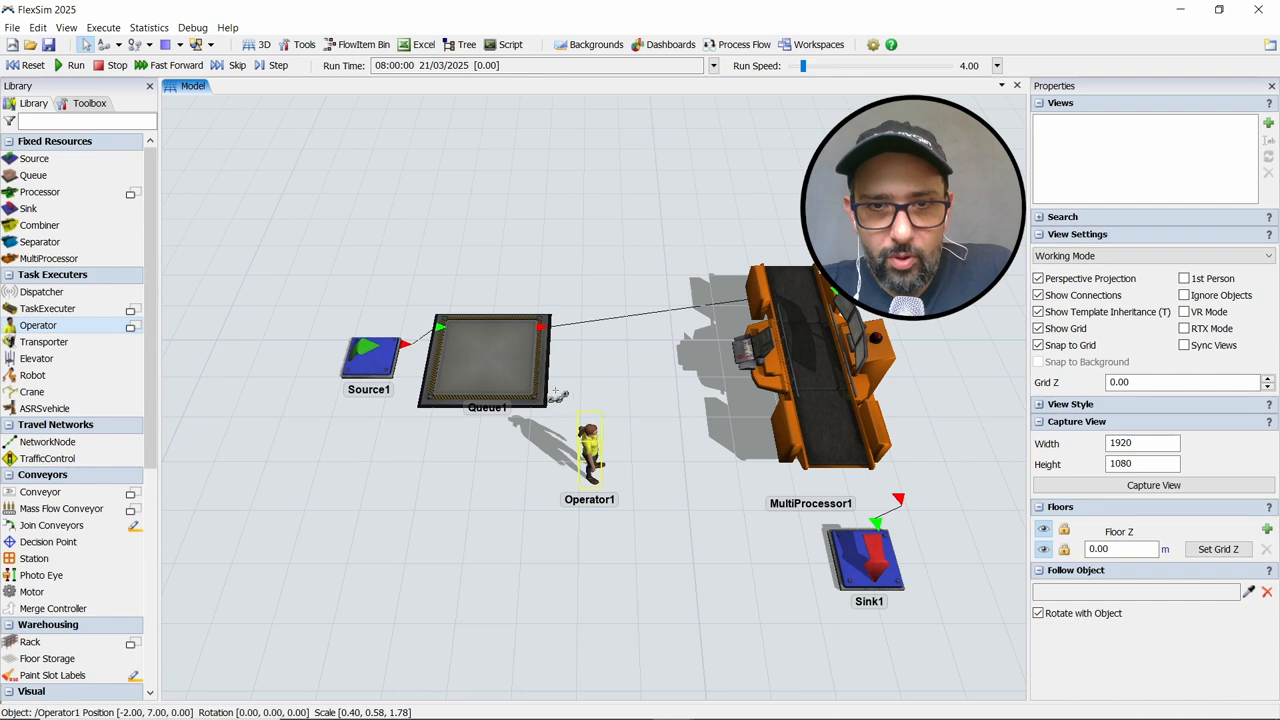
pyautogui.click(507, 361)
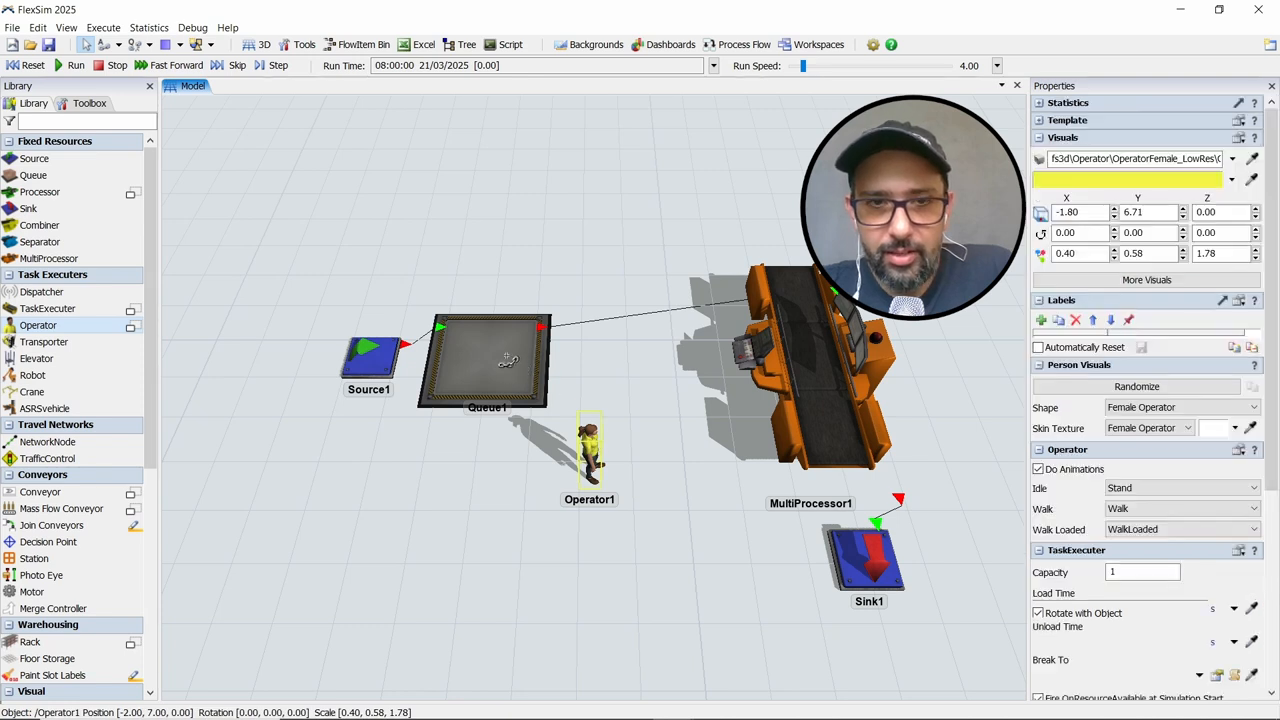
pyautogui.click(584, 448)
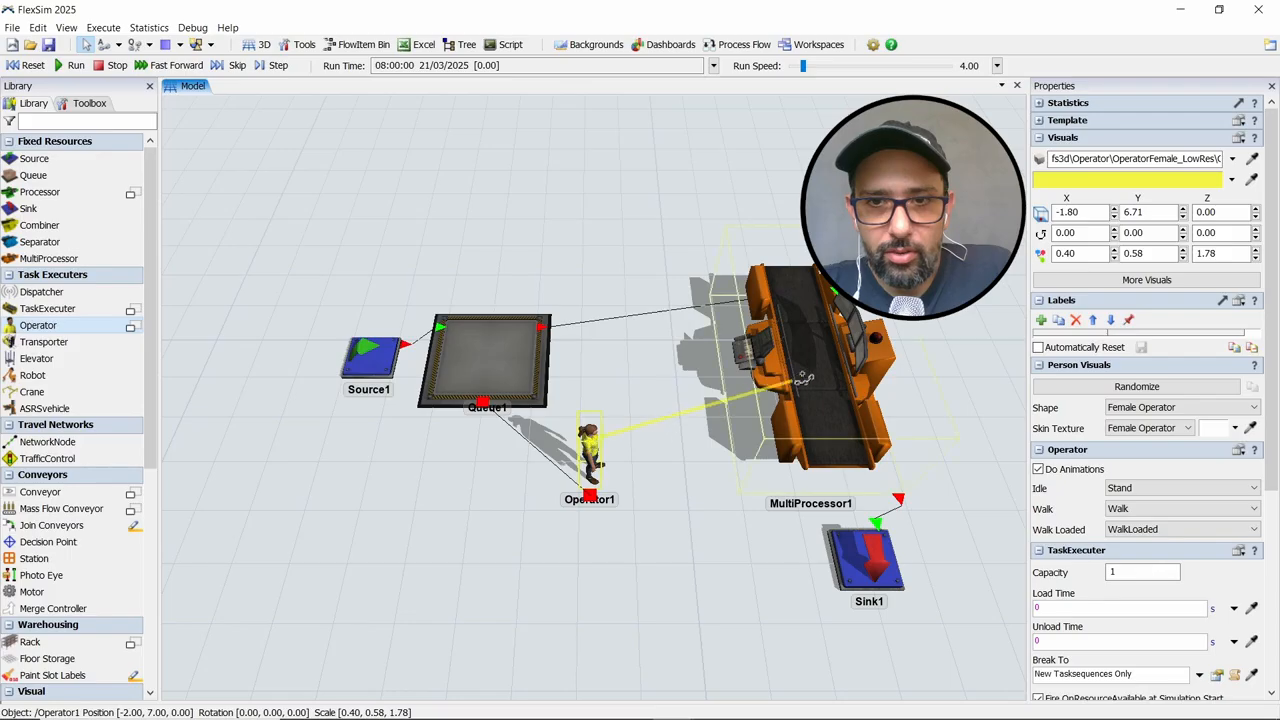
pyautogui.click(810, 367)
# Enable Use Transport for the Queue's output so the connected Operator carries its items
pyautogui.moveTo(466, 541); pyautogui.dragTo(400, 551)
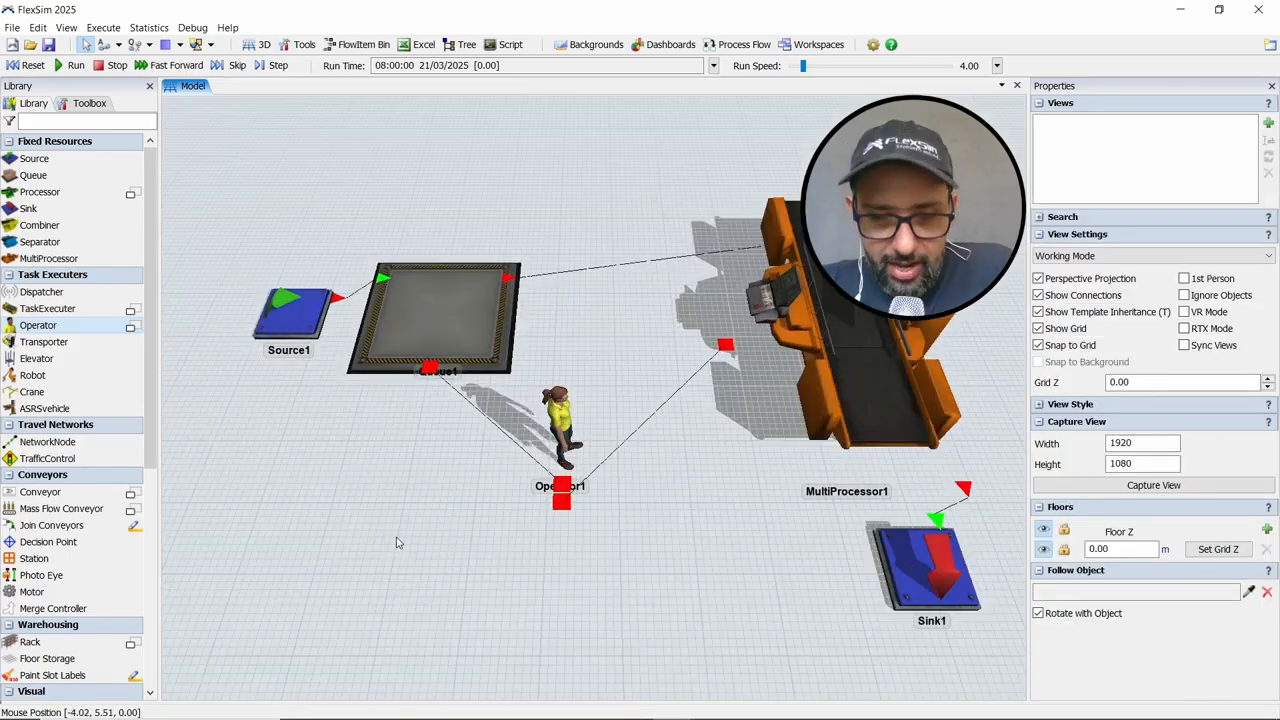
pyautogui.scroll(3, 396, 543)
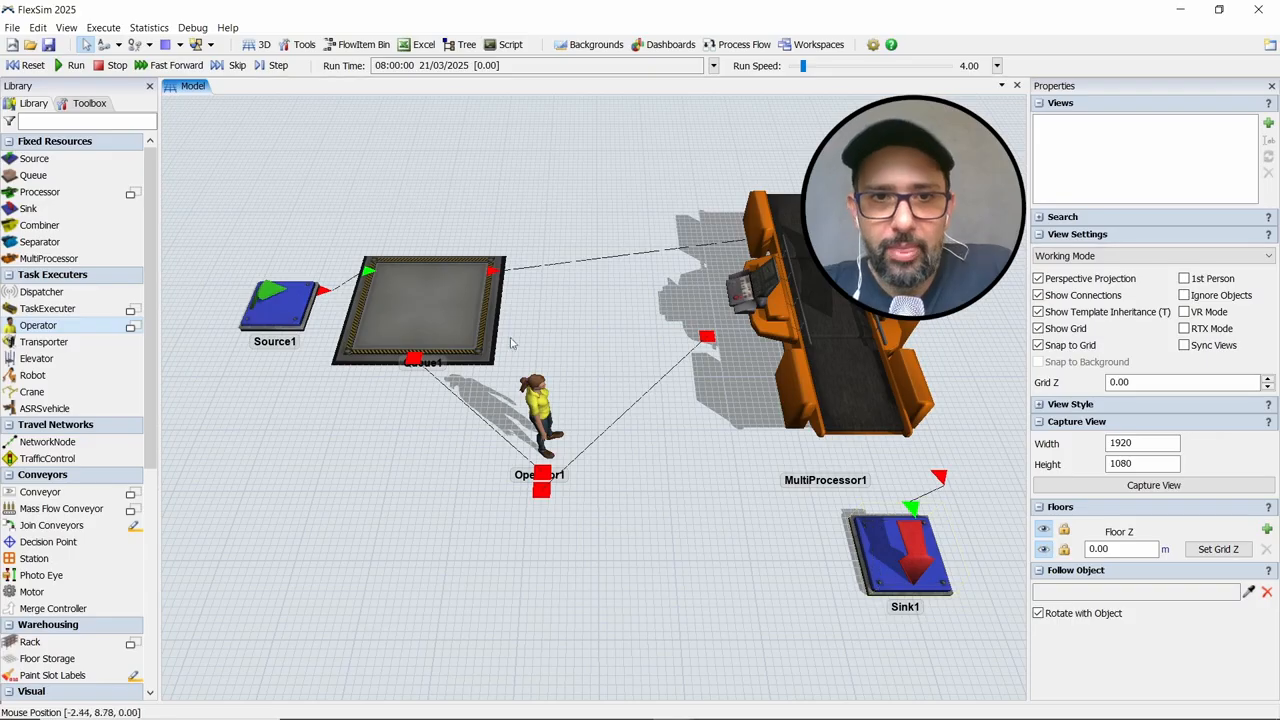
pyautogui.click(439, 306)
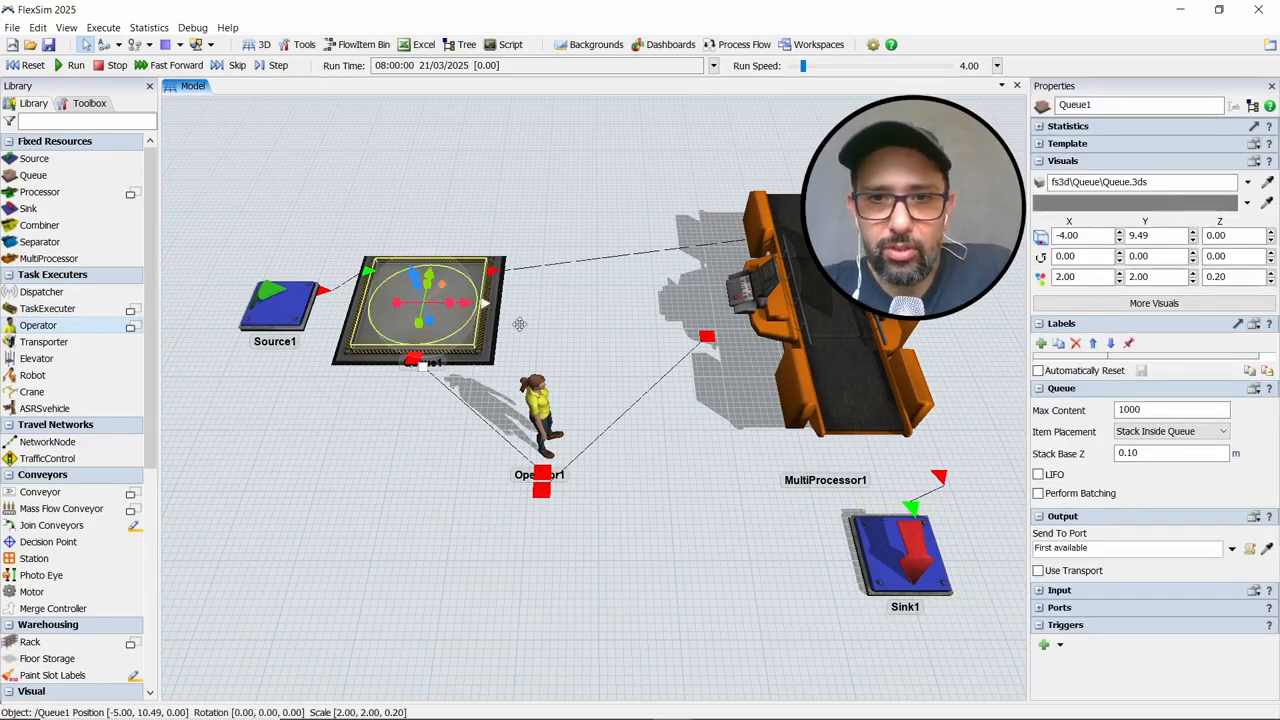
pyautogui.click(1038, 571)
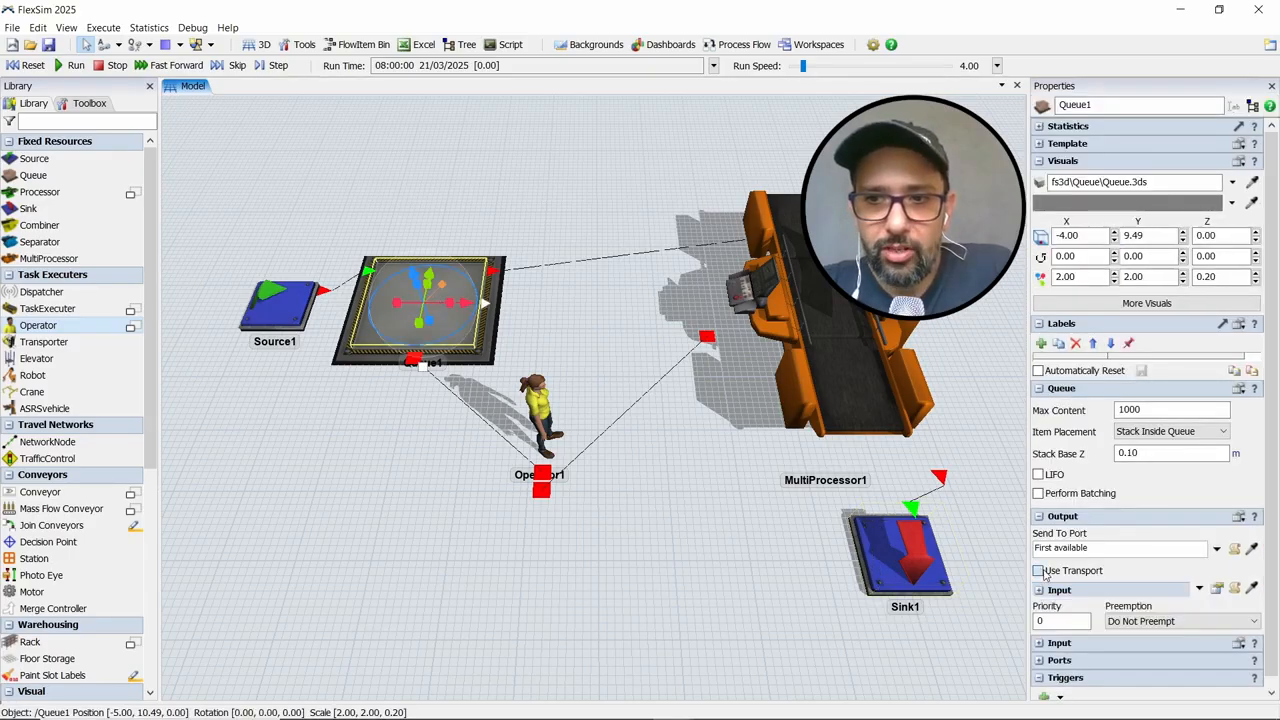
pyautogui.click(654, 477)
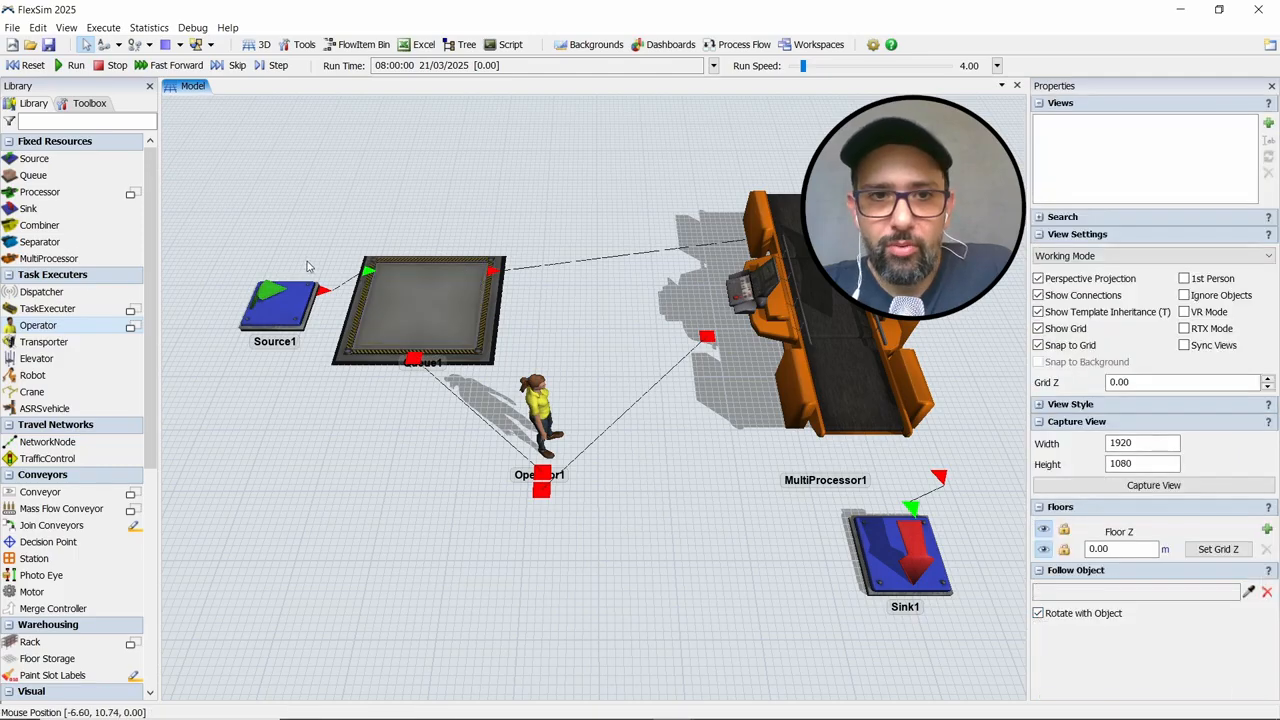
# Run the simulation to watch the Operator carry items to the MultiProcessor, and reset the model
pyautogui.click(29, 65)
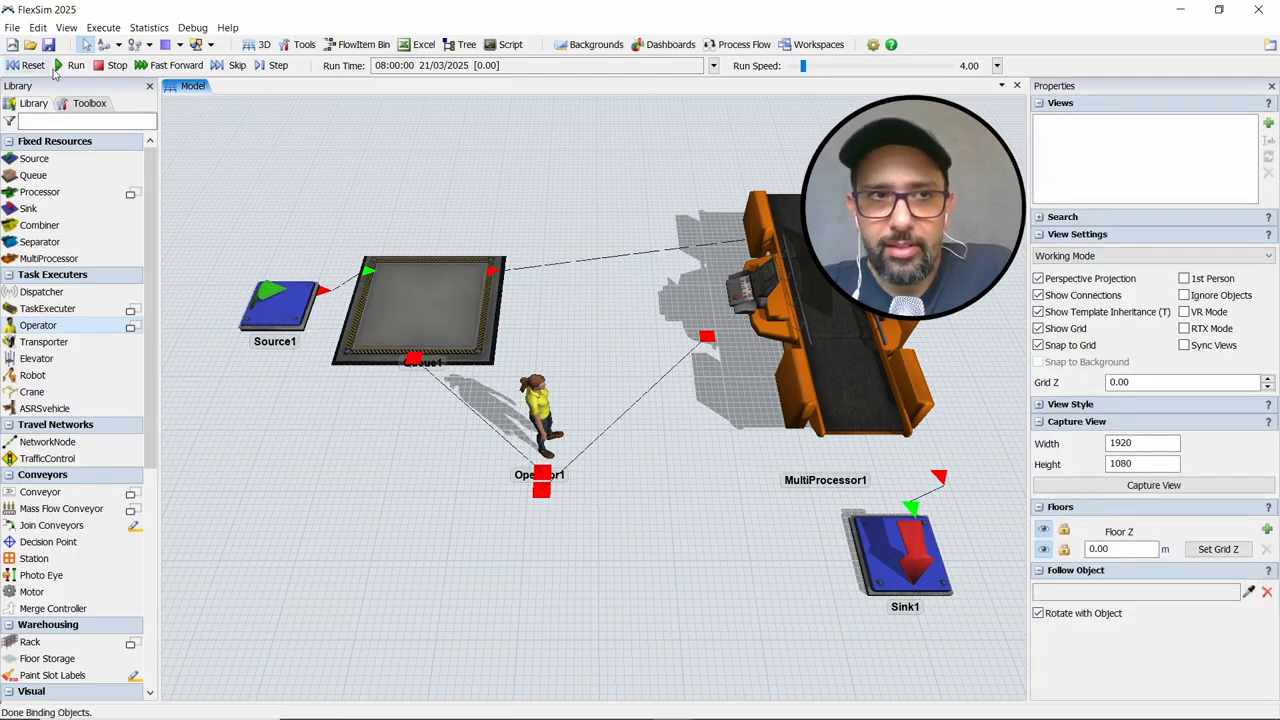
pyautogui.click(72, 65)
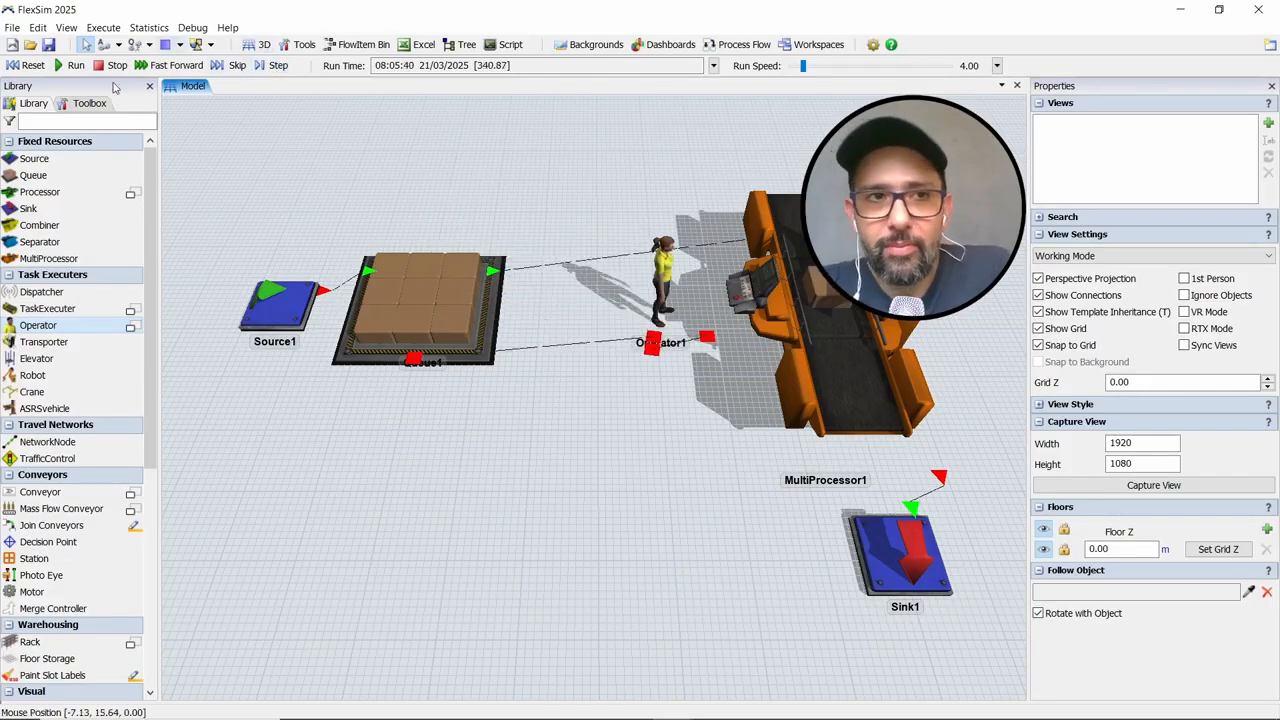
pyautogui.click(110, 65)
pyautogui.click(27, 65)
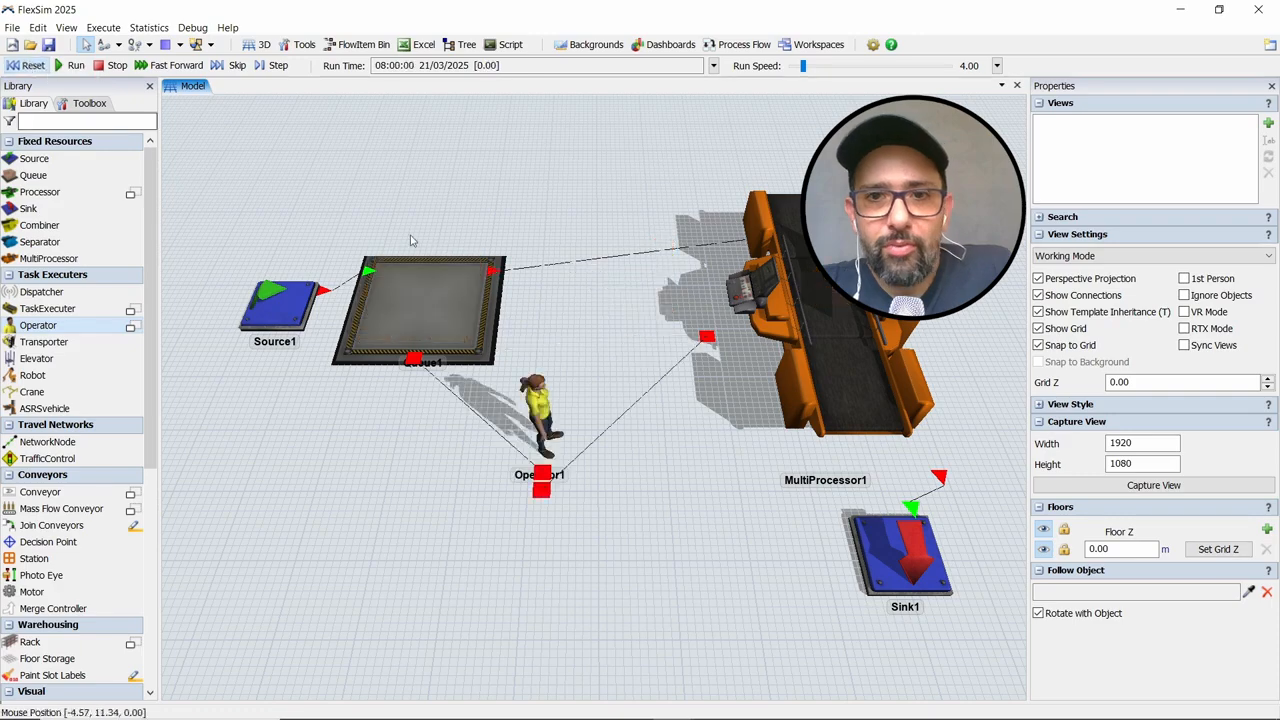
# Rename the MultiProcessor's first process to "Coloca a peça, fecha a porta e aciona botão"
pyautogui.moveTo(677, 445); pyautogui.dragTo(627, 436)
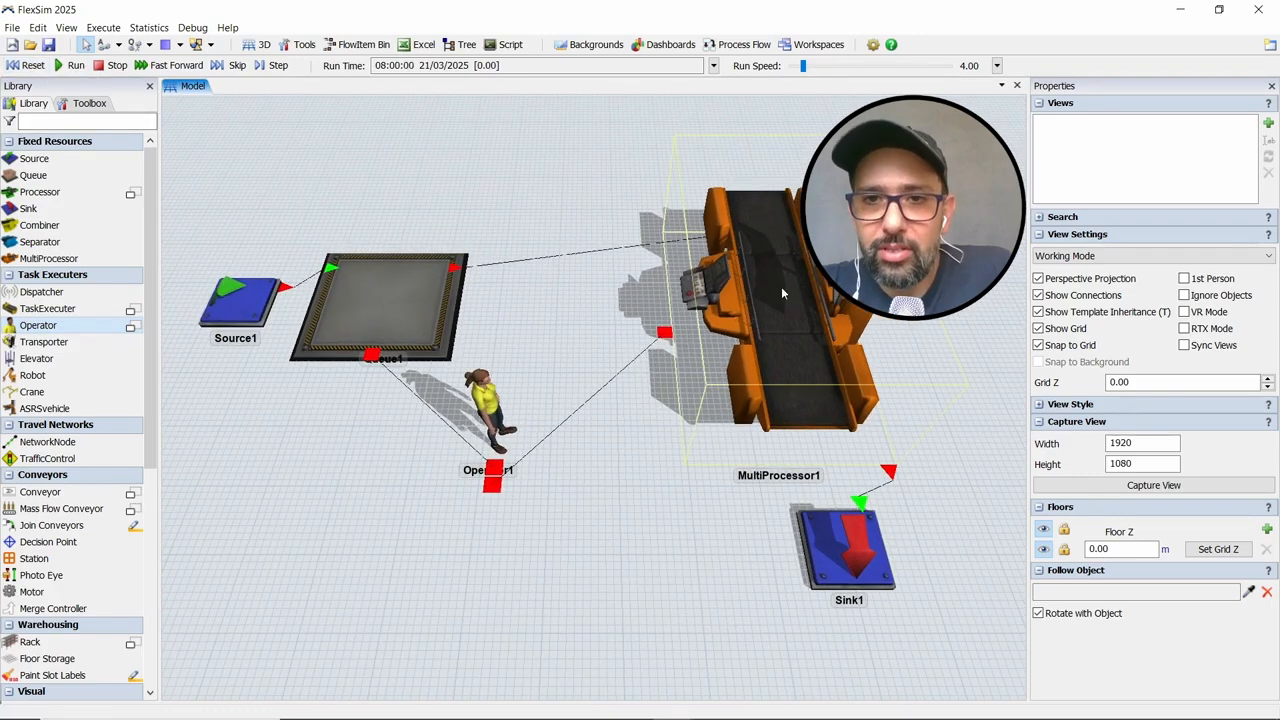
pyautogui.click(789, 272)
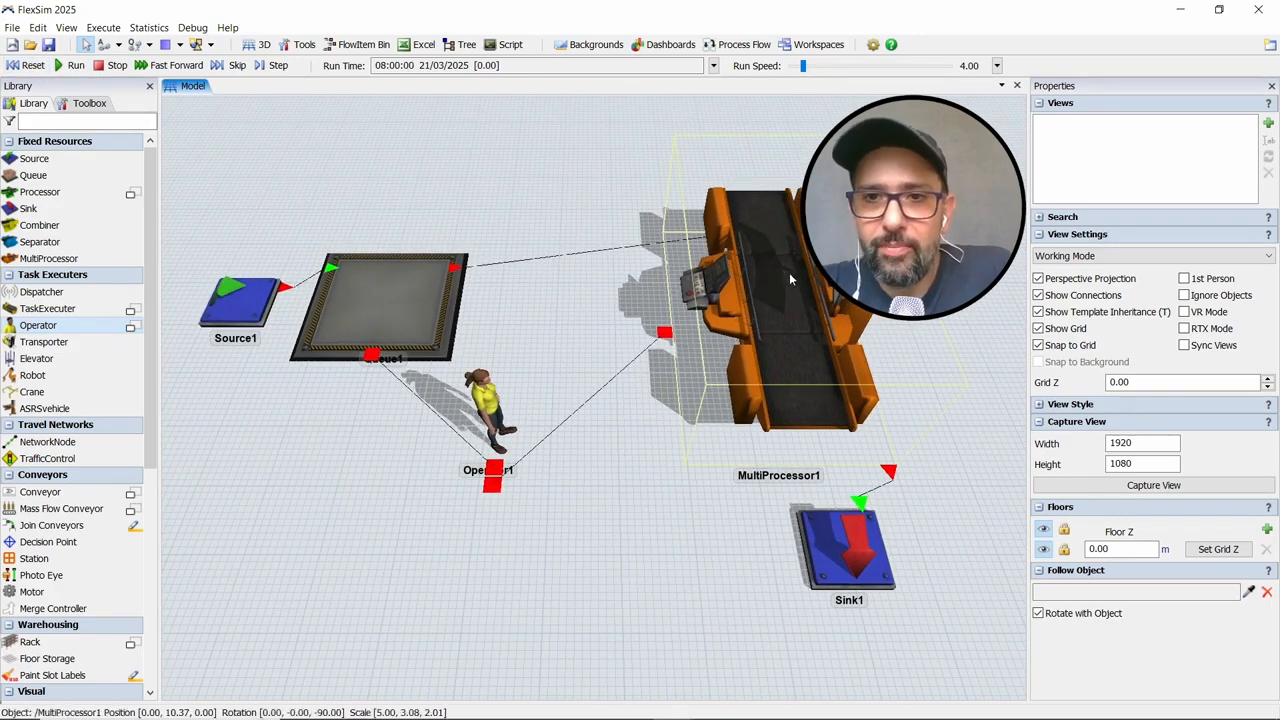
pyautogui.click(789, 272)
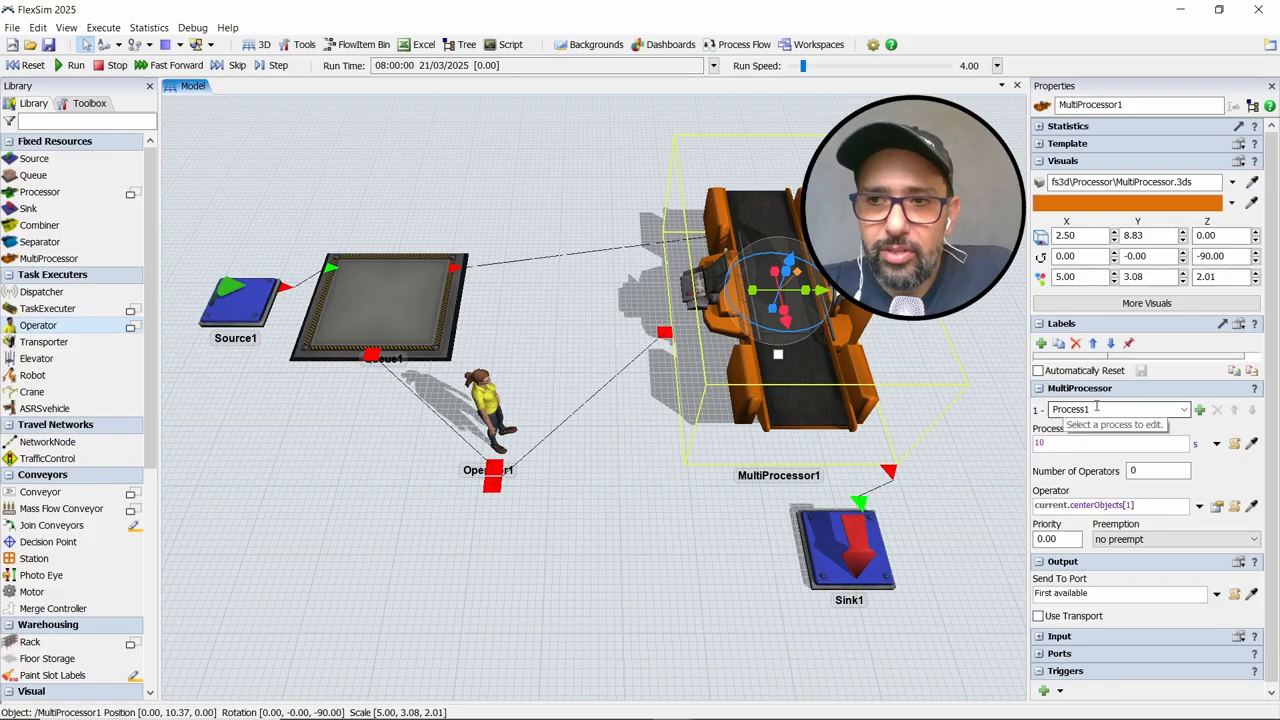
pyautogui.doubleClick(1165, 414)
pyautogui.write('Col')
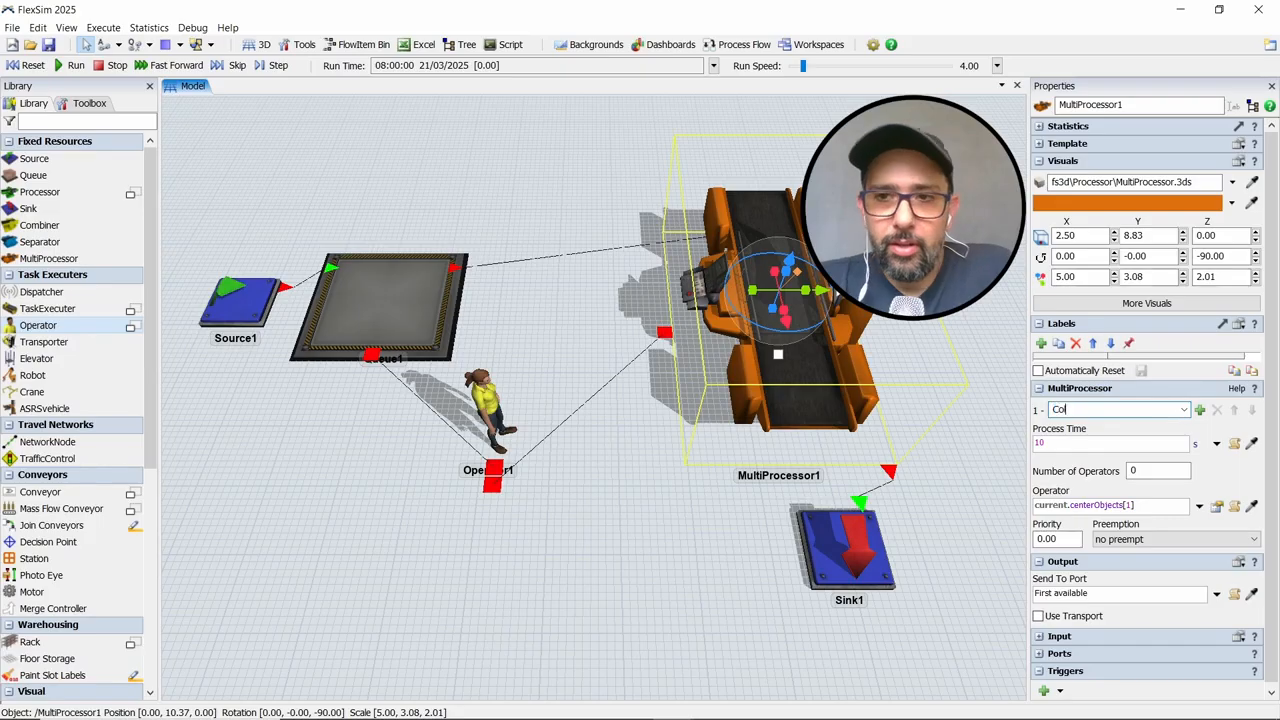
pyautogui.write('oca a p')
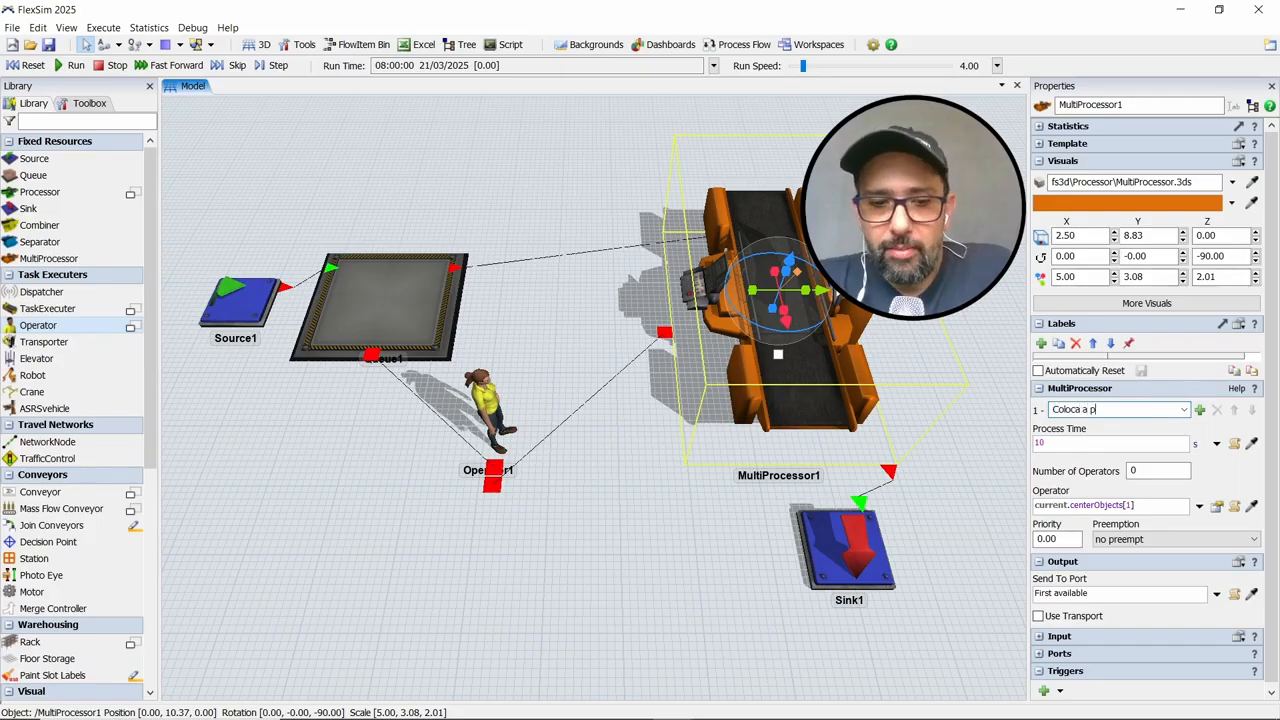
pyautogui.write('eça,')
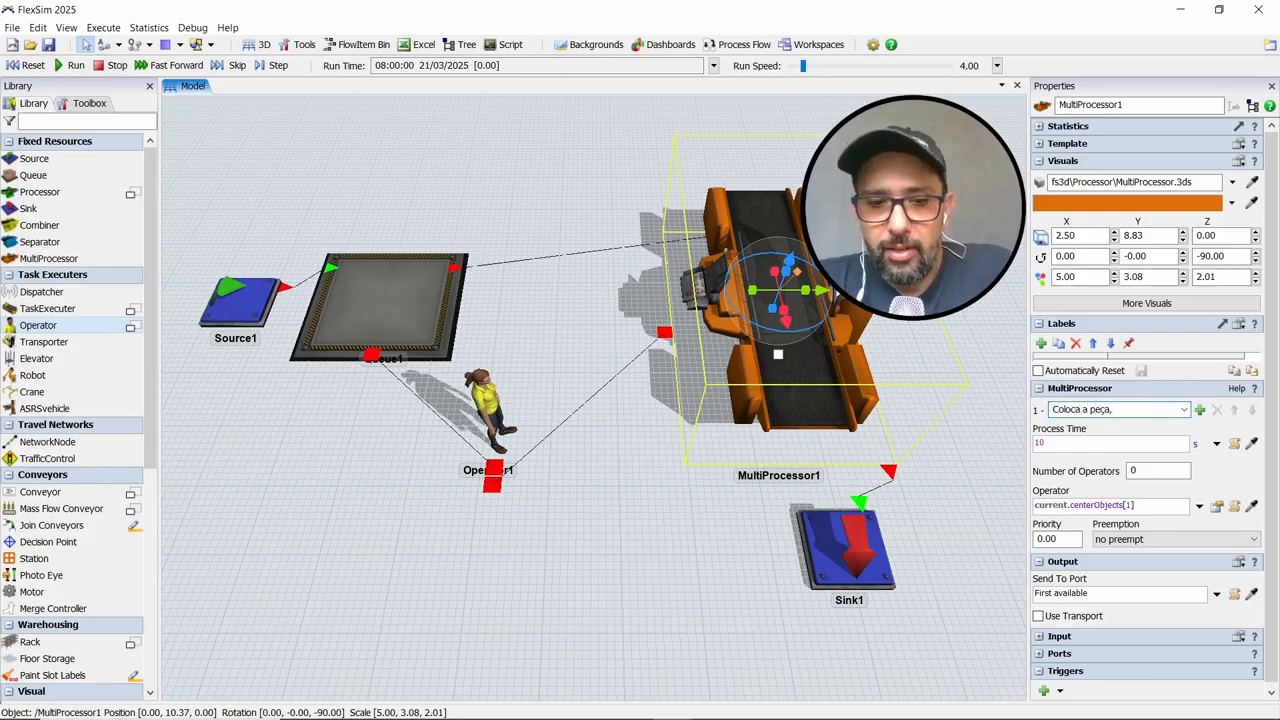
pyautogui.write(' fecha a po')
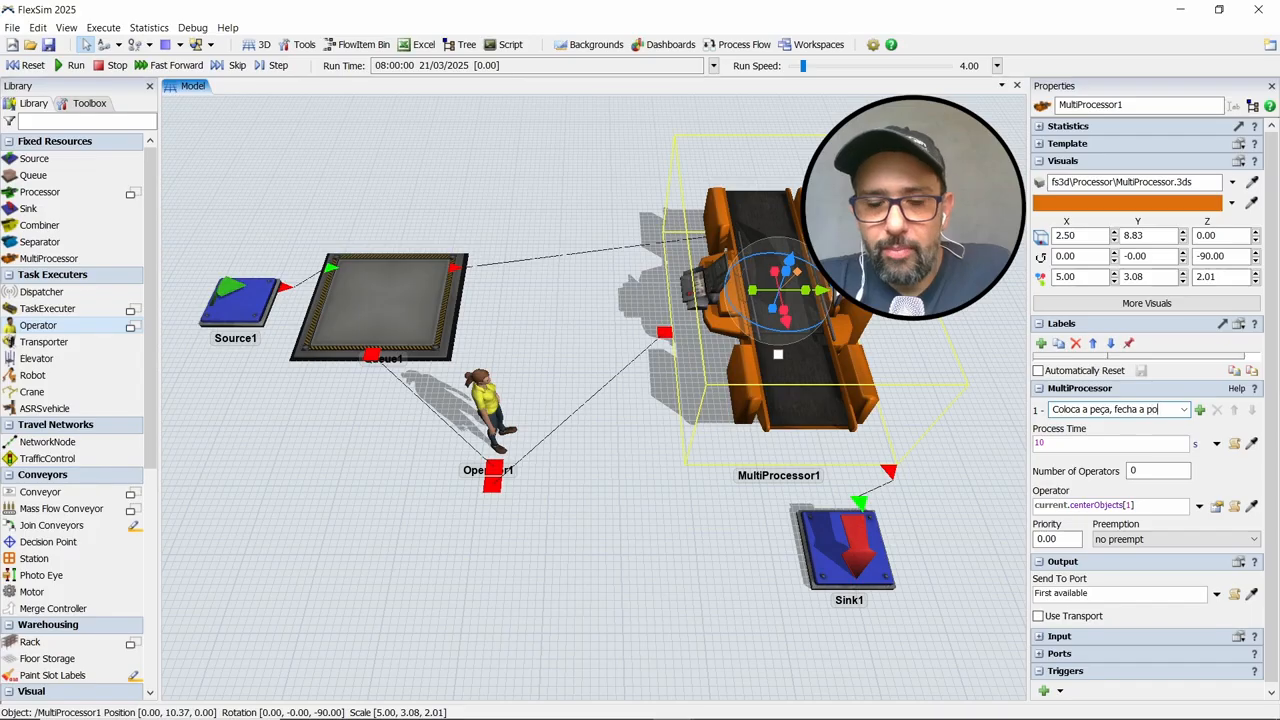
pyautogui.write('rta e')
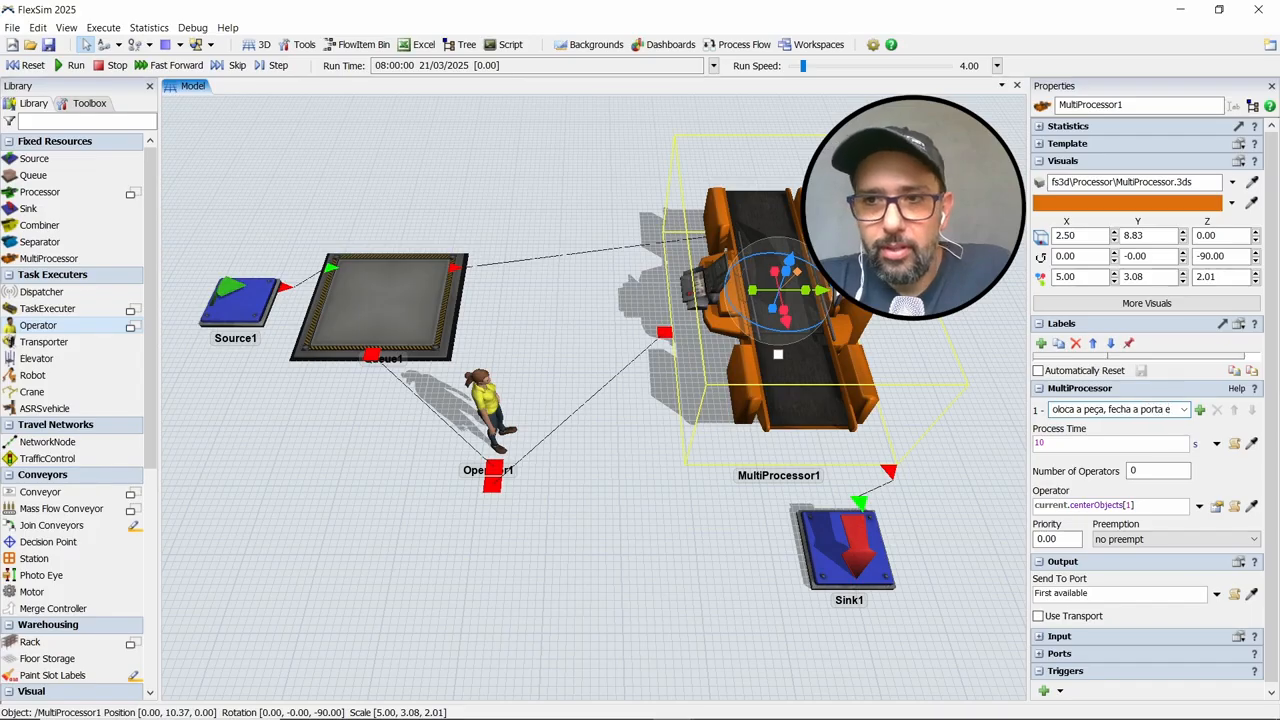
pyautogui.write(' aciona bo')
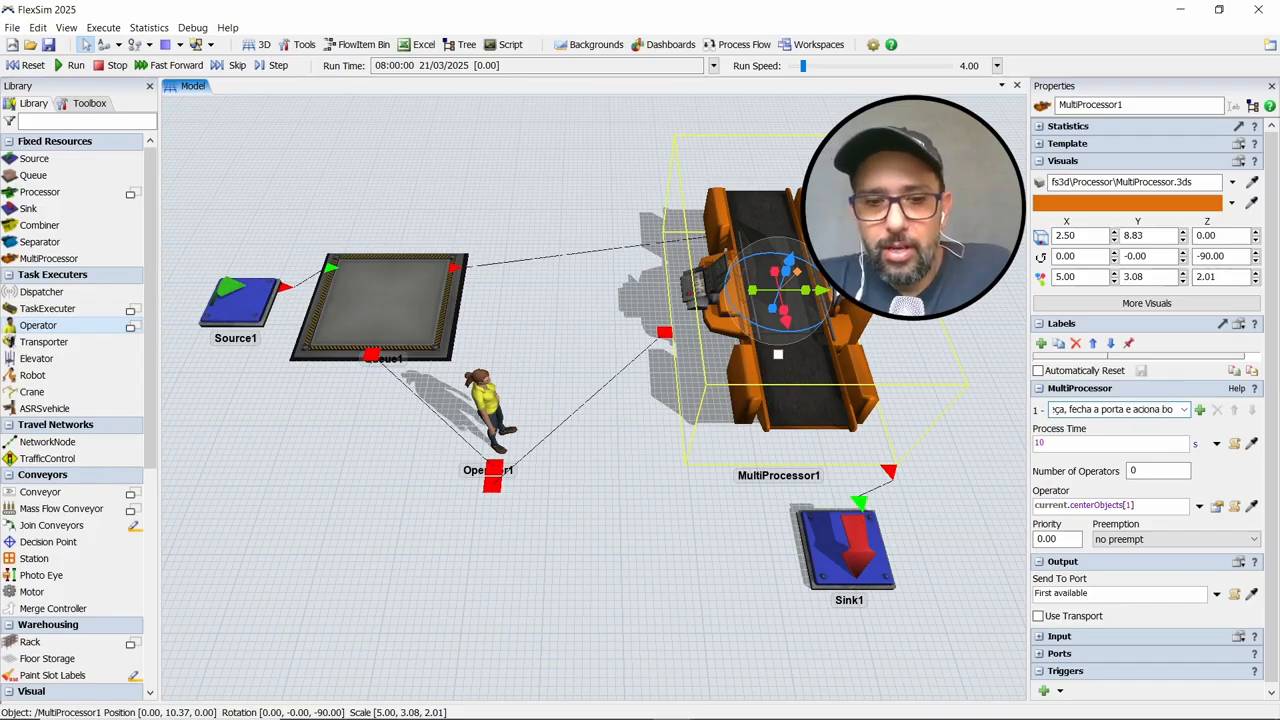
pyautogui.write('tão')
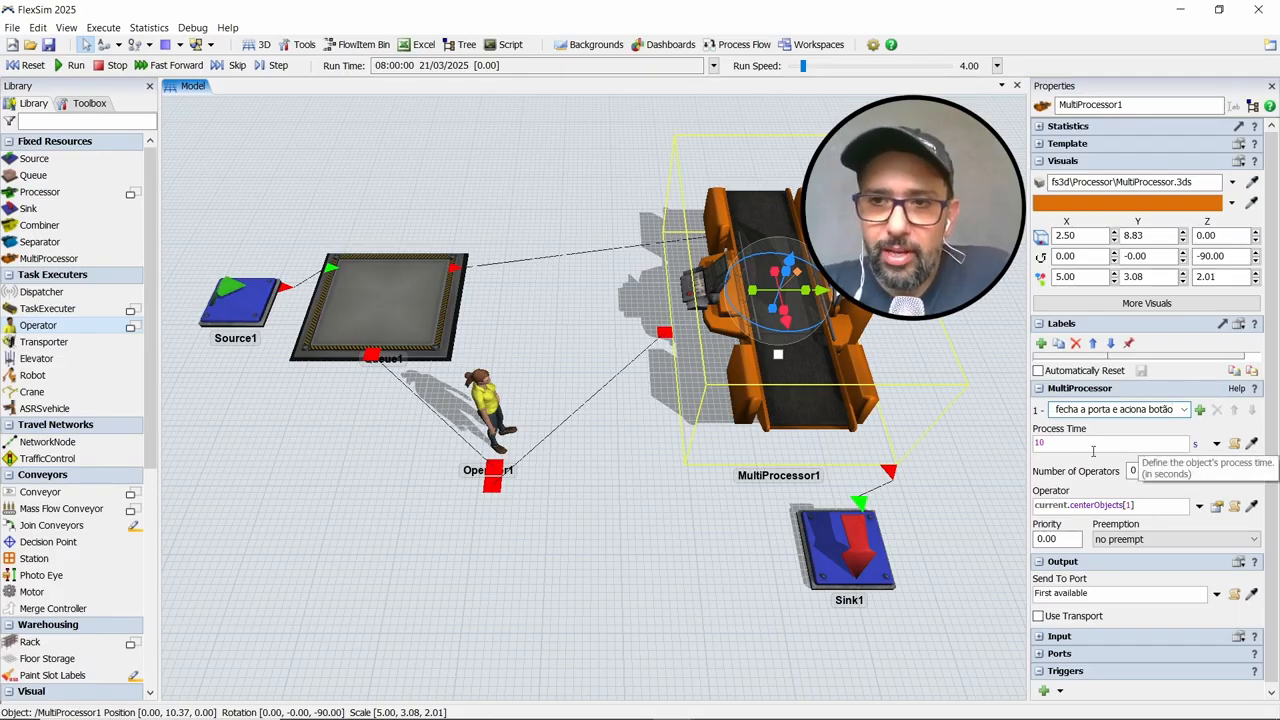
# Set the Number of Operators for the MultiProcessor's first process to 1
pyautogui.click(1125, 410)
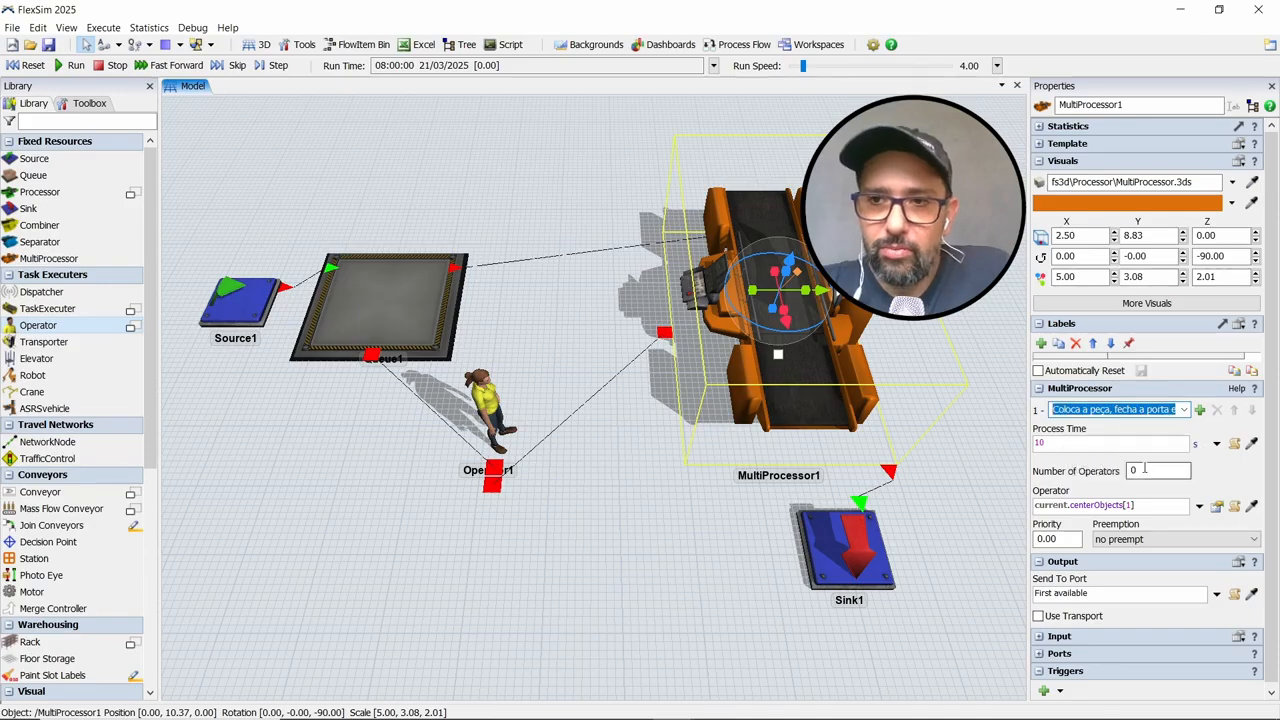
pyautogui.click(1146, 470)
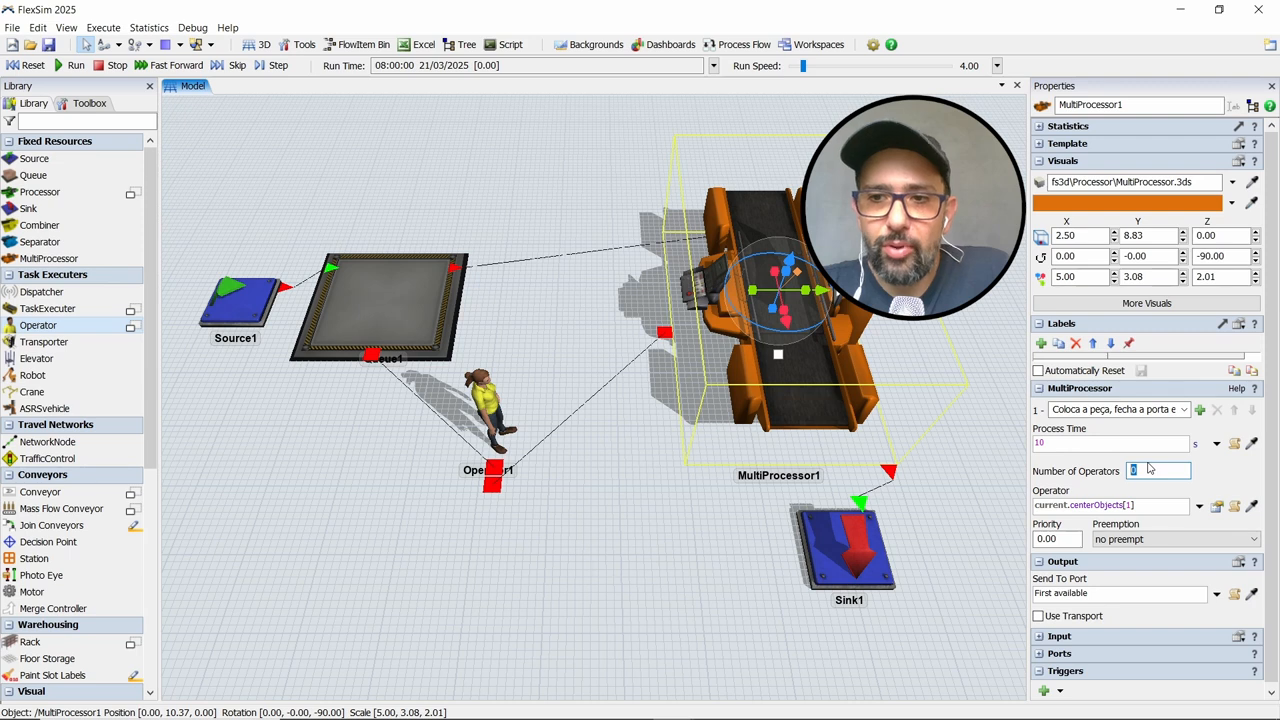
pyautogui.write('1')
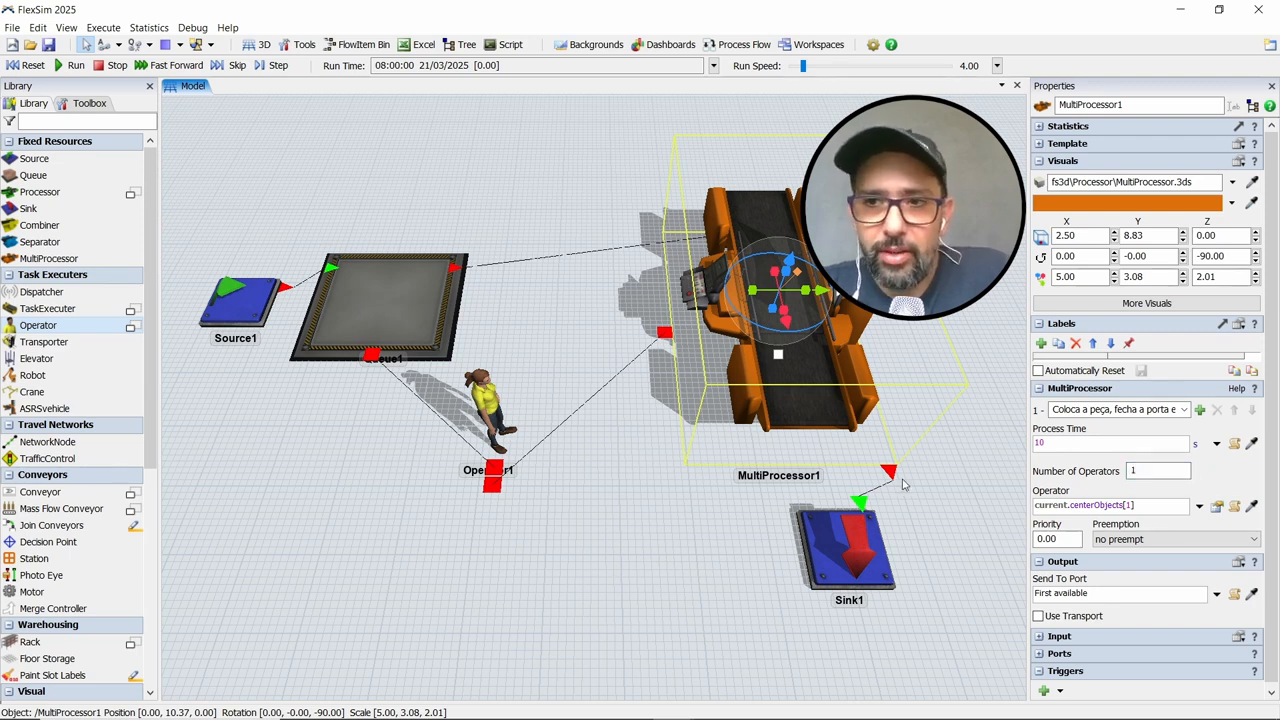
# Add a second process to the MultiProcessor and name it "Tempo de usinagem"
pyautogui.click(1199, 410)
pyautogui.doubleClick(1154, 412)
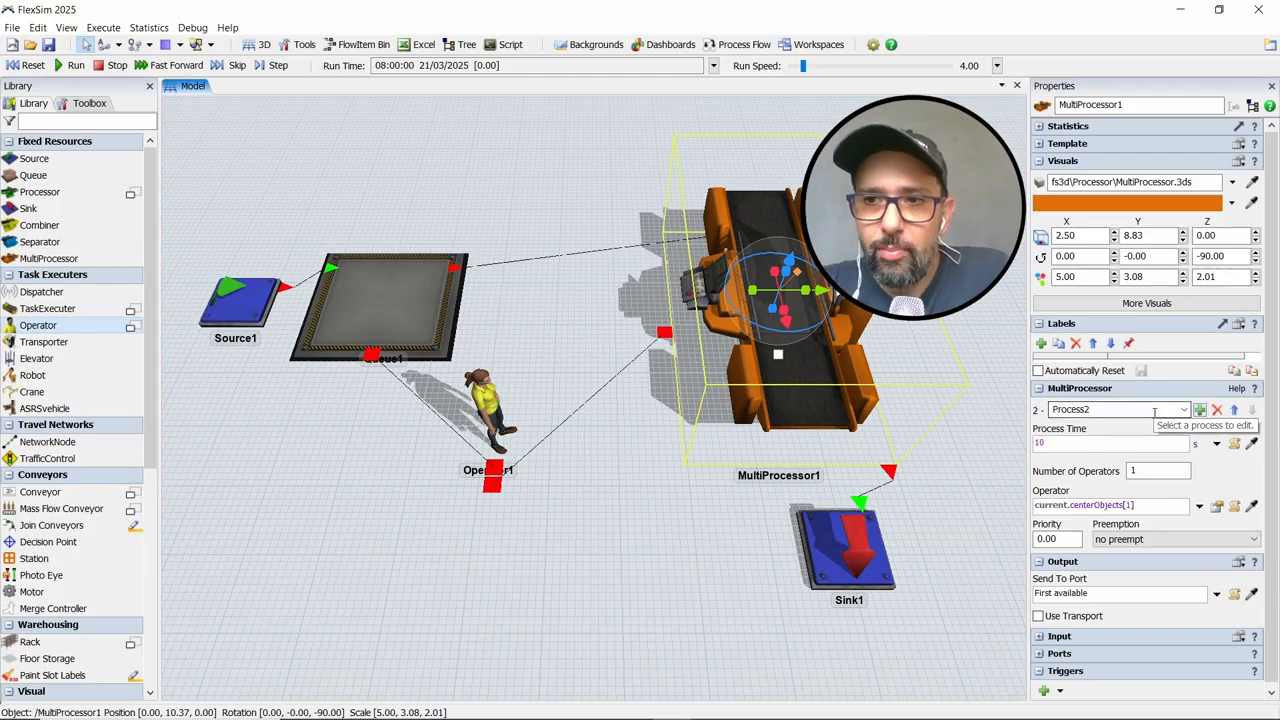
pyautogui.write('Tempo de uns')
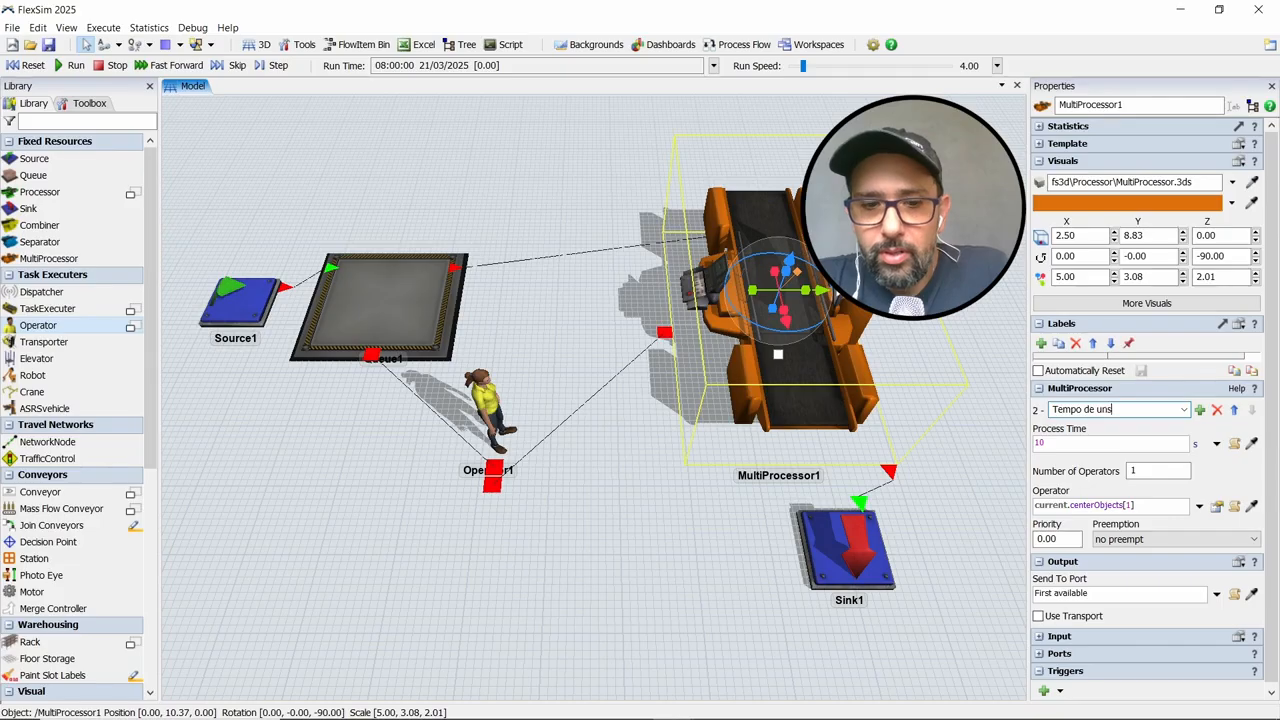
pyautogui.press('BackSpace')
pyautogui.press('BackSpace')
pyautogui.write('sinagem')
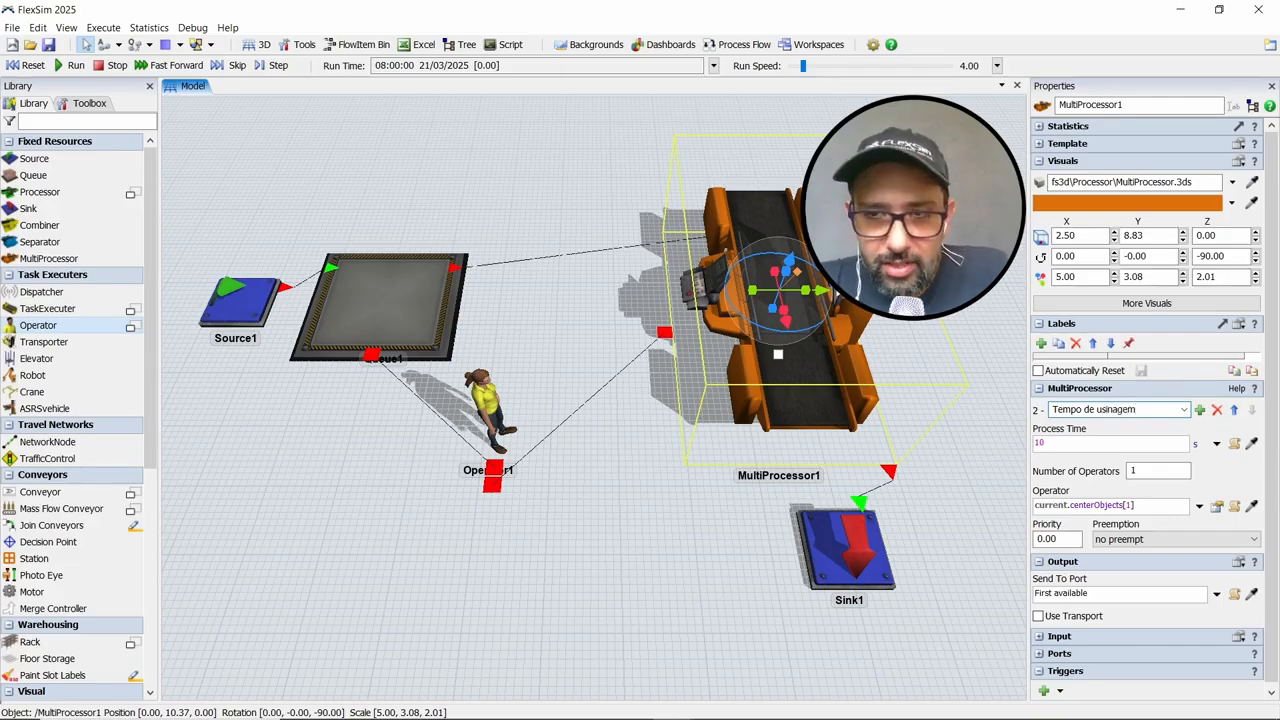
# Set the "Tempo de usinagem" process to 0 operators and a process time of 40 s
pyautogui.click(1134, 470)
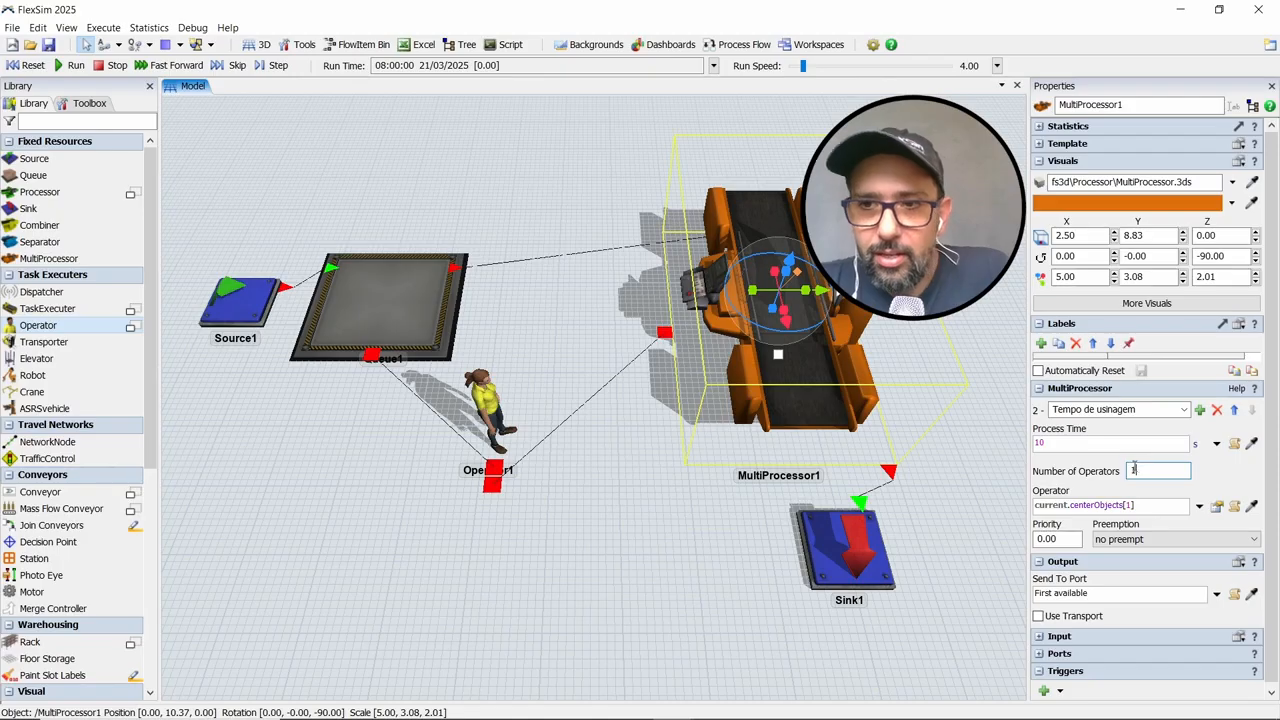
pyautogui.doubleClick(1147, 468)
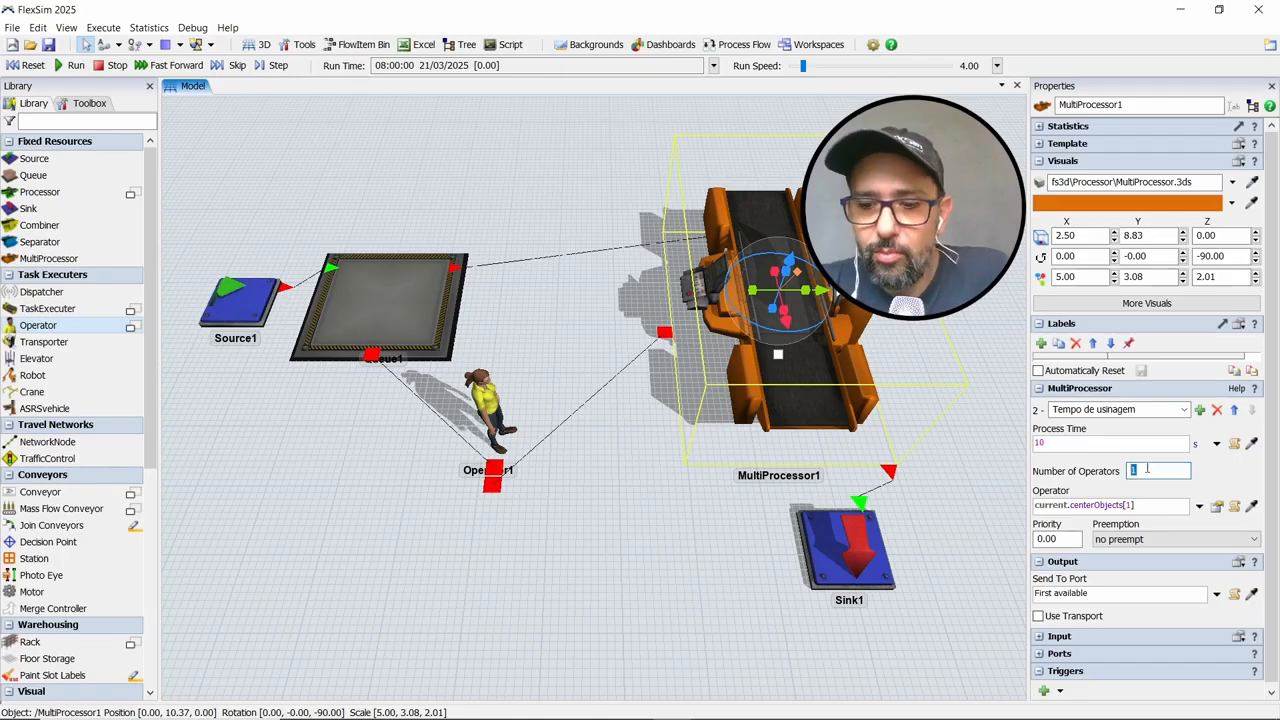
pyautogui.write('0')
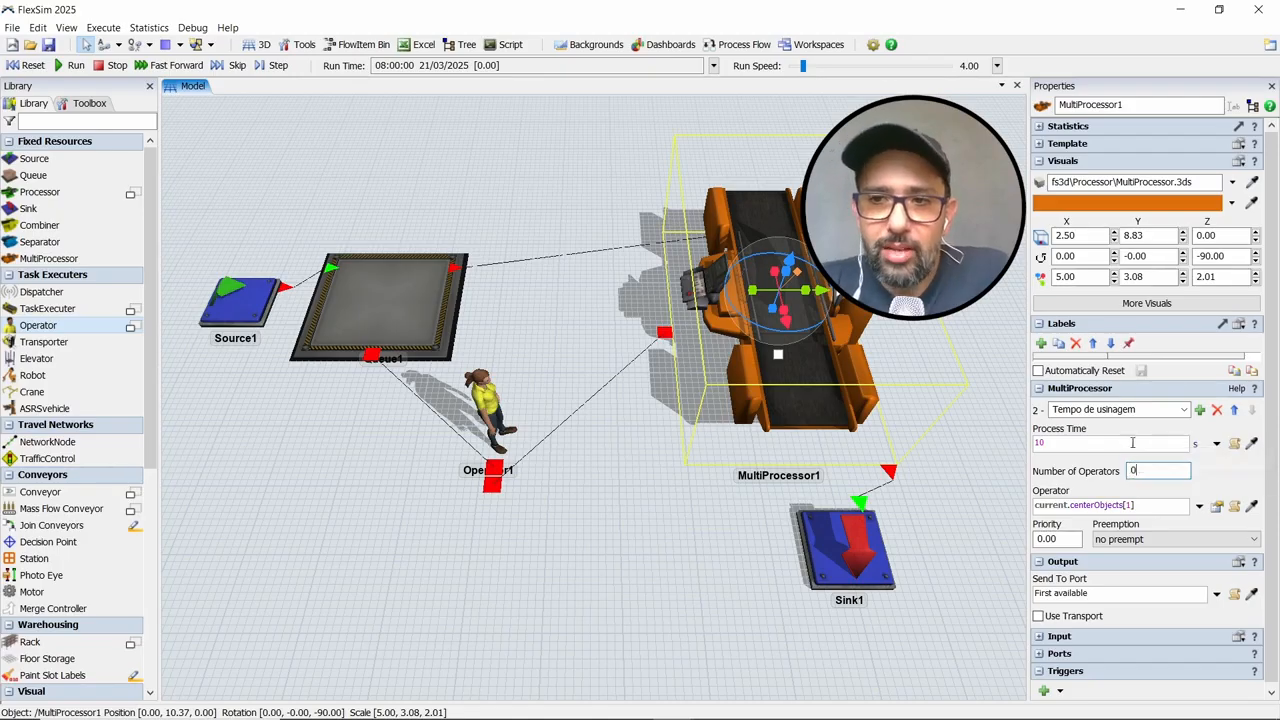
pyautogui.moveTo(1130, 443); pyautogui.dragTo(937, 424)
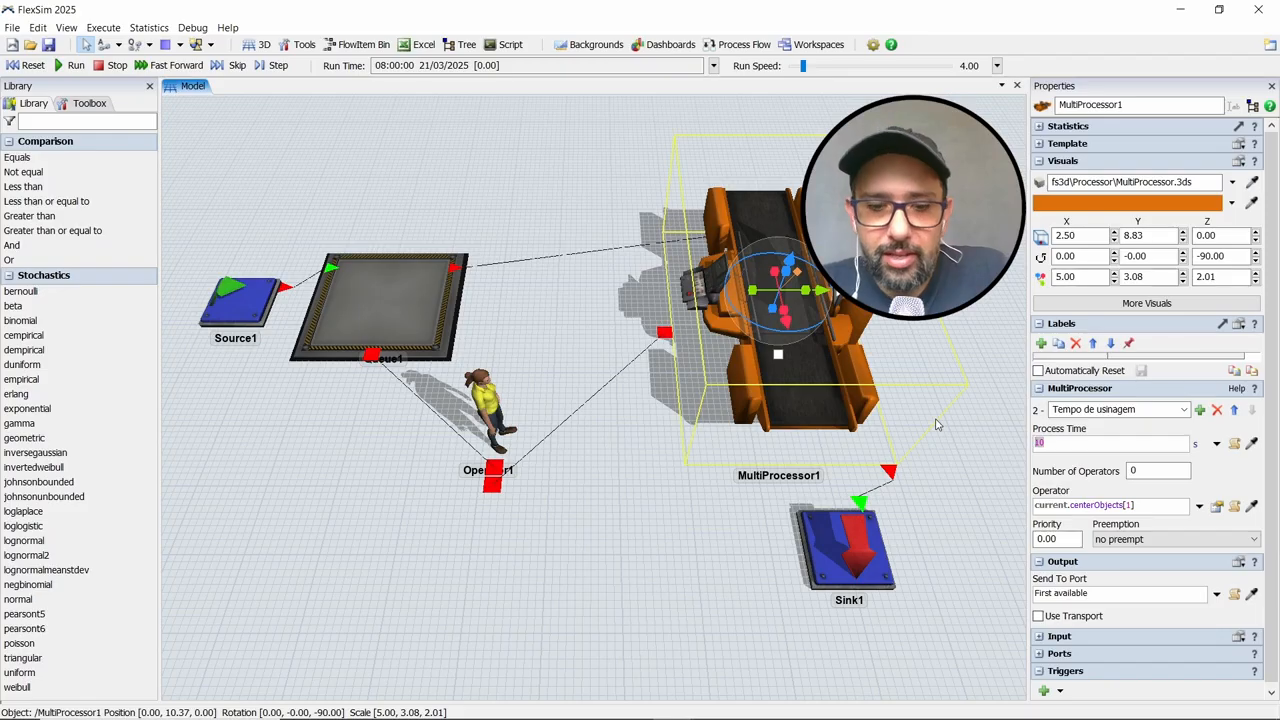
pyautogui.write('40')
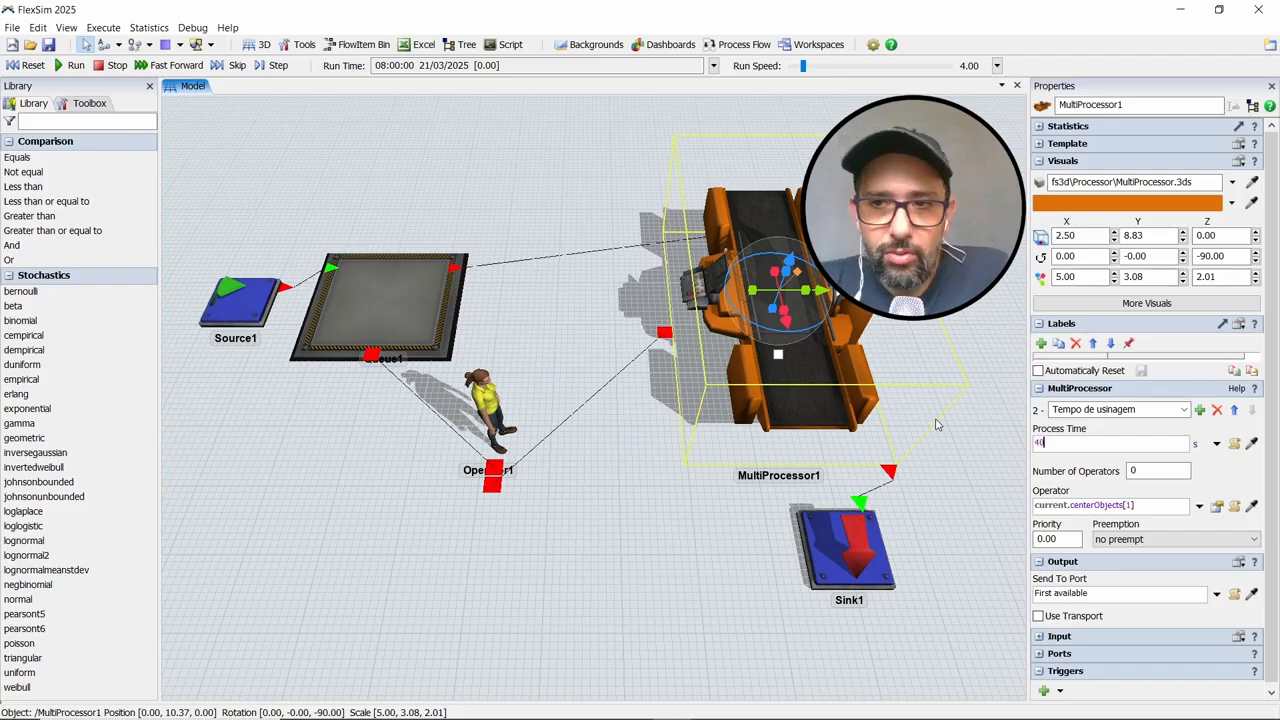
pyautogui.click(1219, 469)
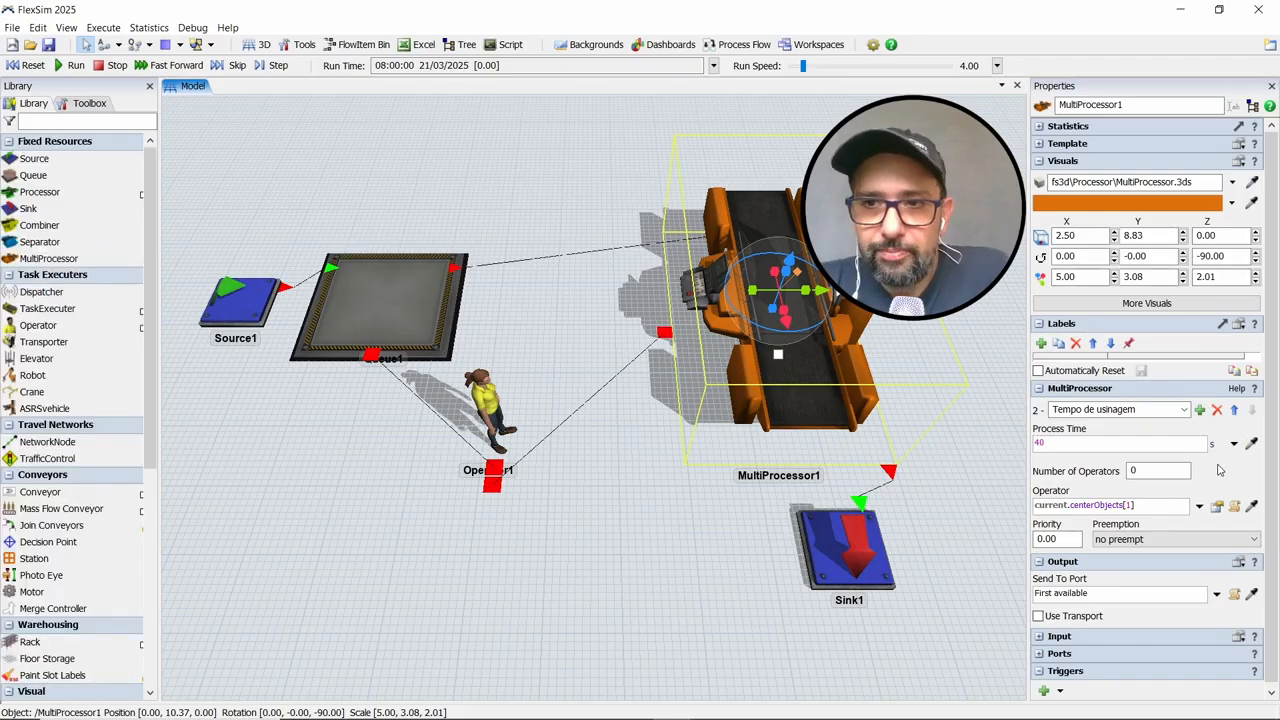
# Add a third process to the MultiProcessor with a process time of 10 s and 1 operator
pyautogui.click(1199, 410)
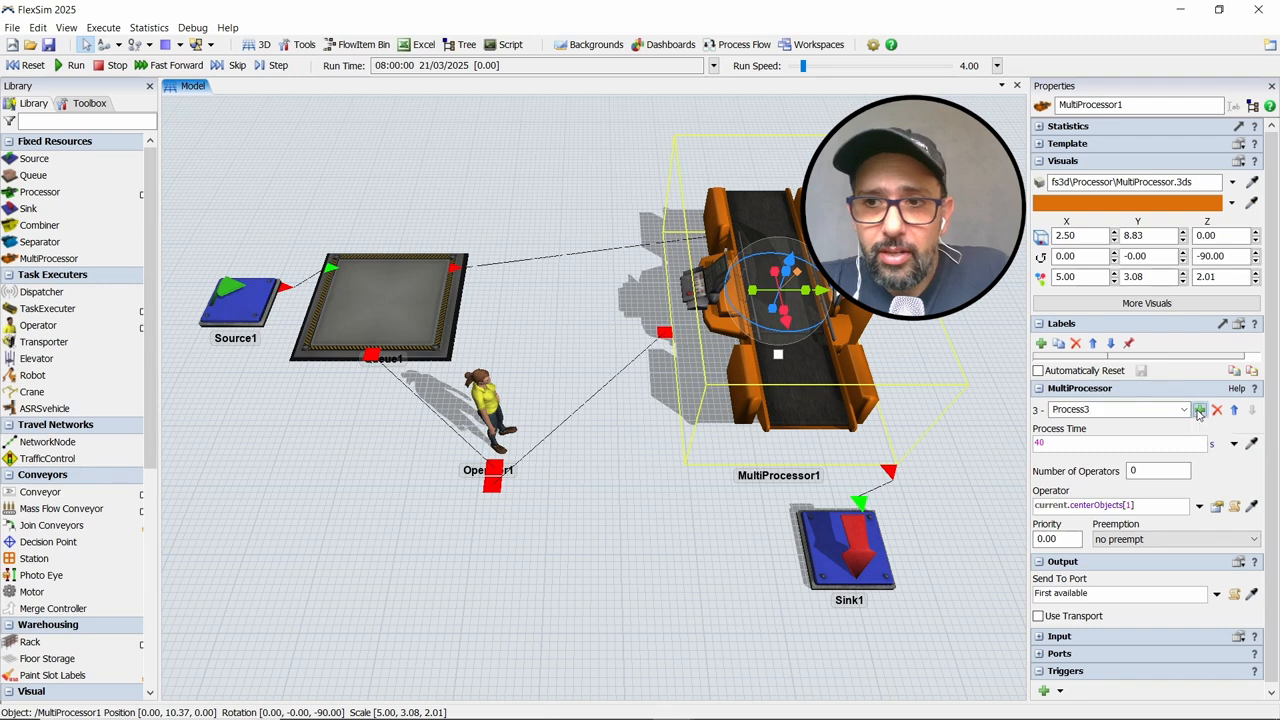
pyautogui.click(1138, 445)
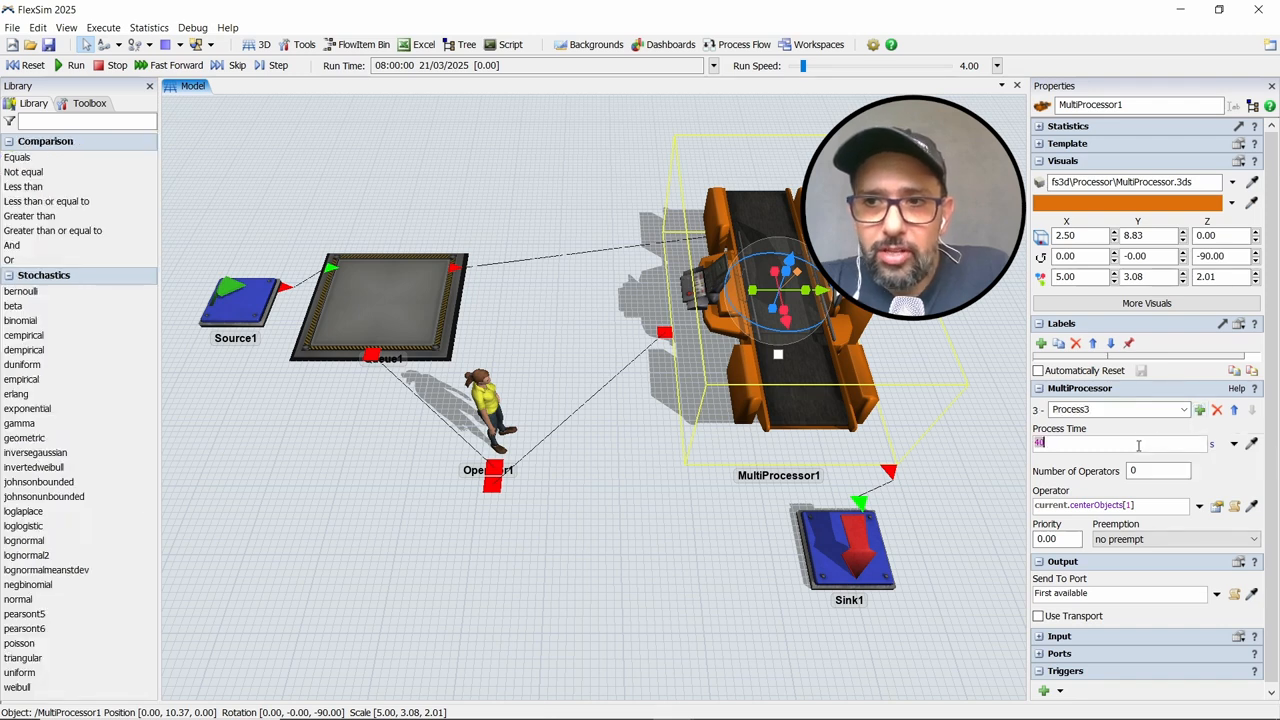
pyautogui.write('10')
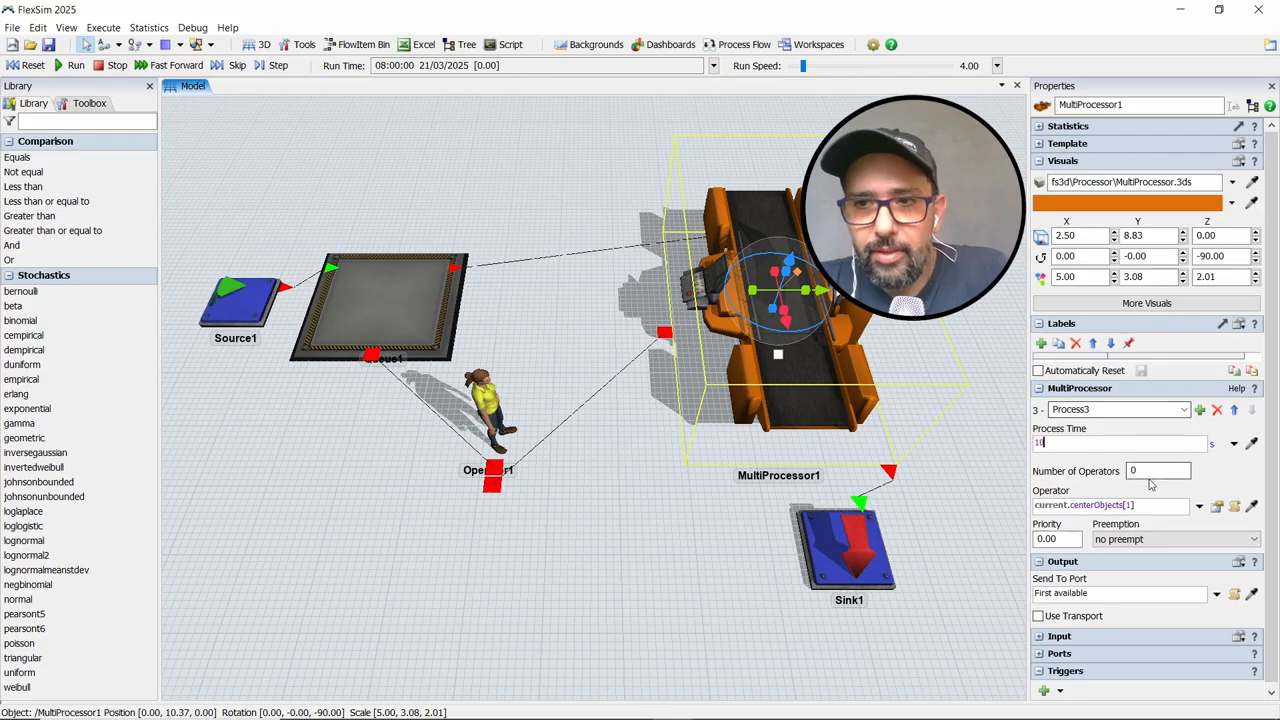
pyautogui.click(1150, 471)
pyautogui.write('1')
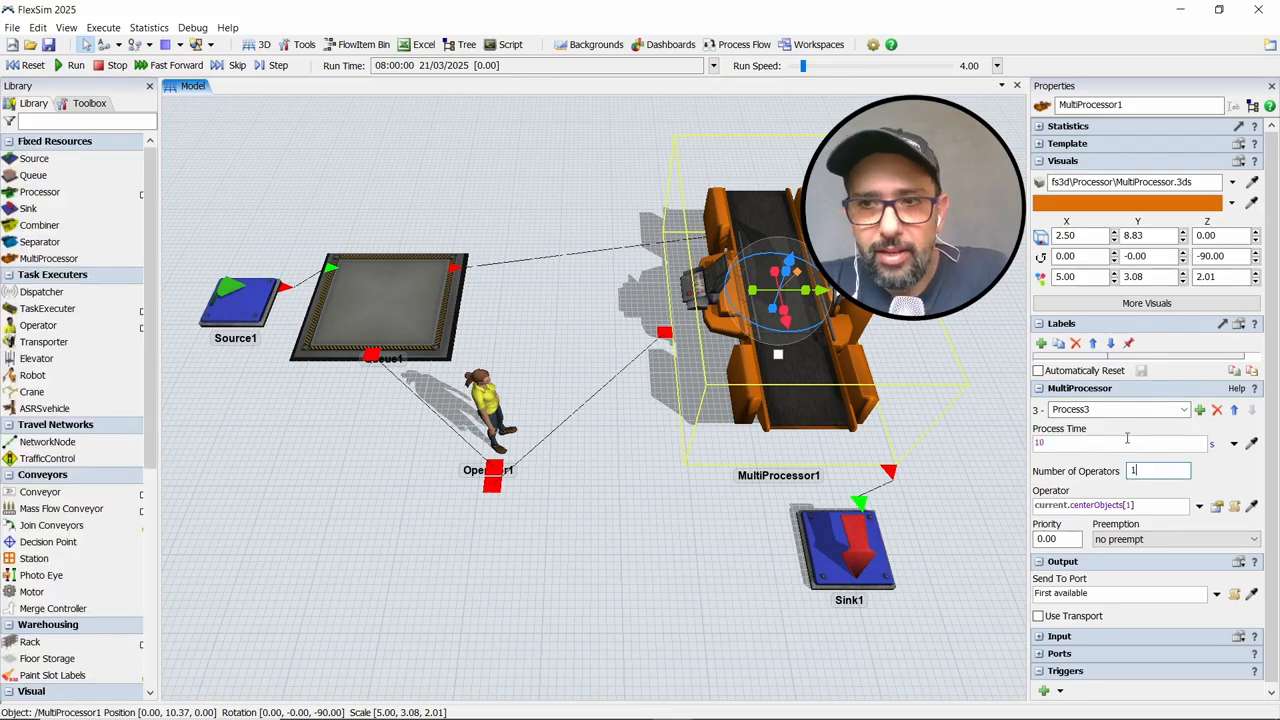
# Name the third process "Abrindo a porta e retirando a peça" and review the list of processes
pyautogui.click(1097, 410)
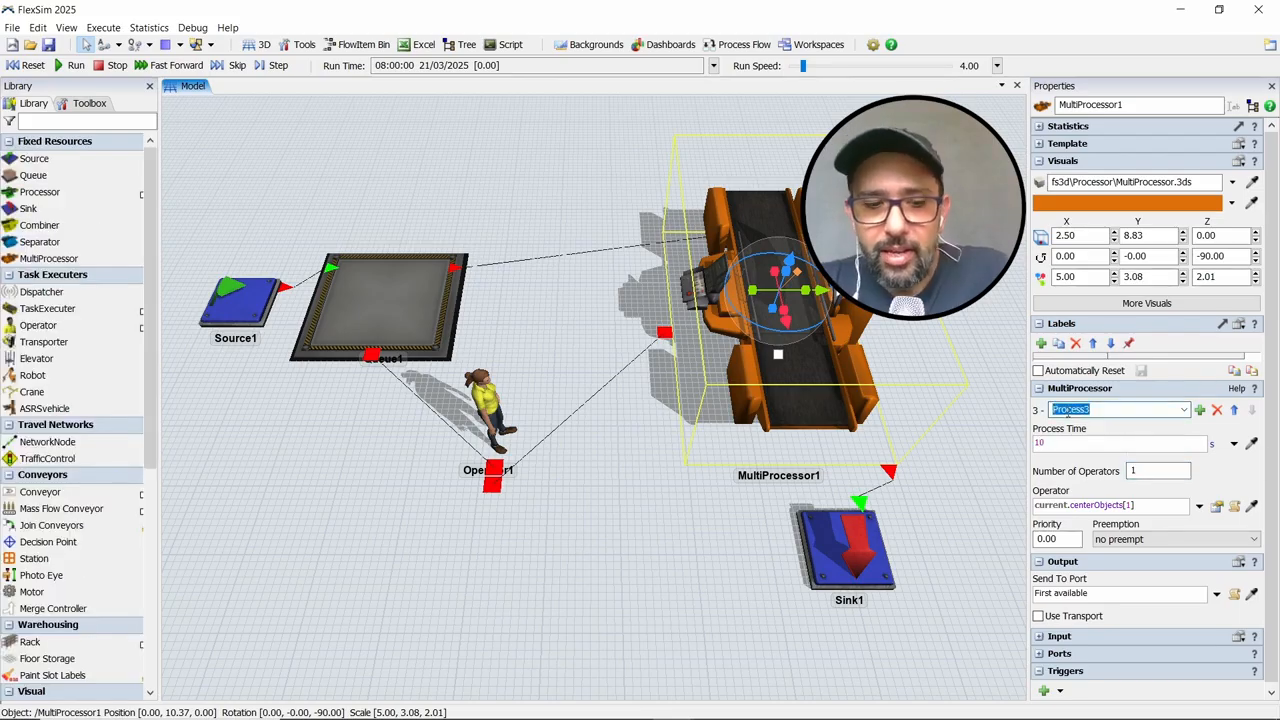
pyautogui.write('Abrindo a')
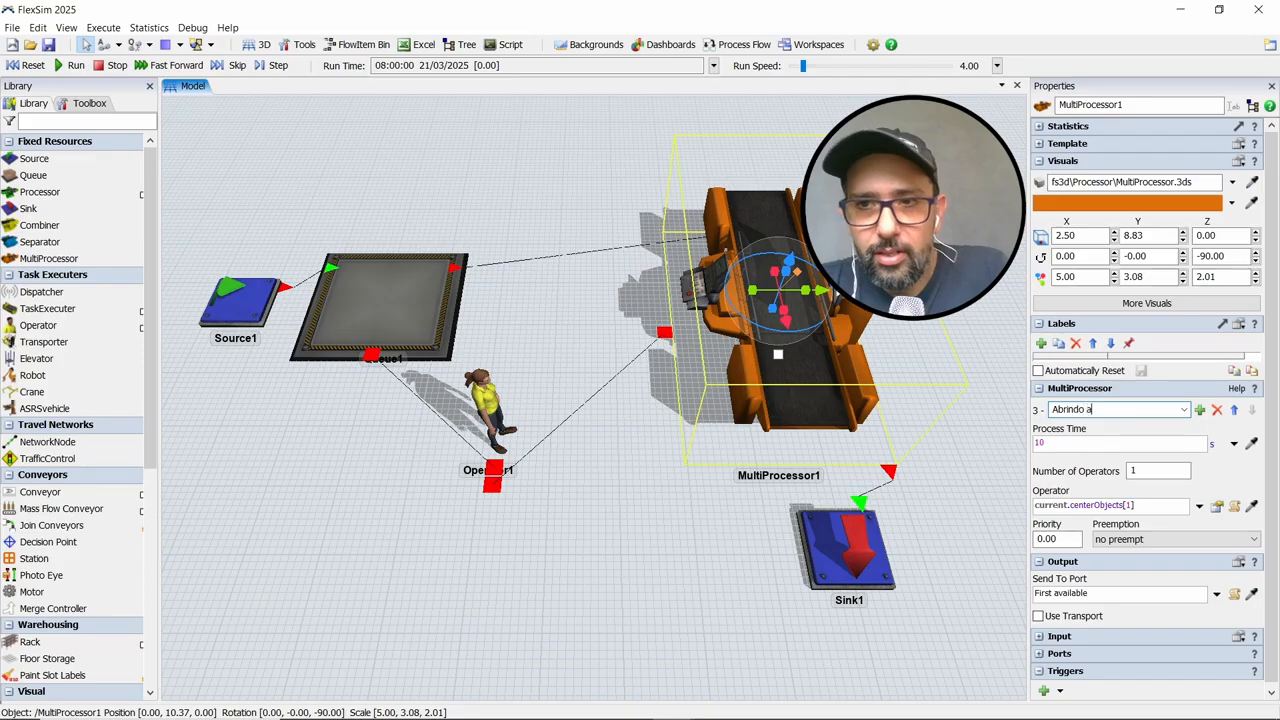
pyautogui.write(' port')
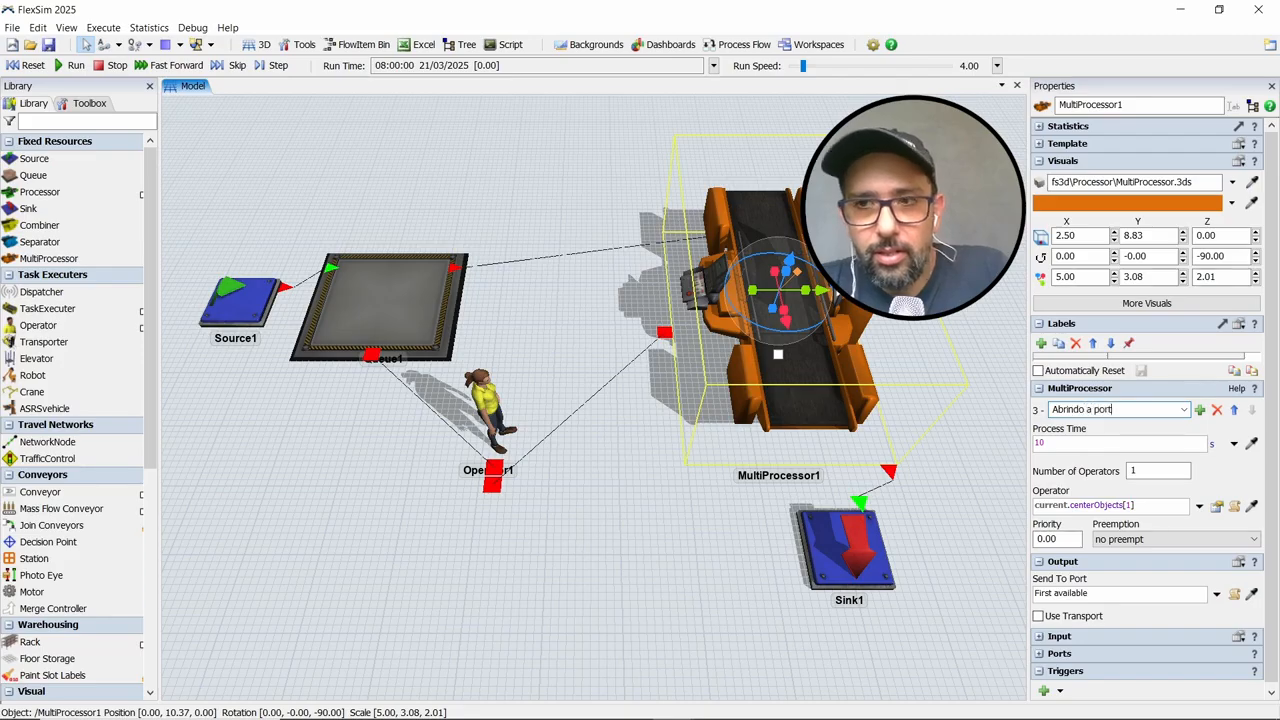
pyautogui.write('a e r')
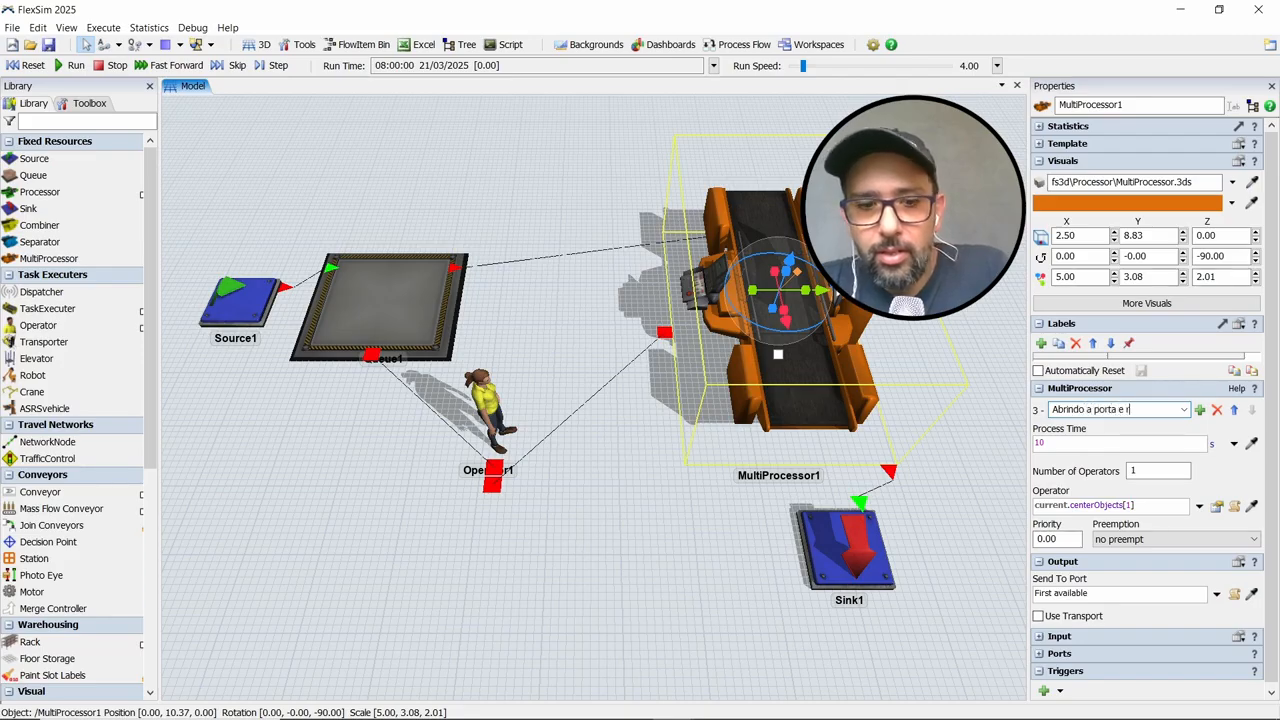
pyautogui.write('etirando a')
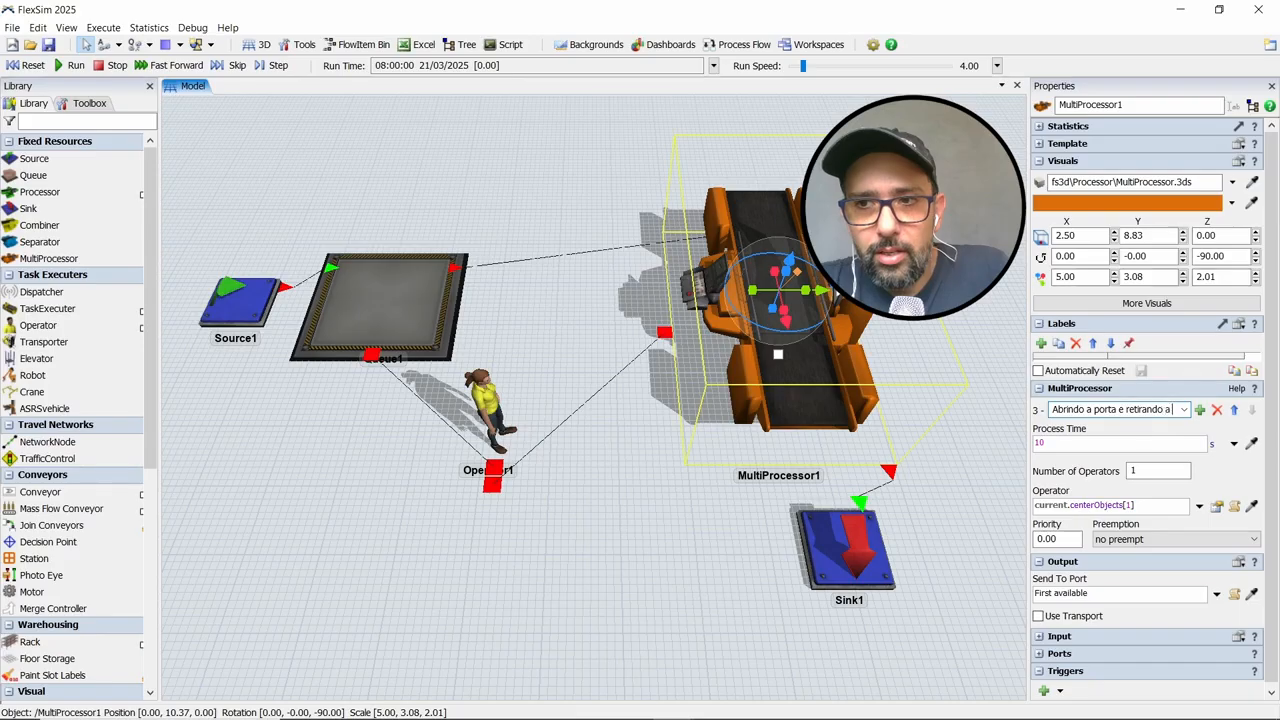
pyautogui.write(' peça')
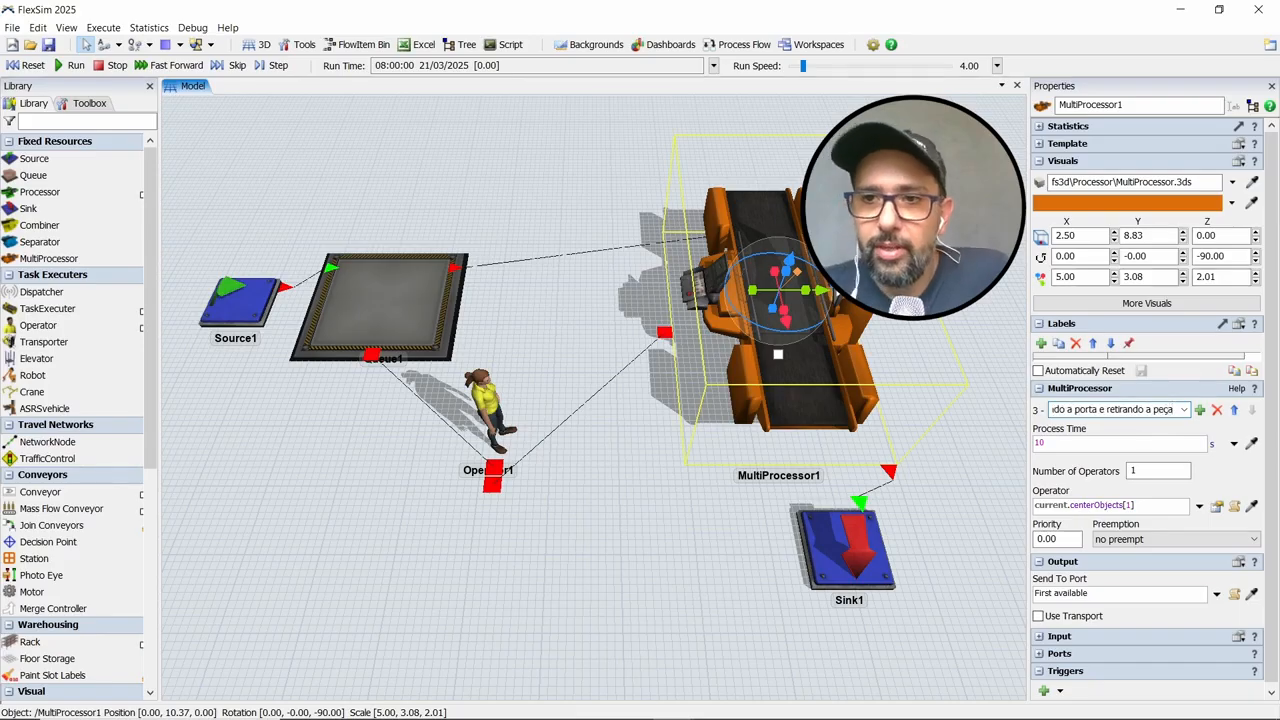
pyautogui.click(1205, 487)
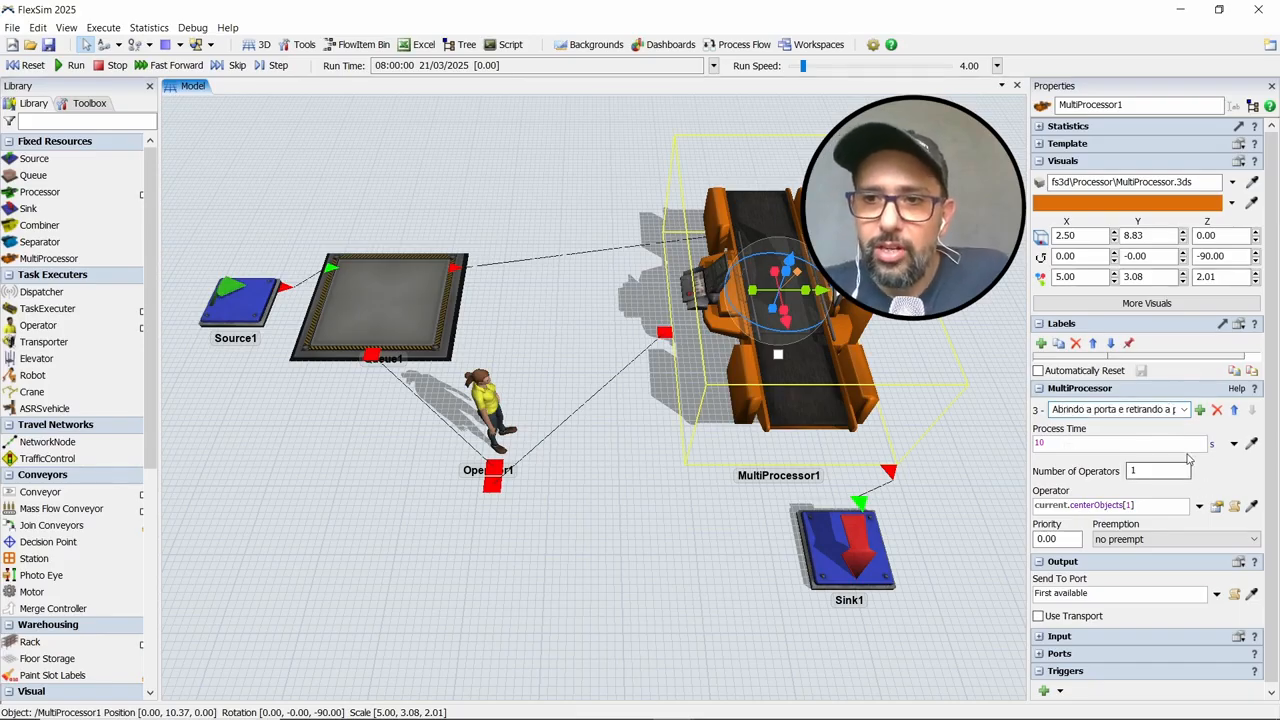
pyautogui.click(1184, 410)
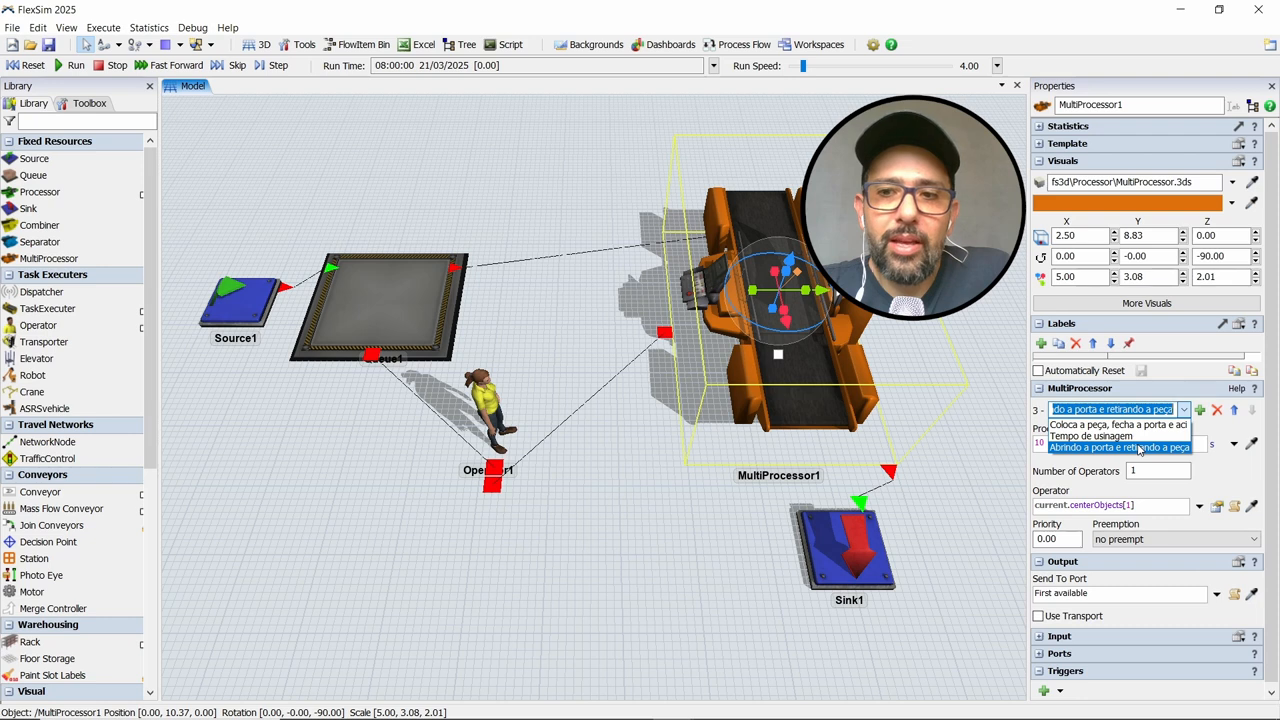
pyautogui.click(1203, 416)
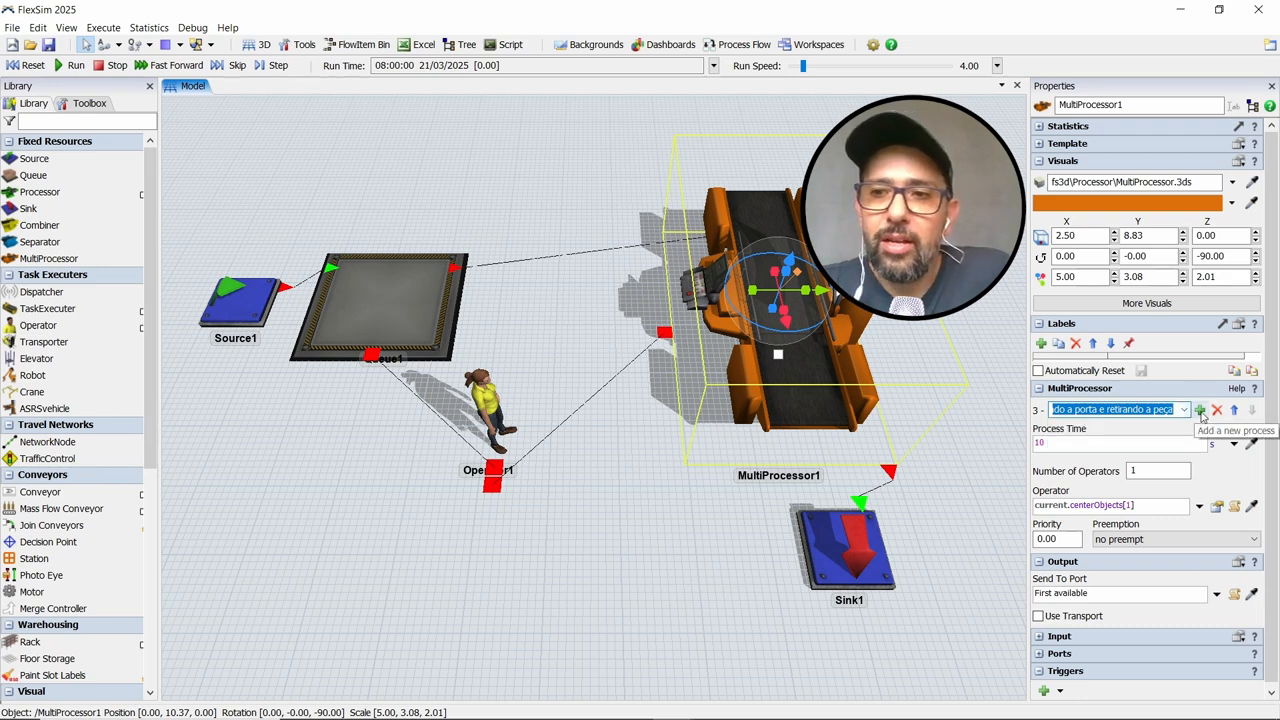
# Add a fourth process to the MultiProcessor and name it "Inspeção da ferramenta"
pyautogui.click(1201, 411)
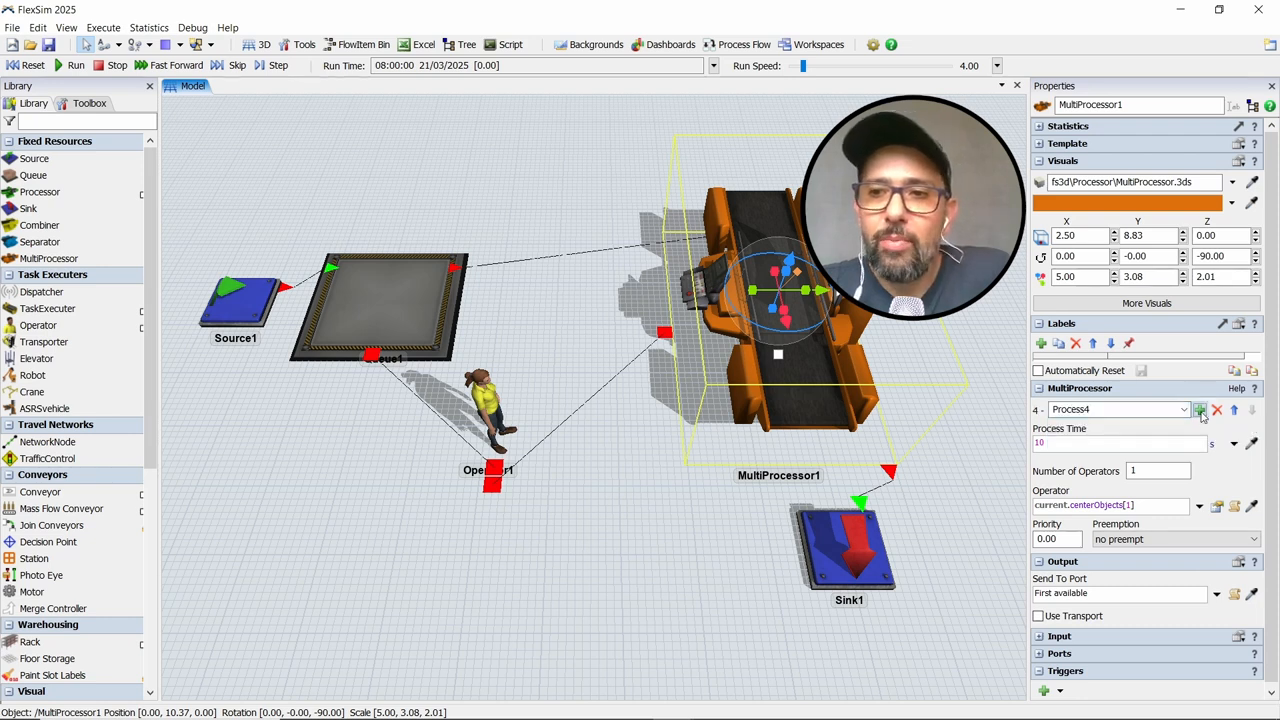
pyautogui.click(1128, 409)
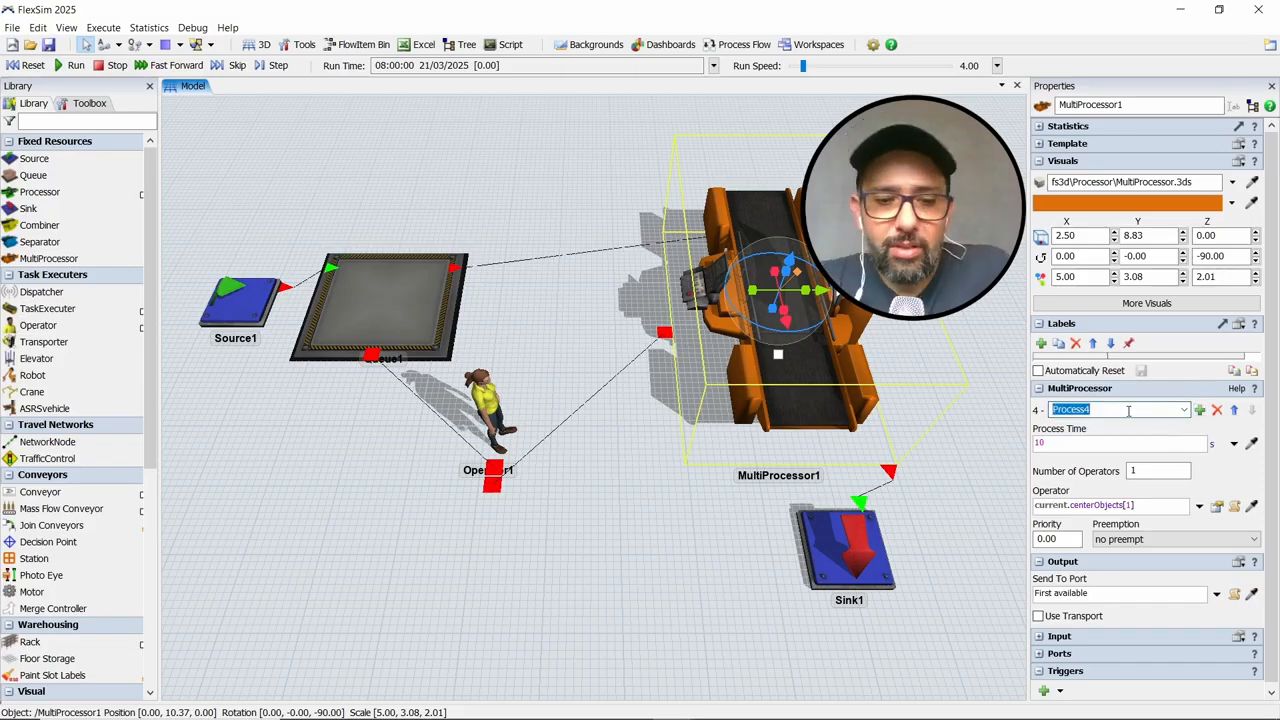
pyautogui.write('Inspec')
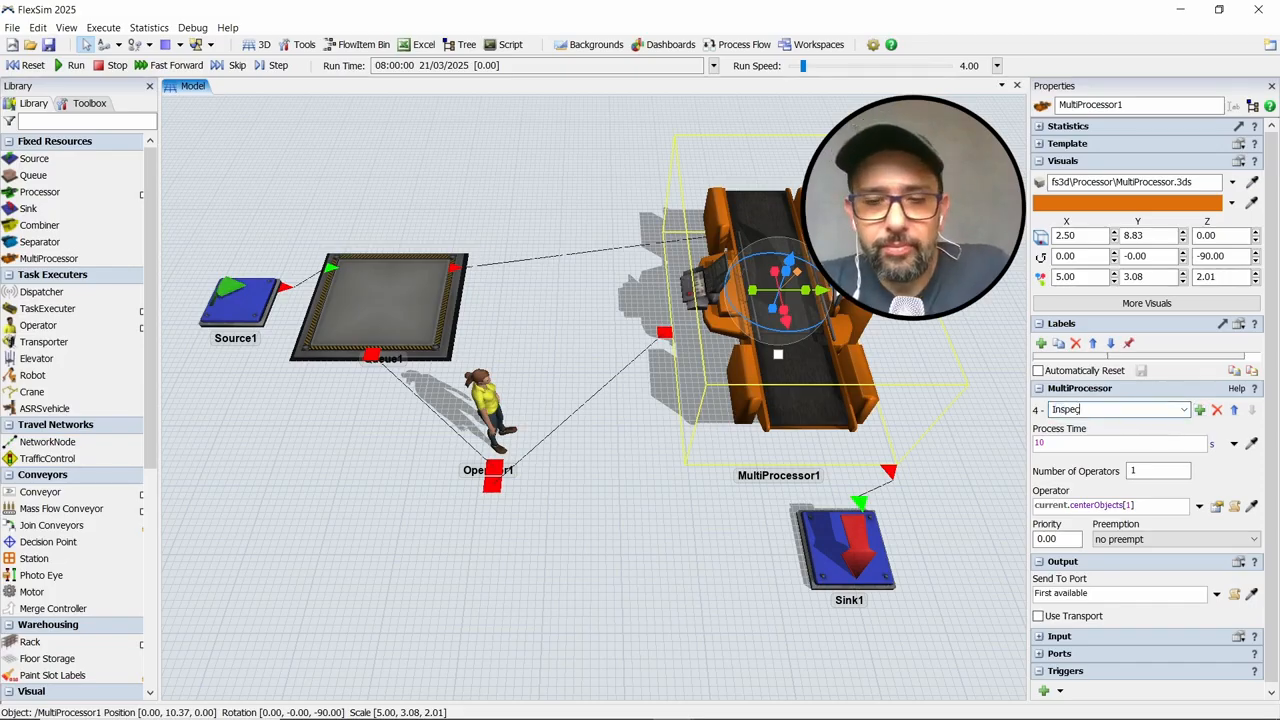
pyautogui.press('BackSpace')
pyautogui.write('ção ')
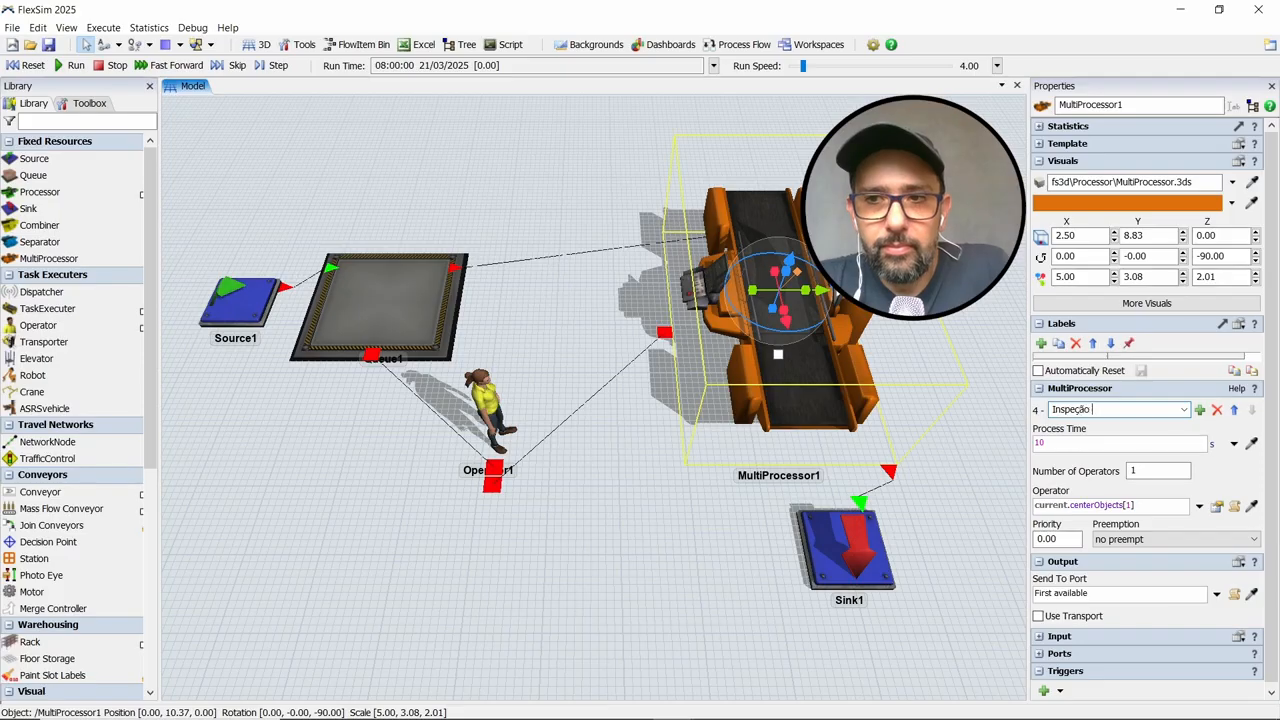
pyautogui.write('da ferramenta')
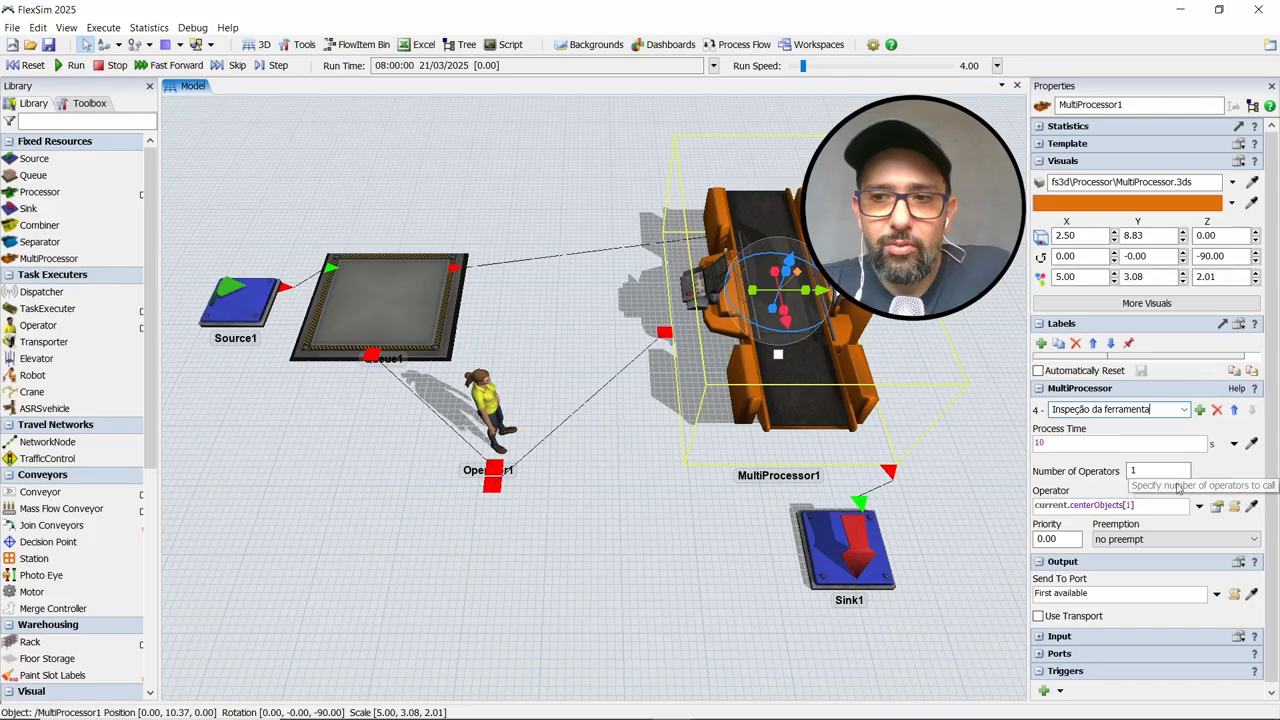
# Make the "Inspeção da ferramenta" process time use Batch Processing with a batch size of 50
pyautogui.click(1234, 444)
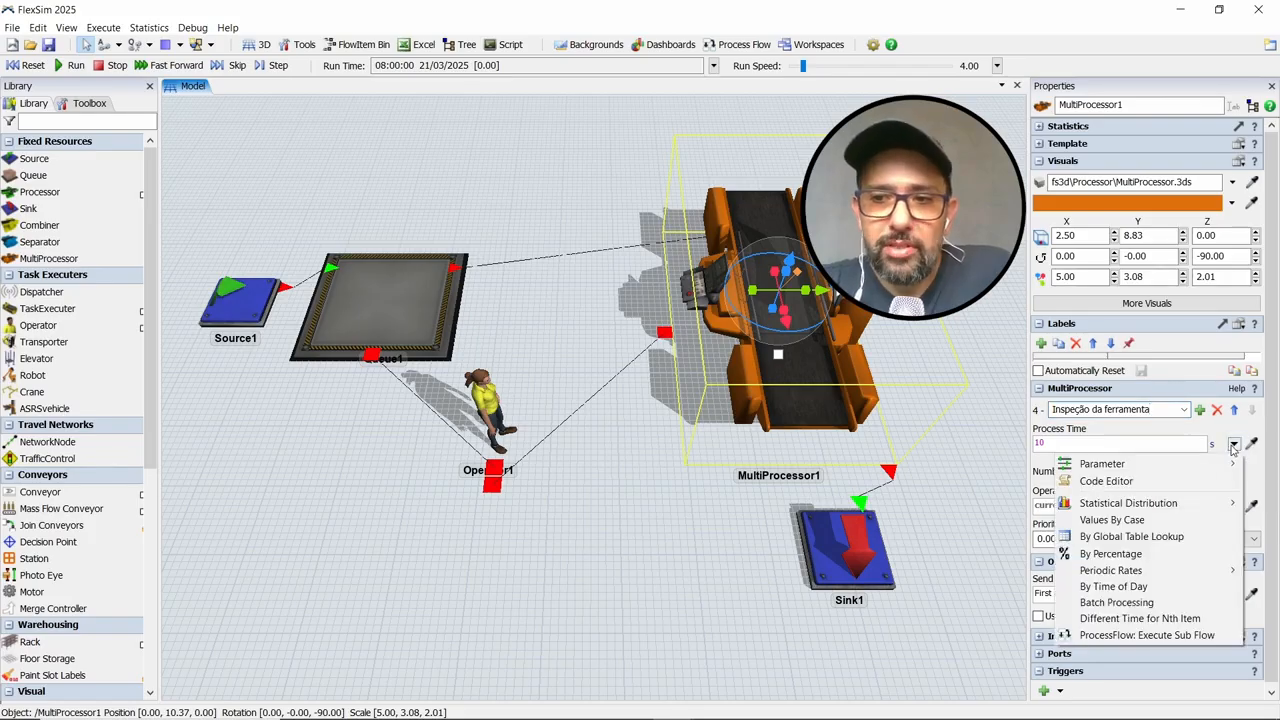
pyautogui.click(1150, 603)
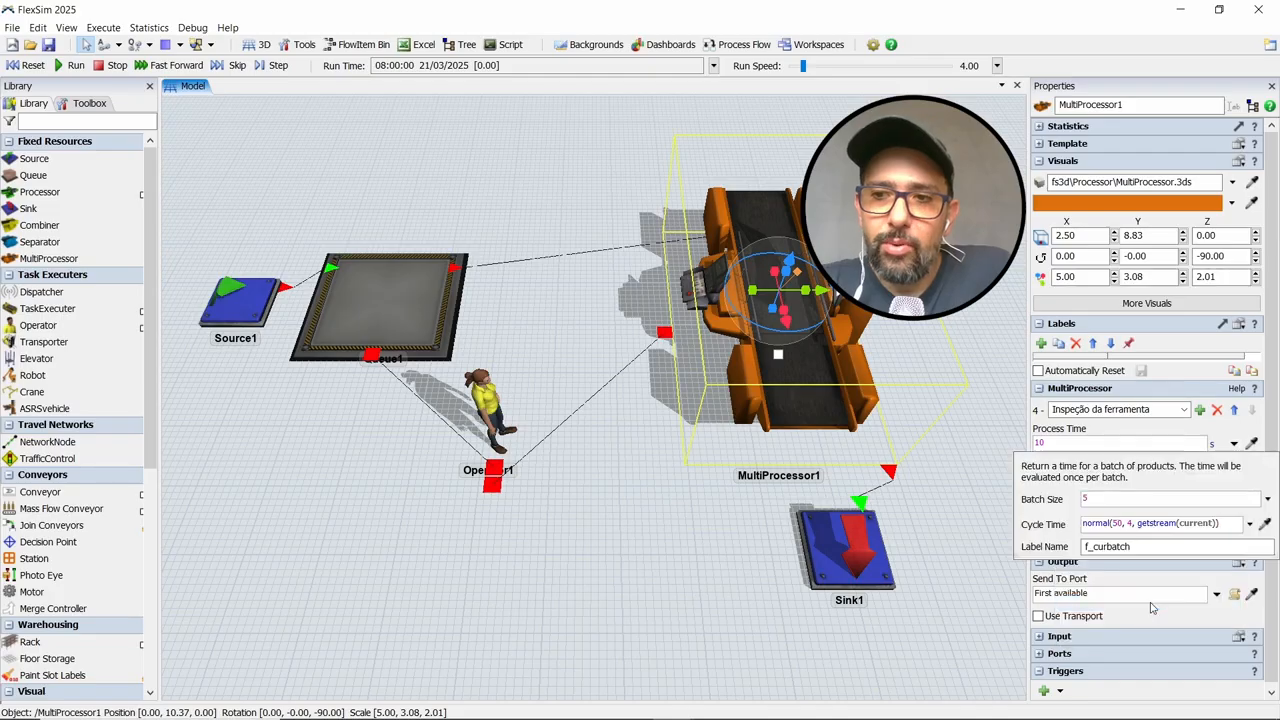
pyautogui.click(1113, 497)
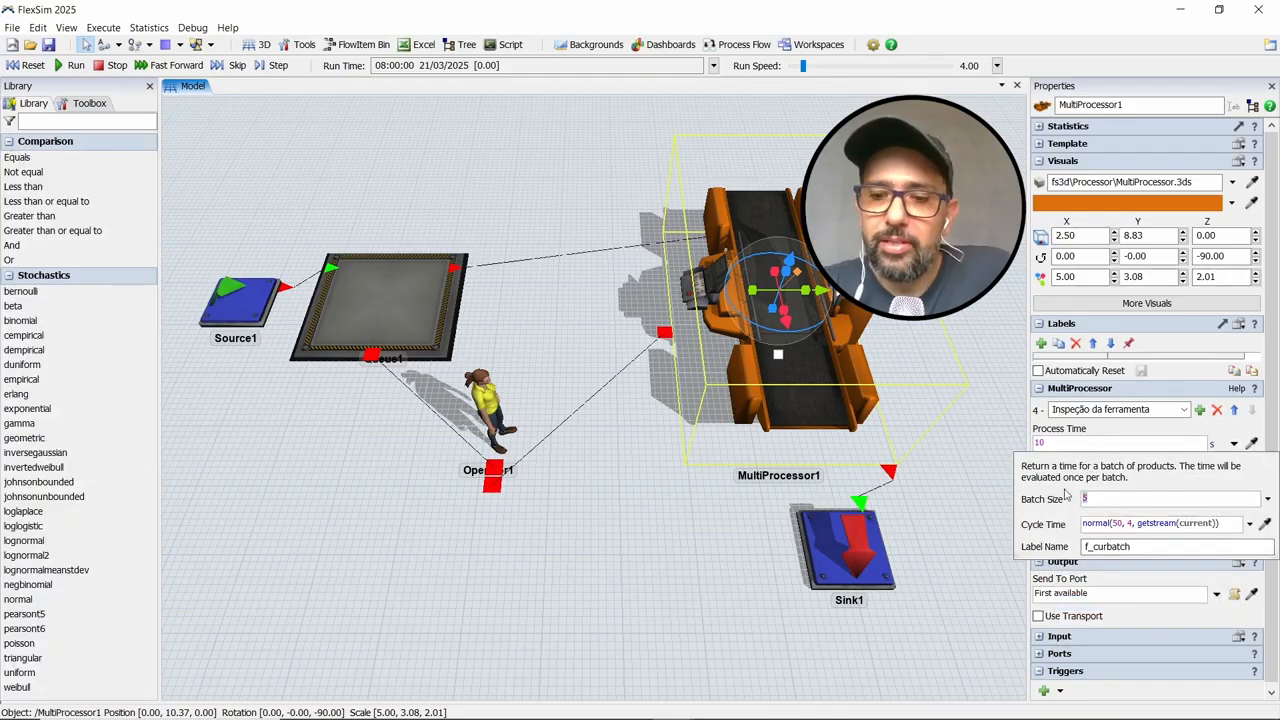
pyautogui.write('0')
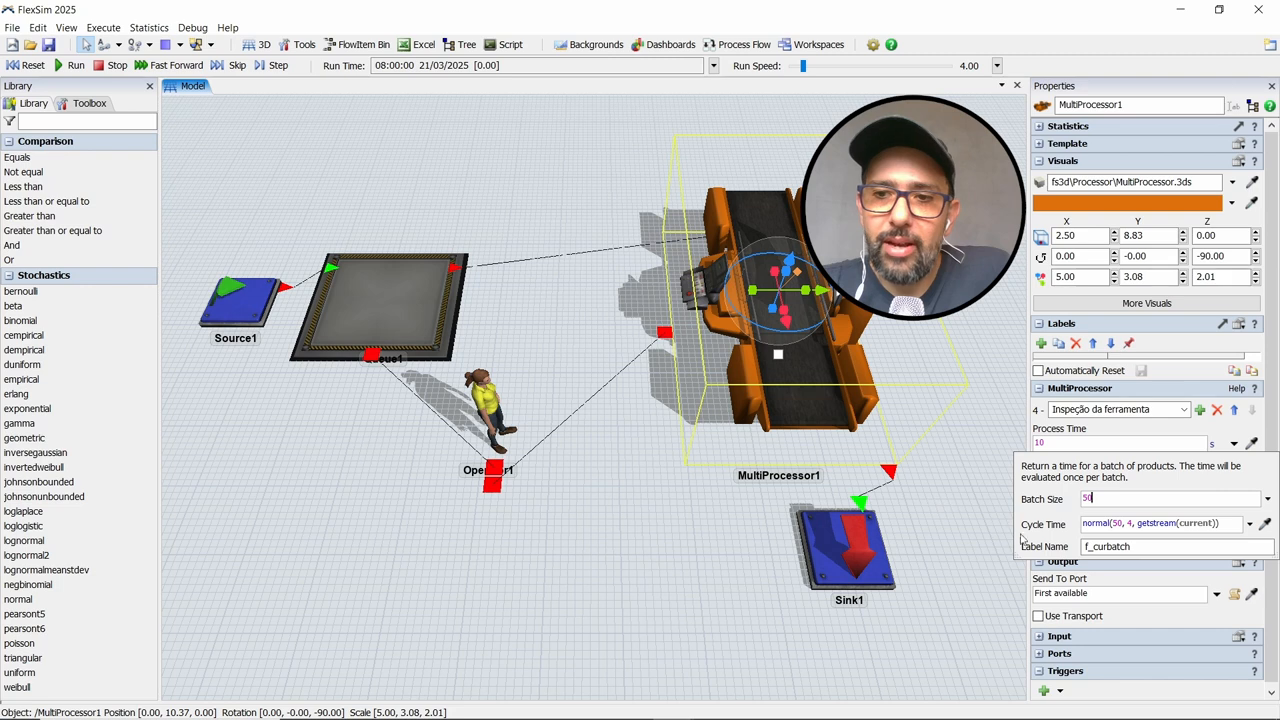
# Set the batch cycle time to the statistical distribution normal(10, 2, getstream(current))
pyautogui.tripleClick(1220, 524)
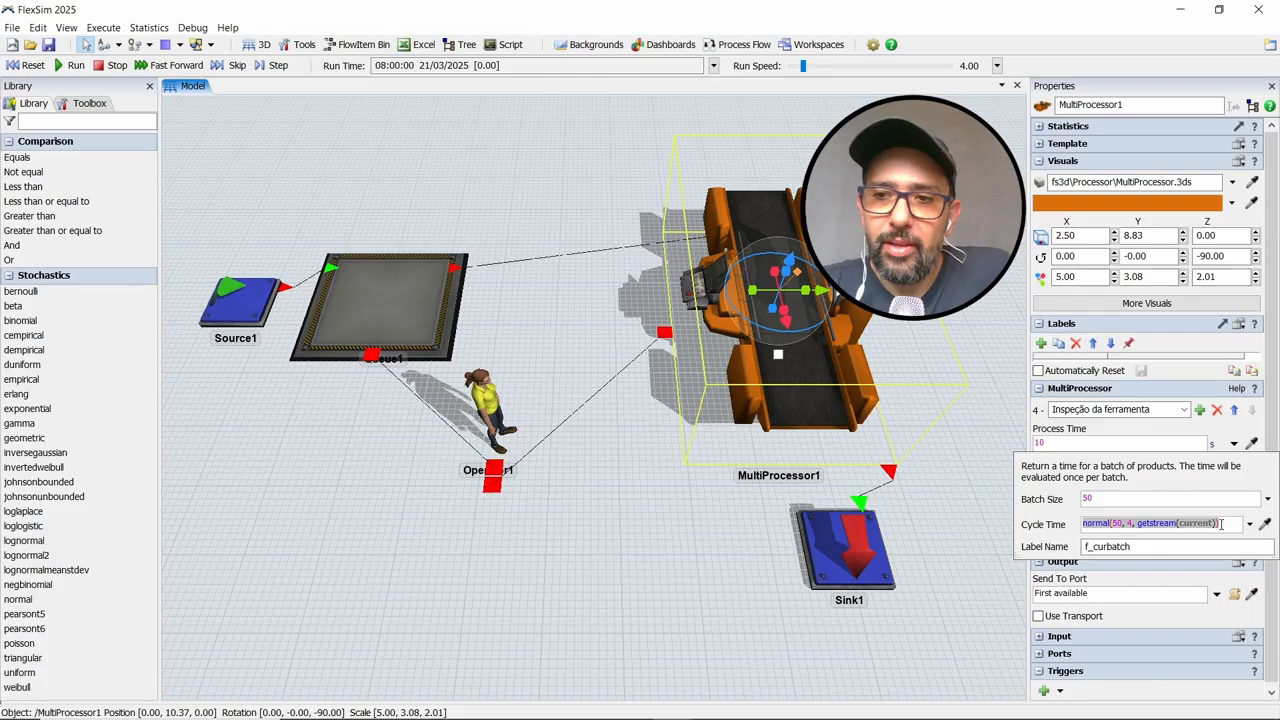
pyautogui.click(1250, 524)
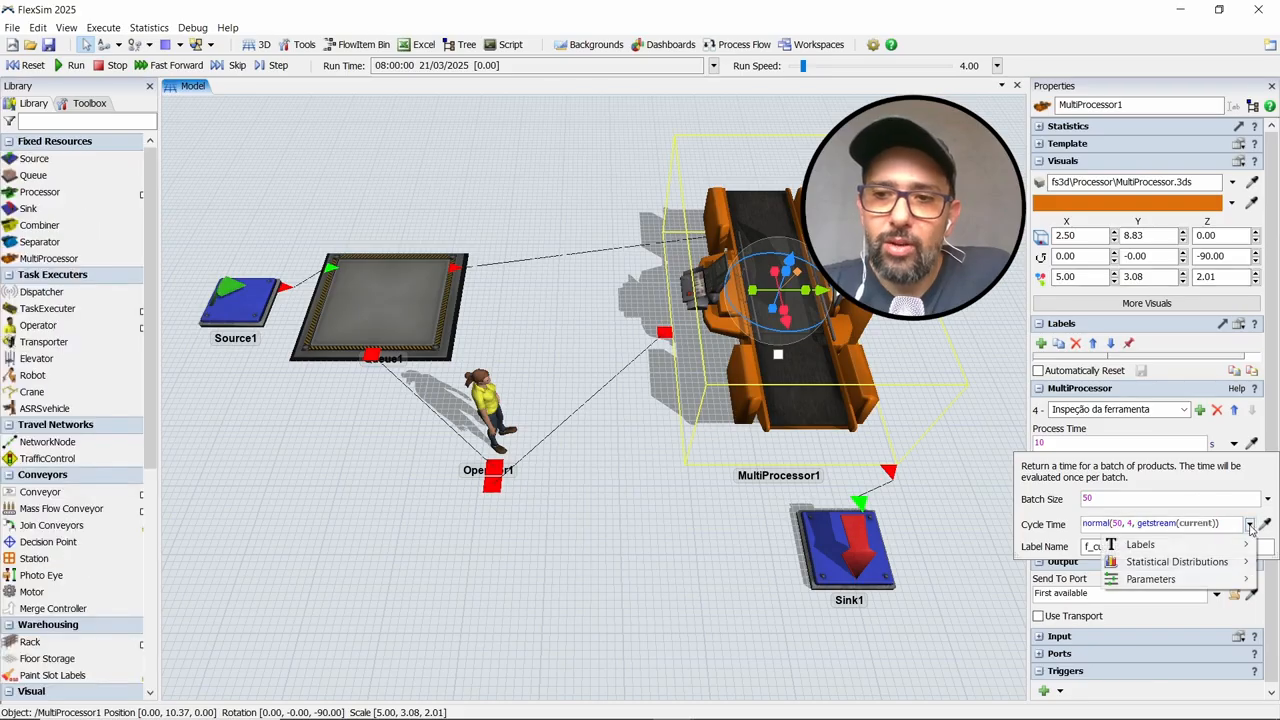
pyautogui.moveTo(1213, 565)
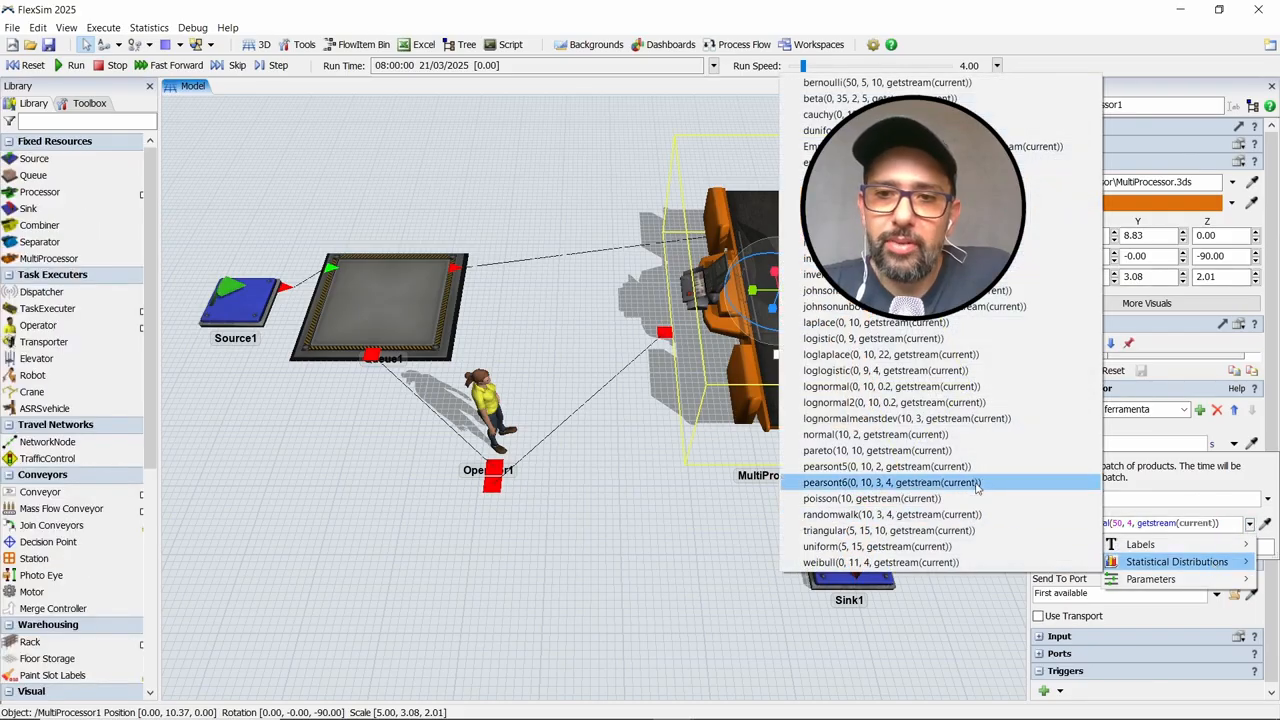
pyautogui.click(953, 439)
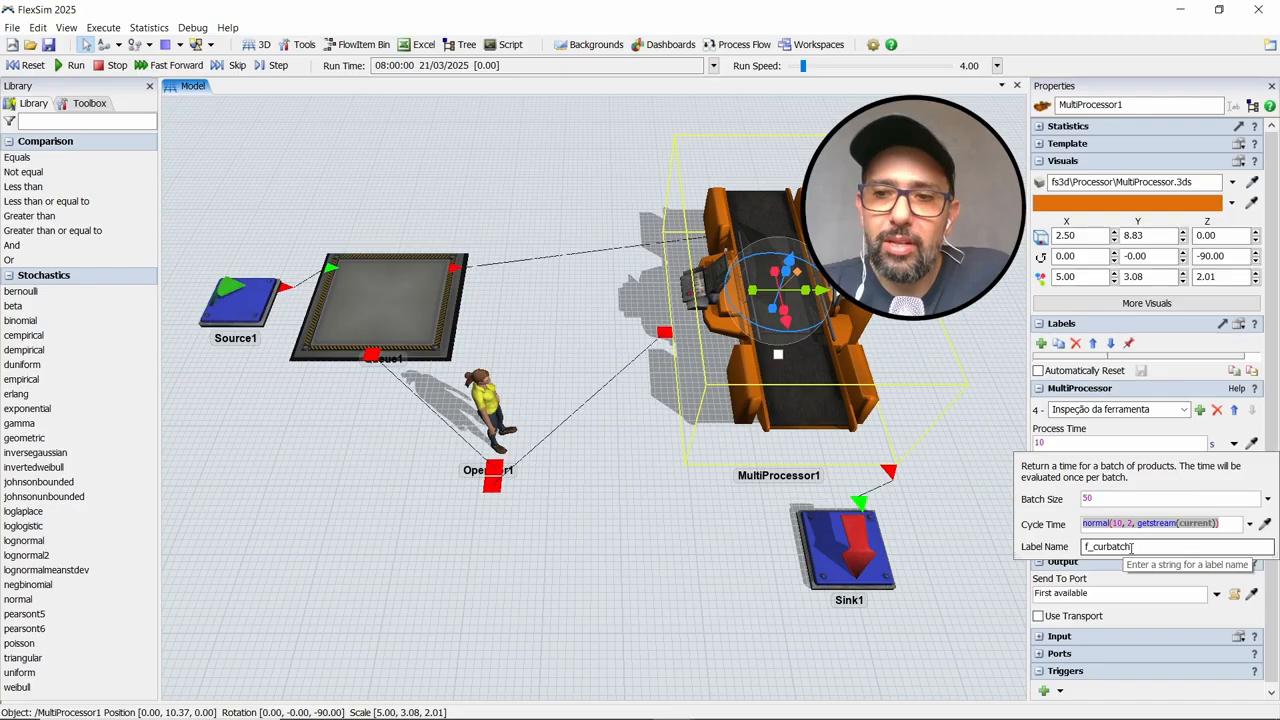
# Name the batch label "lote_inspecao" and close the Batch Processing settings
pyautogui.doubleClick(1132, 547)
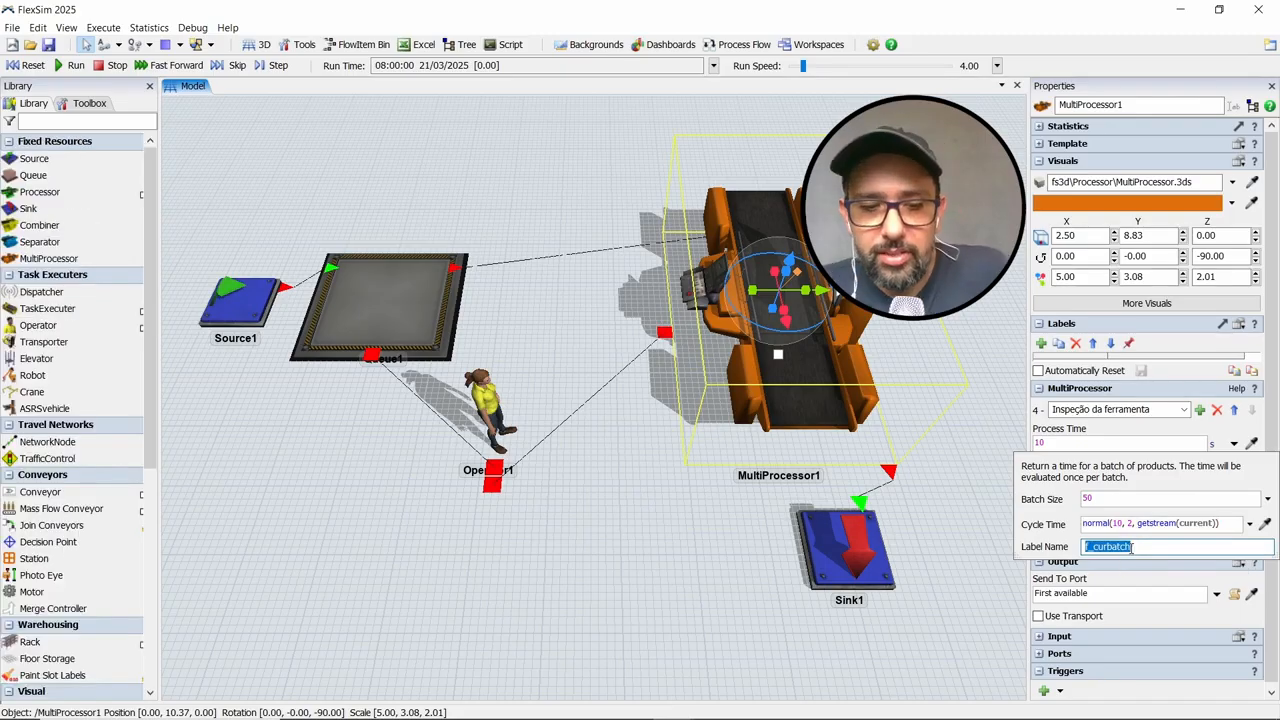
pyautogui.write('lote ')
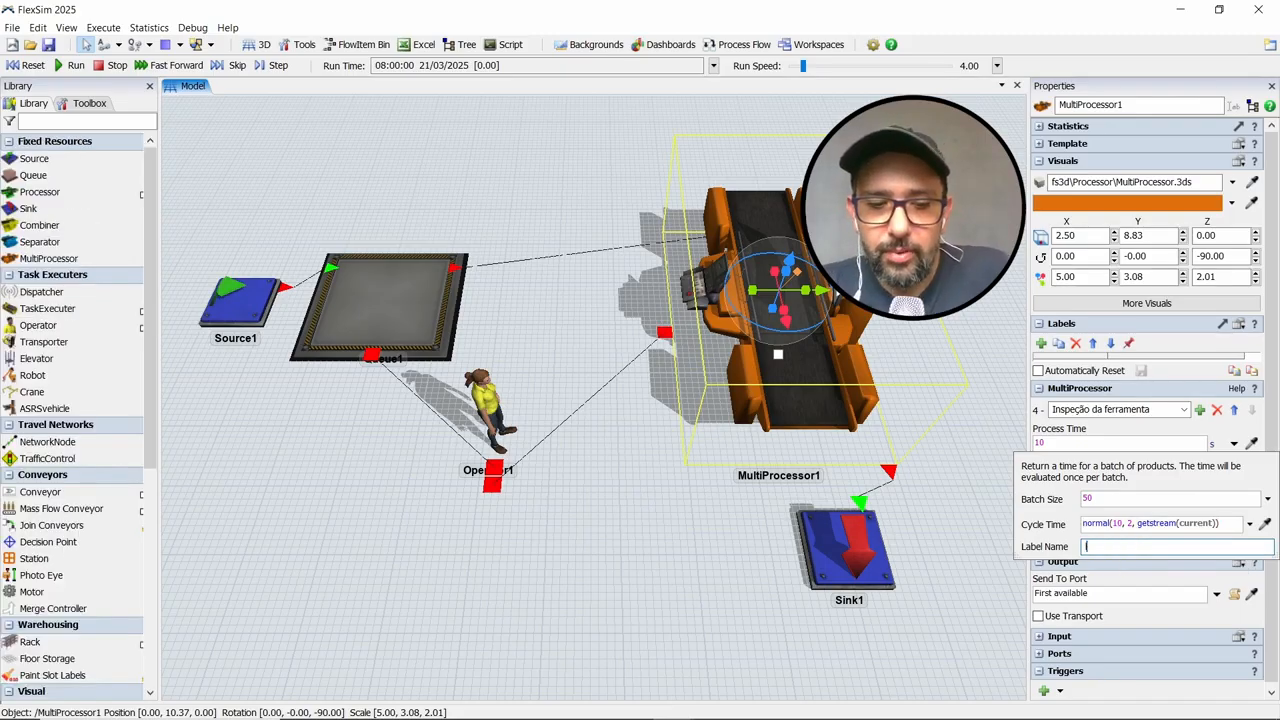
pyautogui.write('para insp')
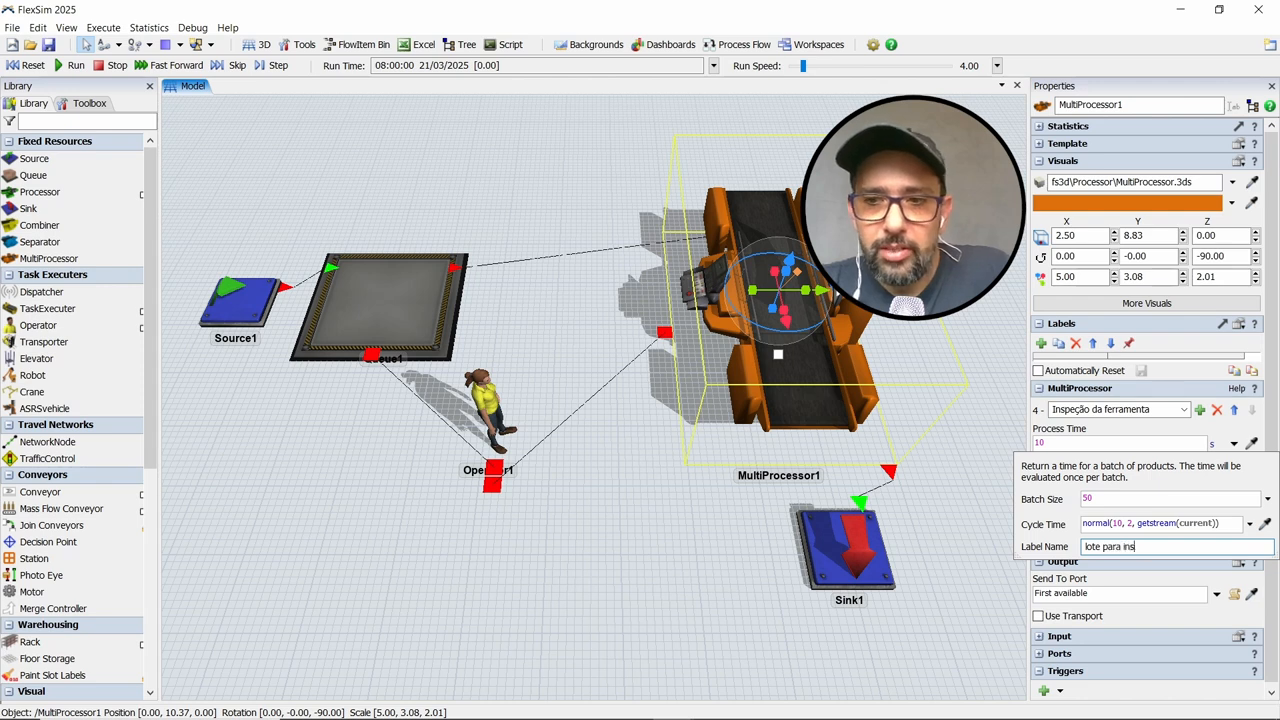
pyautogui.press('BackSpace')
pyautogui.press('BackSpace')
pyautogui.press('BackSpace')
pyautogui.press('BackSpace')
pyautogui.press('BackSpace')
pyautogui.press('BackSpace')
pyautogui.press('BackSpace')
pyautogui.press('BackSpace')
pyautogui.press('BackSpace')
pyautogui.press('BackSpace')
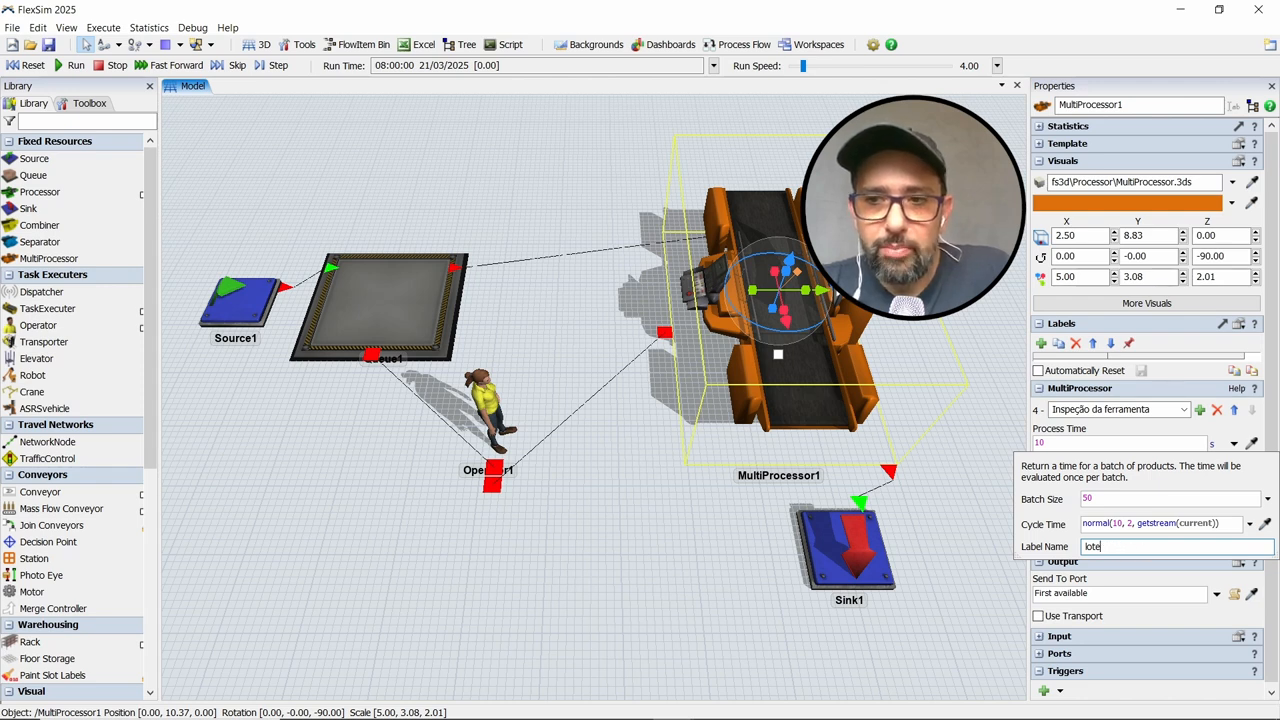
pyautogui.write('_inspe')
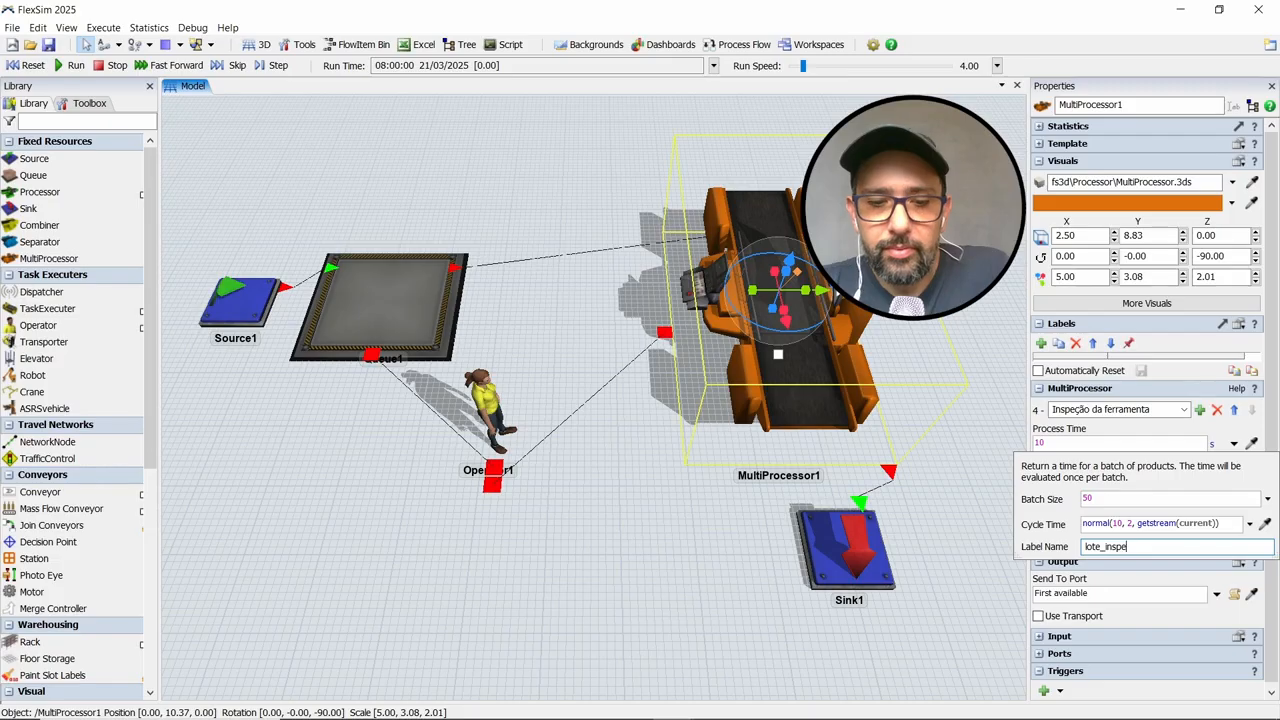
pyautogui.write('cão')
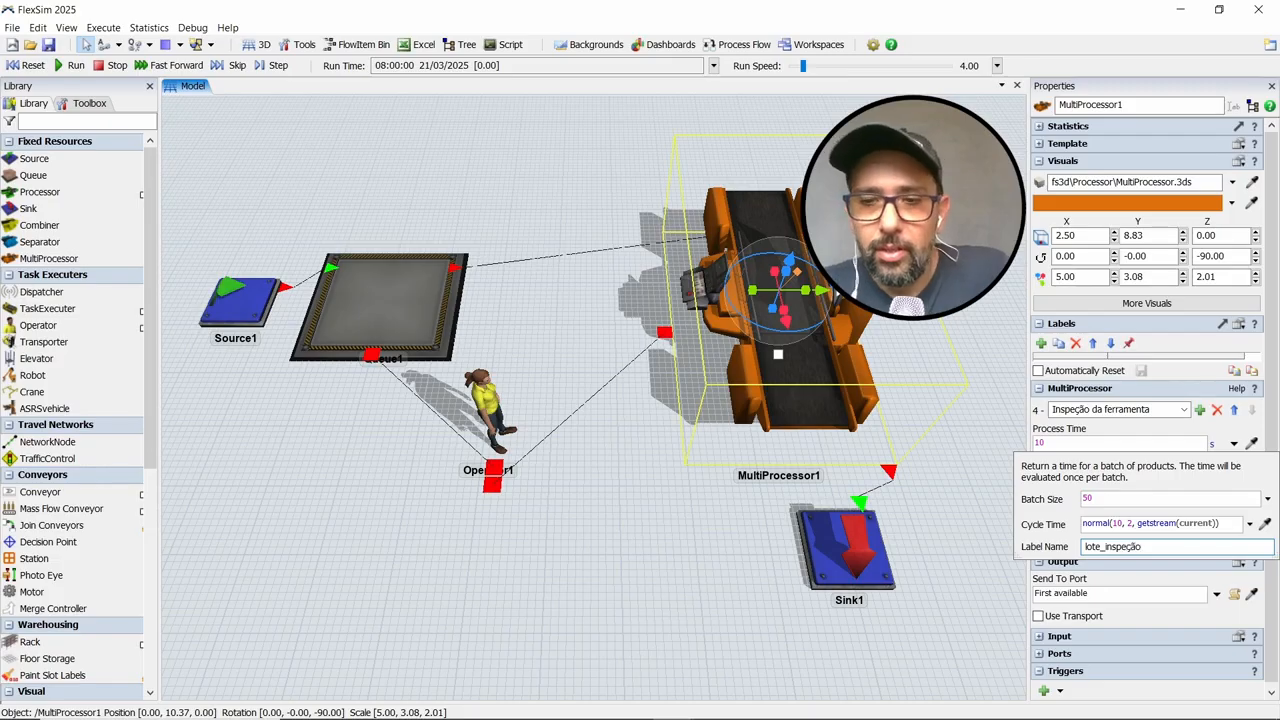
pyautogui.press('BackSpace')
pyautogui.press('BackSpace')
pyautogui.press('BackSpace')
pyautogui.write('cao')
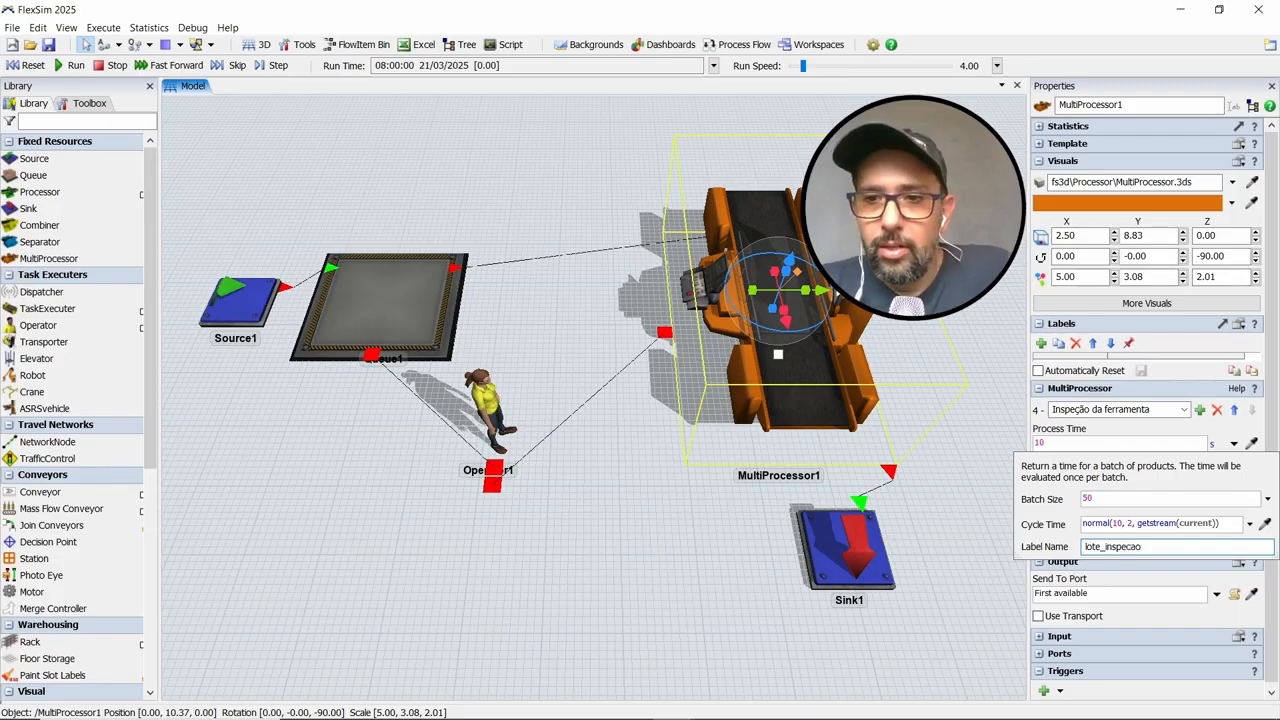
pyautogui.click(1165, 427)
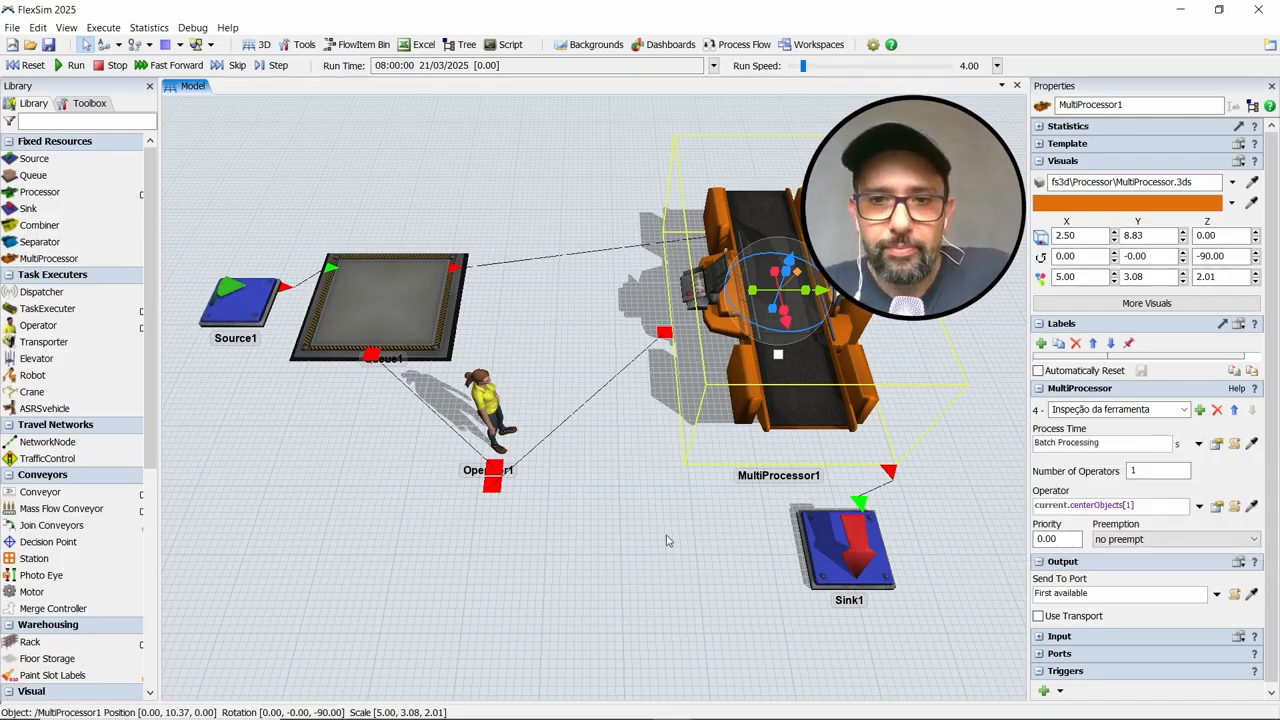
# Run the simulation and step through its events to check how the operator feeds and attends the MultiProcessor
pyautogui.click(71, 62)
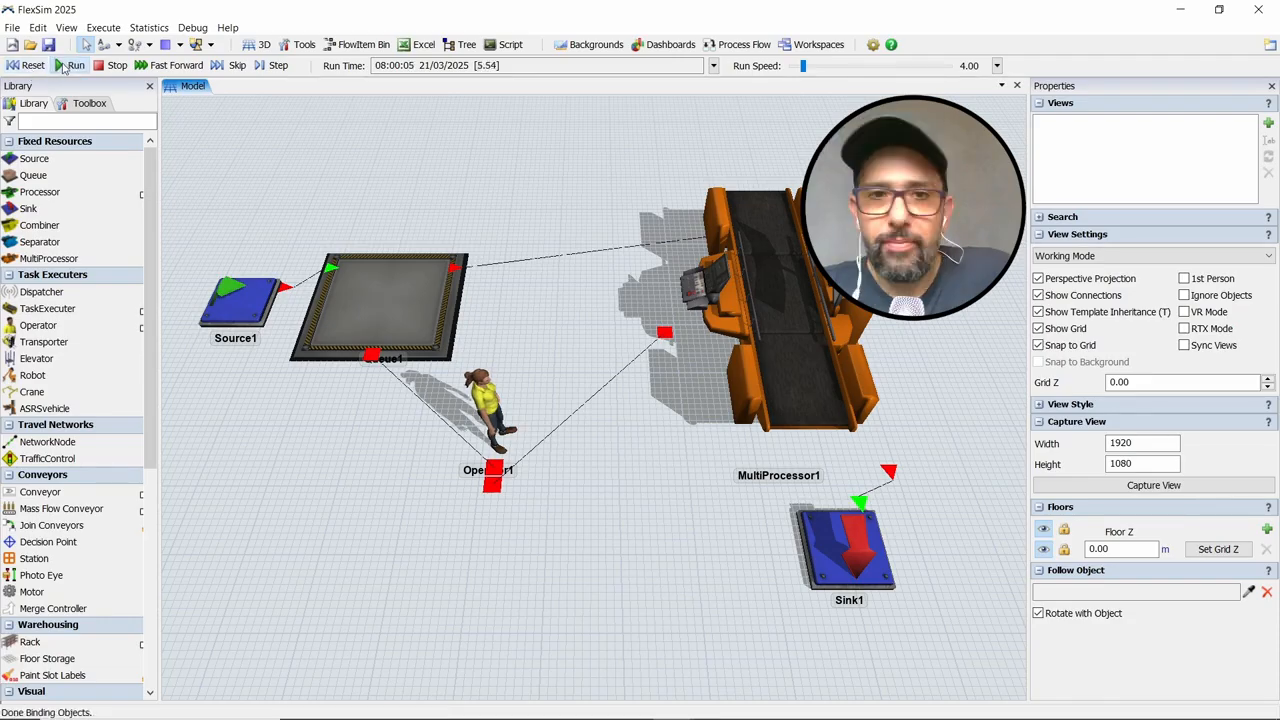
pyautogui.click(277, 66)
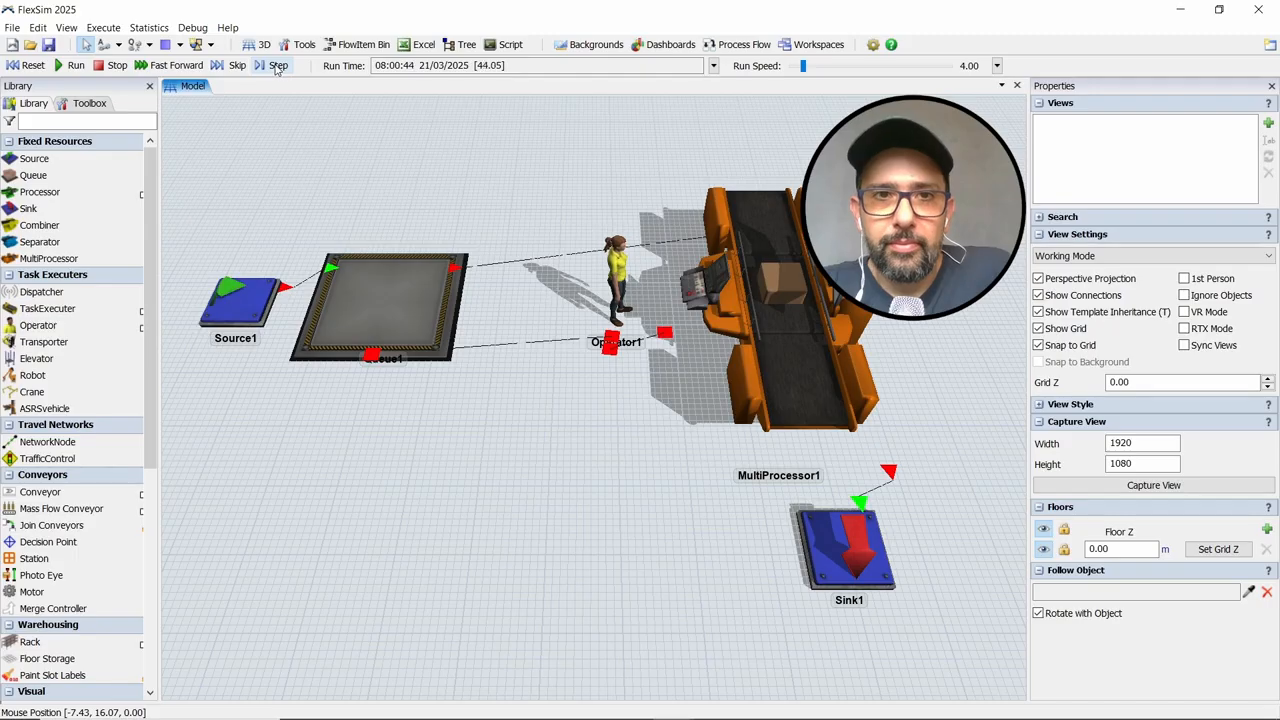
pyautogui.click(277, 66)
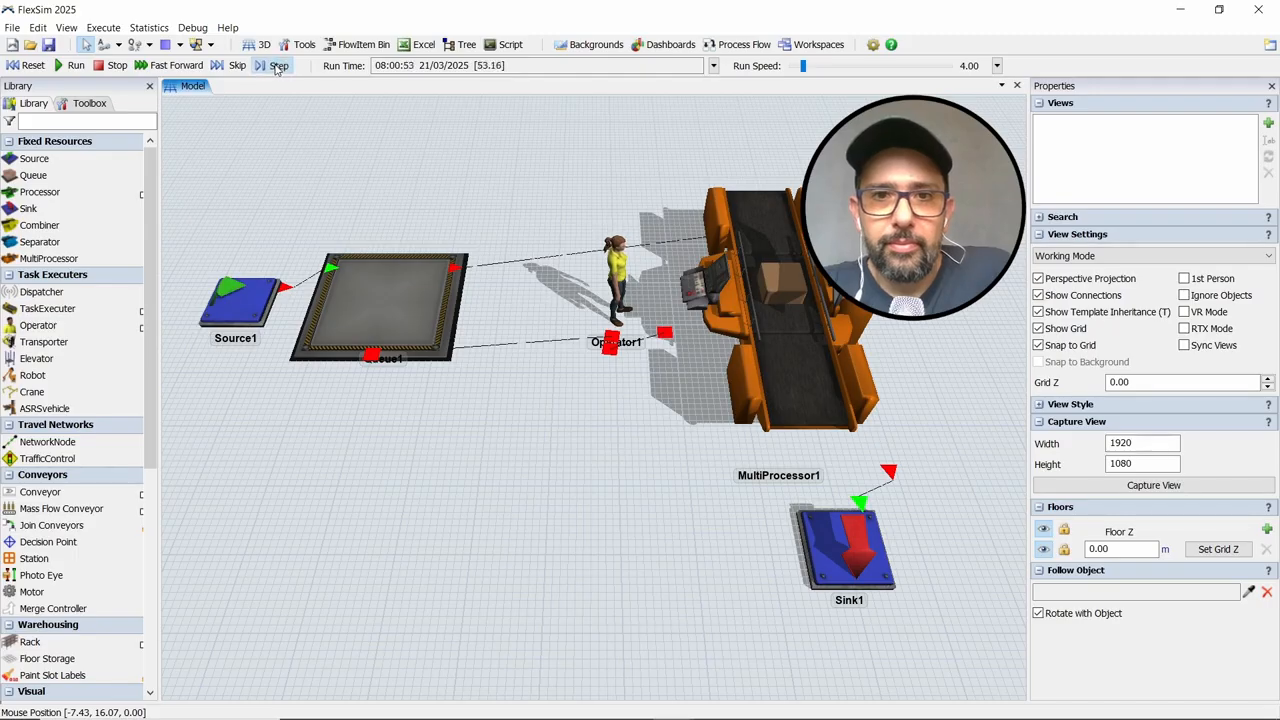
pyautogui.click(277, 66)
pyautogui.click(277, 66)
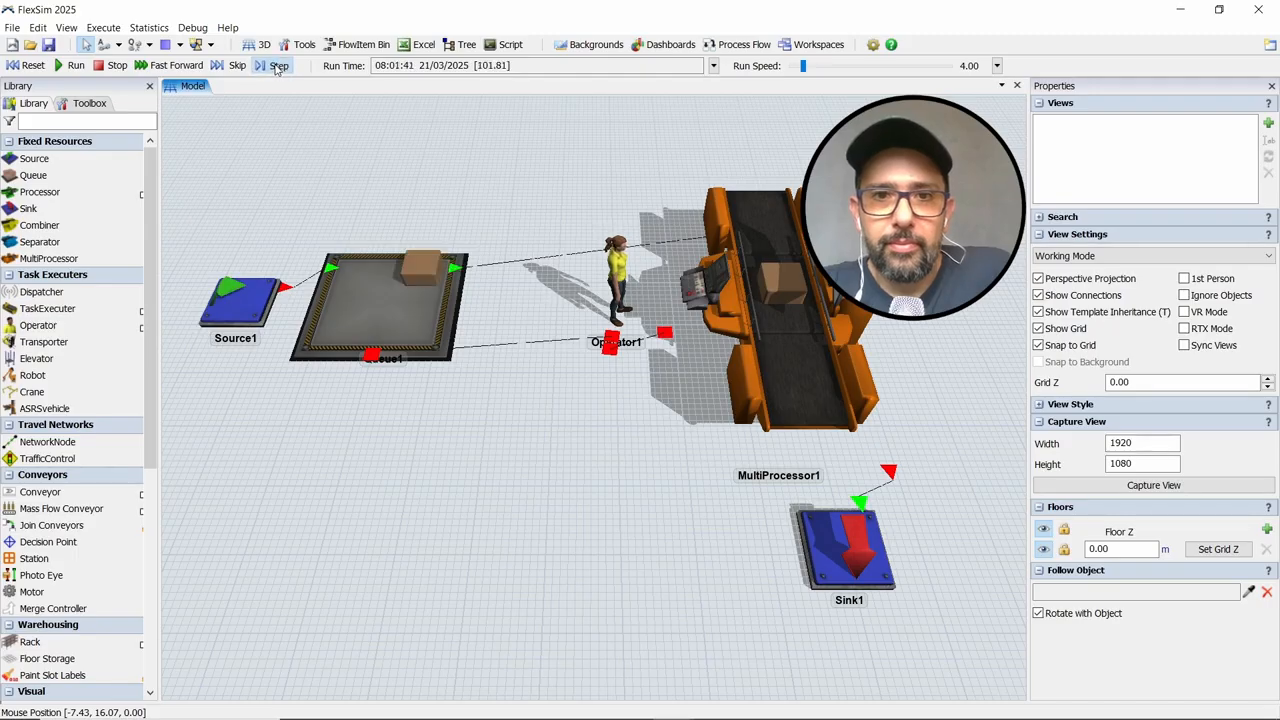
pyautogui.click(277, 66)
pyautogui.click(277, 68)
pyautogui.click(277, 68)
pyautogui.click(277, 68)
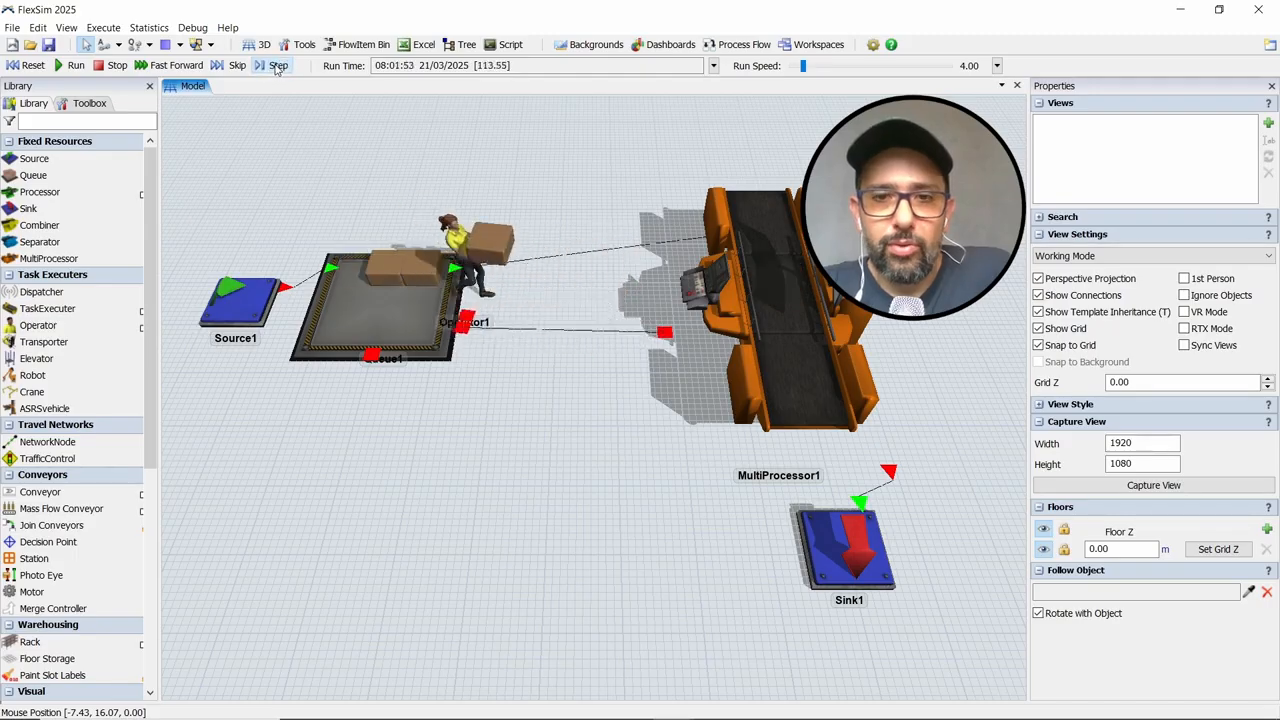
pyautogui.click(277, 68)
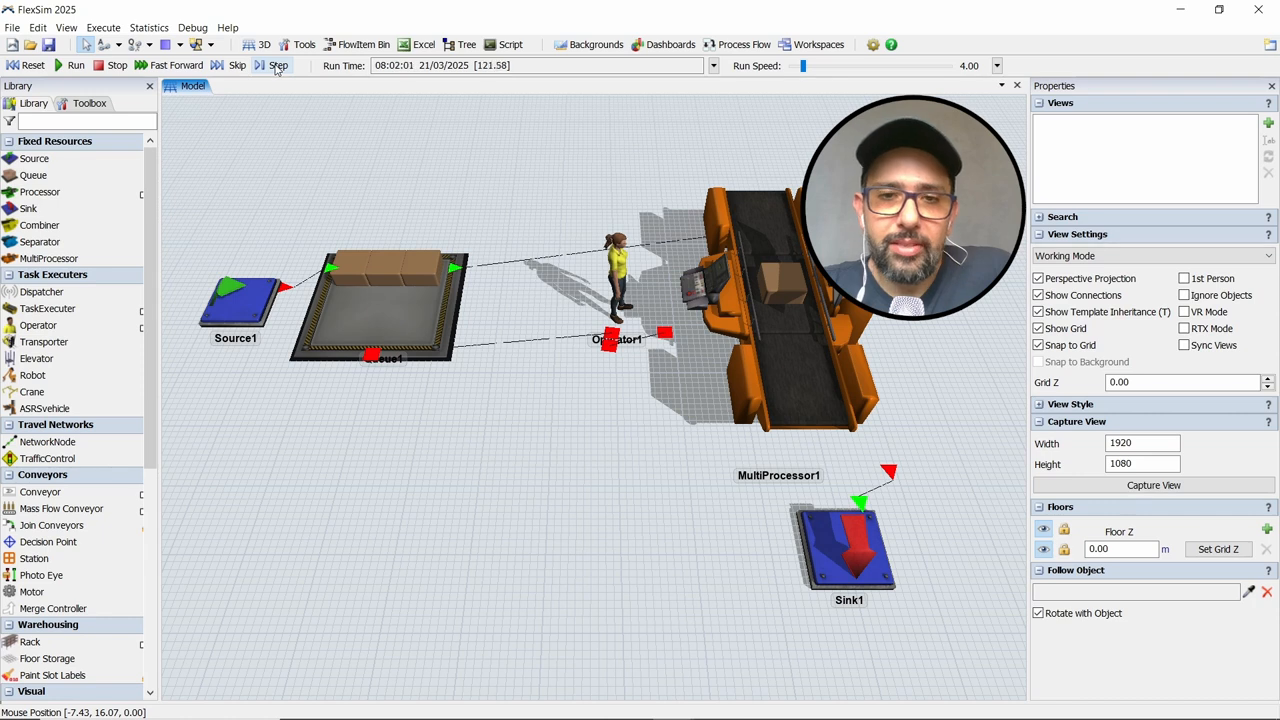
pyautogui.click(277, 66)
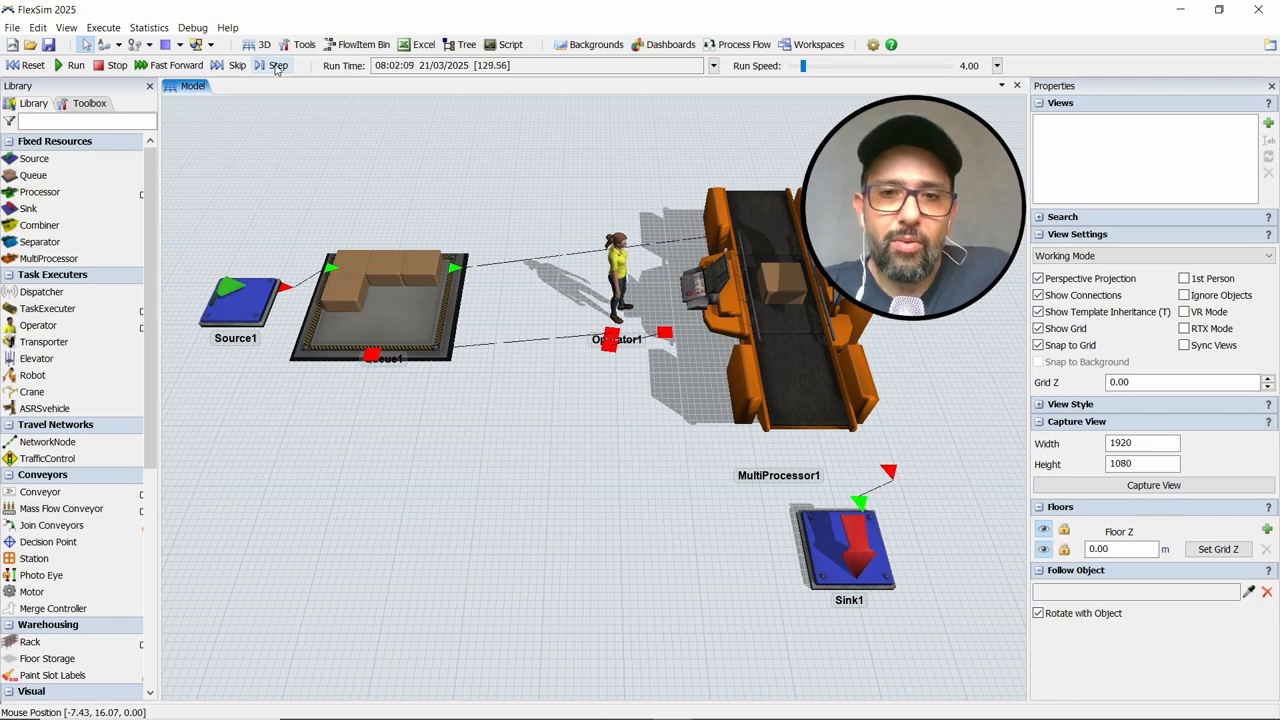
pyautogui.click(277, 66)
pyautogui.click(277, 66)
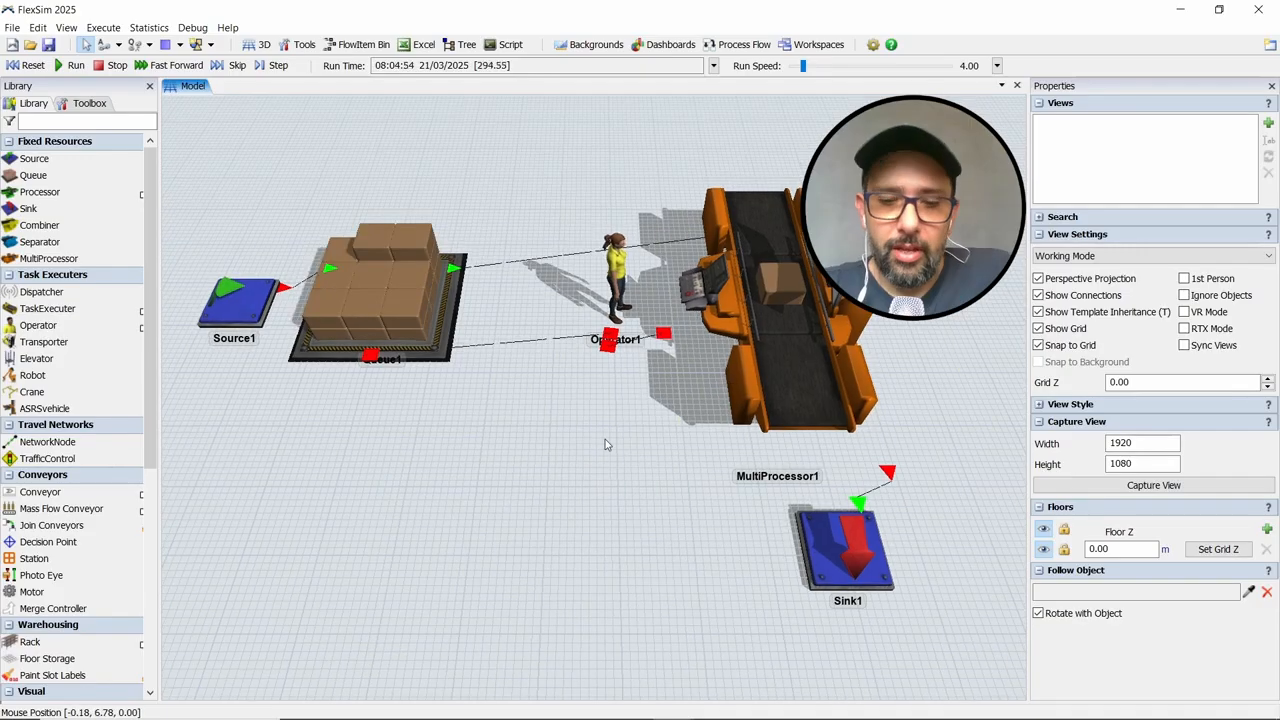
# Examine the statistics and labels of the MultiProcessor and the Operator during the run, and stop and reset the simulation
pyautogui.click(768, 349)
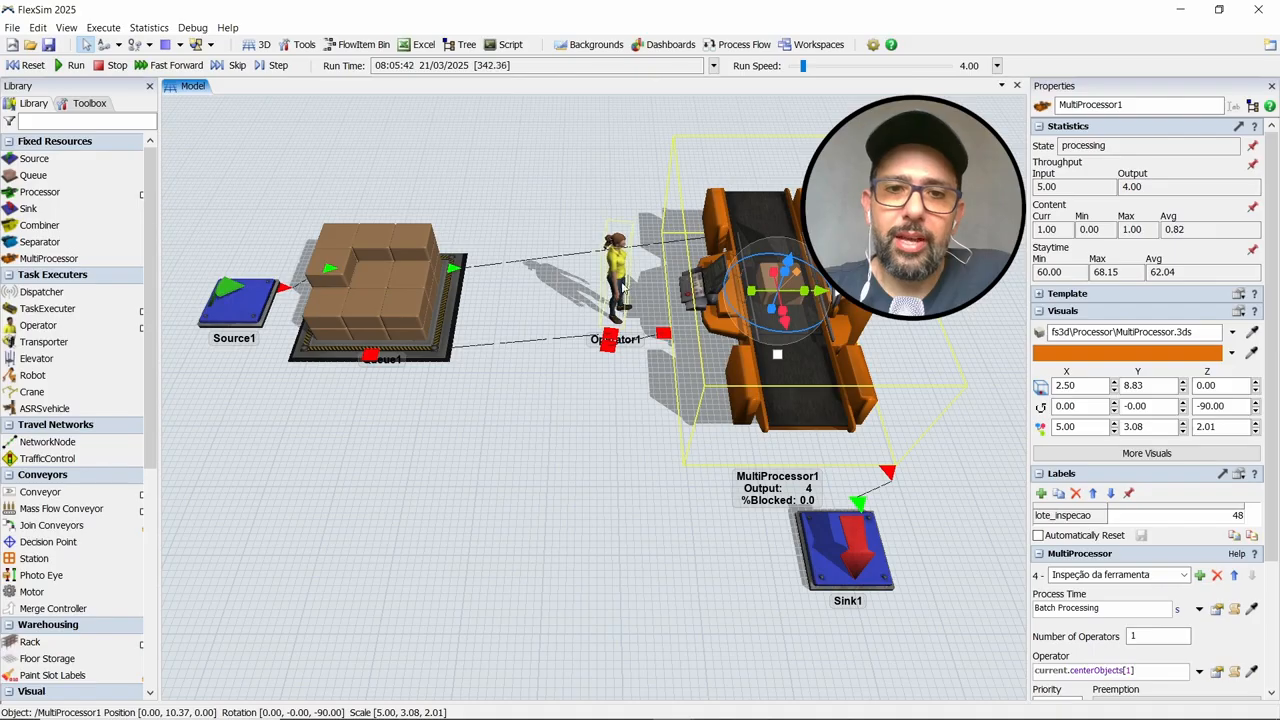
pyautogui.click(622, 295)
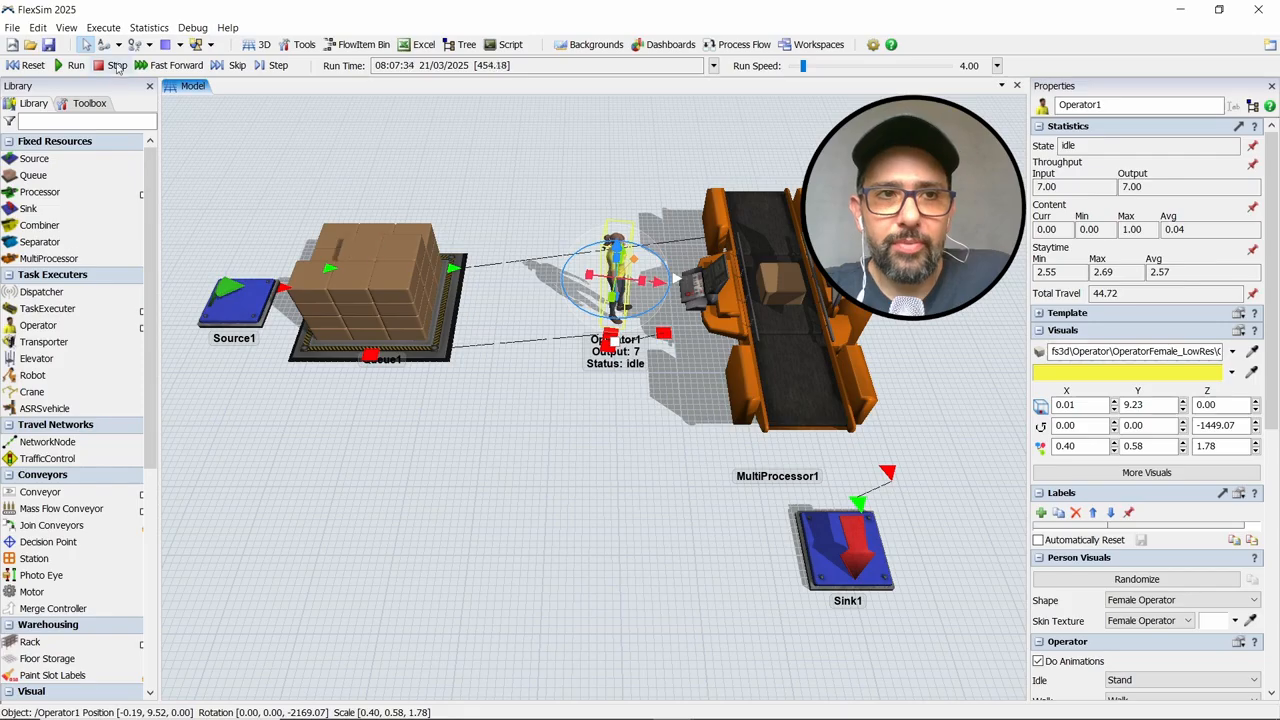
pyautogui.click(117, 65)
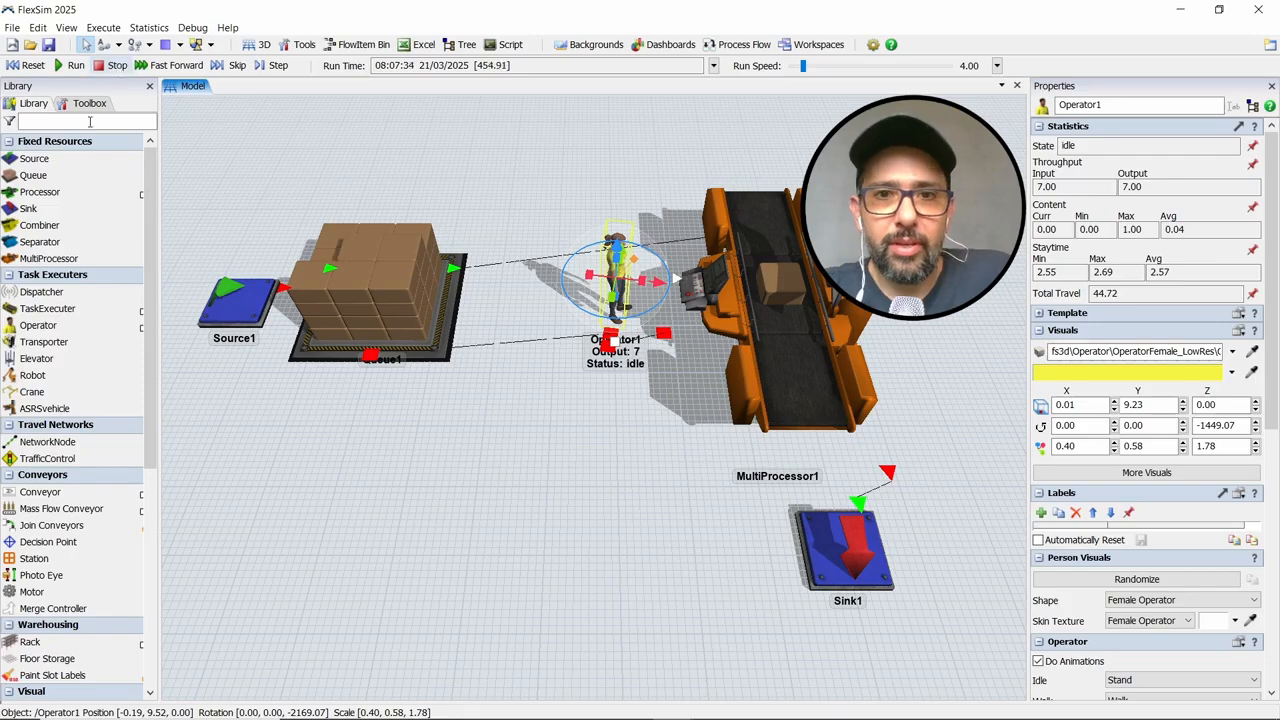
pyautogui.click(30, 66)
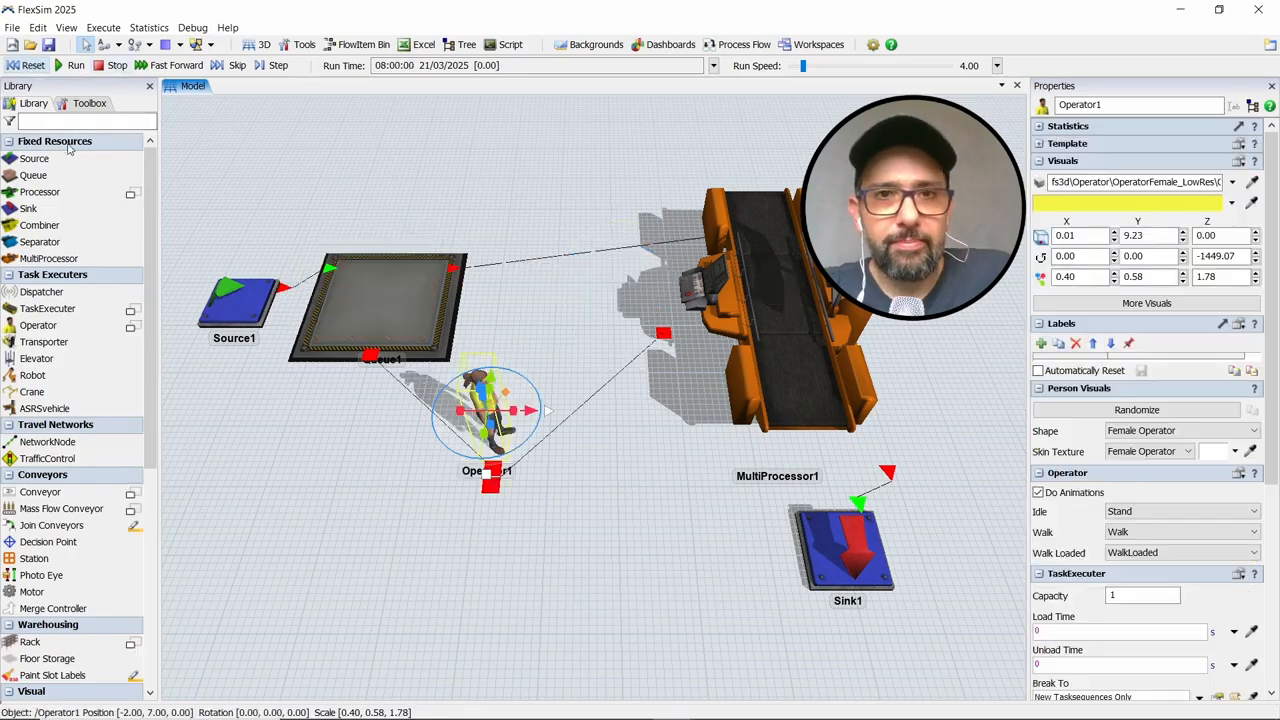
# Add a blank dashboard, dock it below the 3D model view, and enlarge the model view's share of the space
pyautogui.click(648, 45)
pyautogui.click(668, 64)
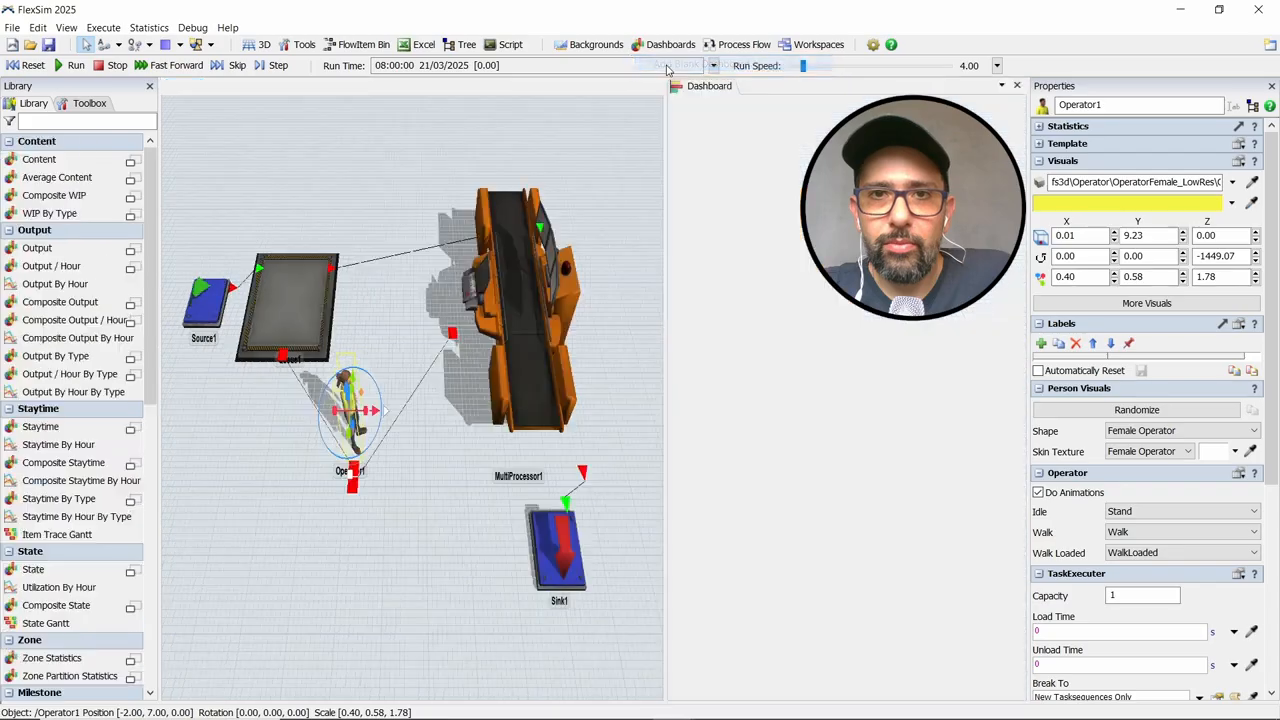
pyautogui.moveTo(686, 86); pyautogui.dragTo(592, 412)
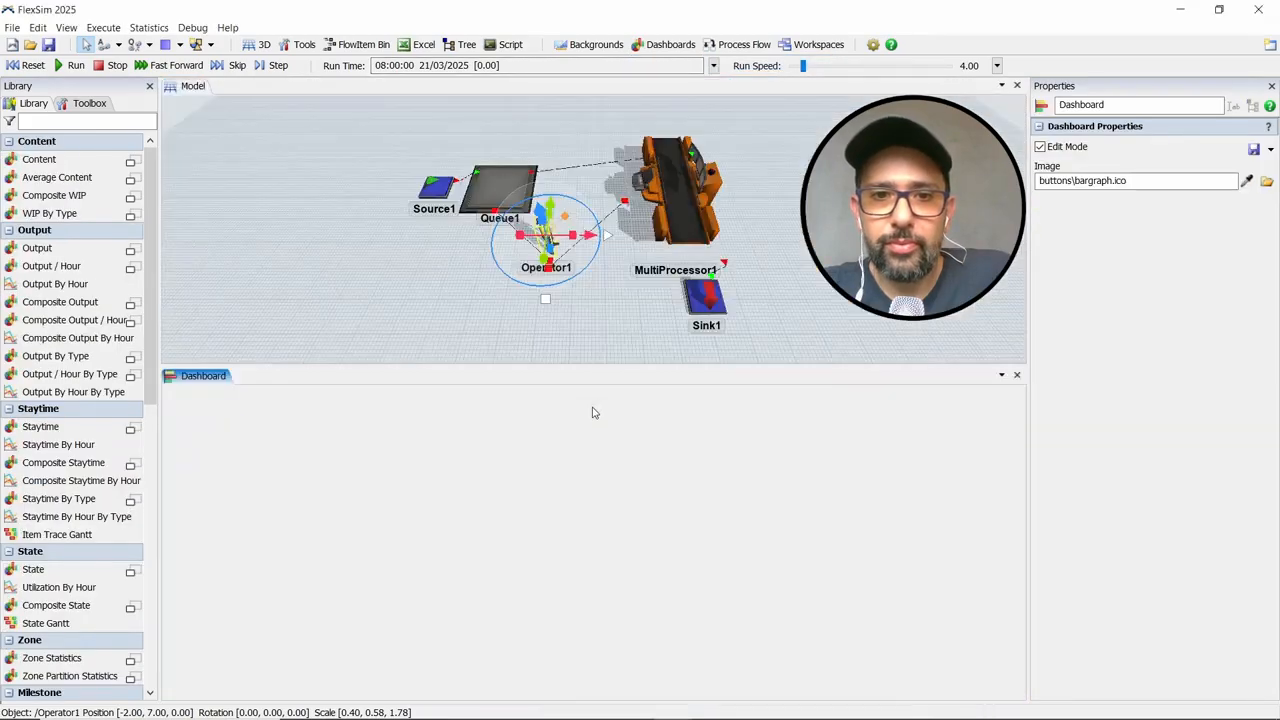
pyautogui.moveTo(591, 366); pyautogui.dragTo(580, 466)
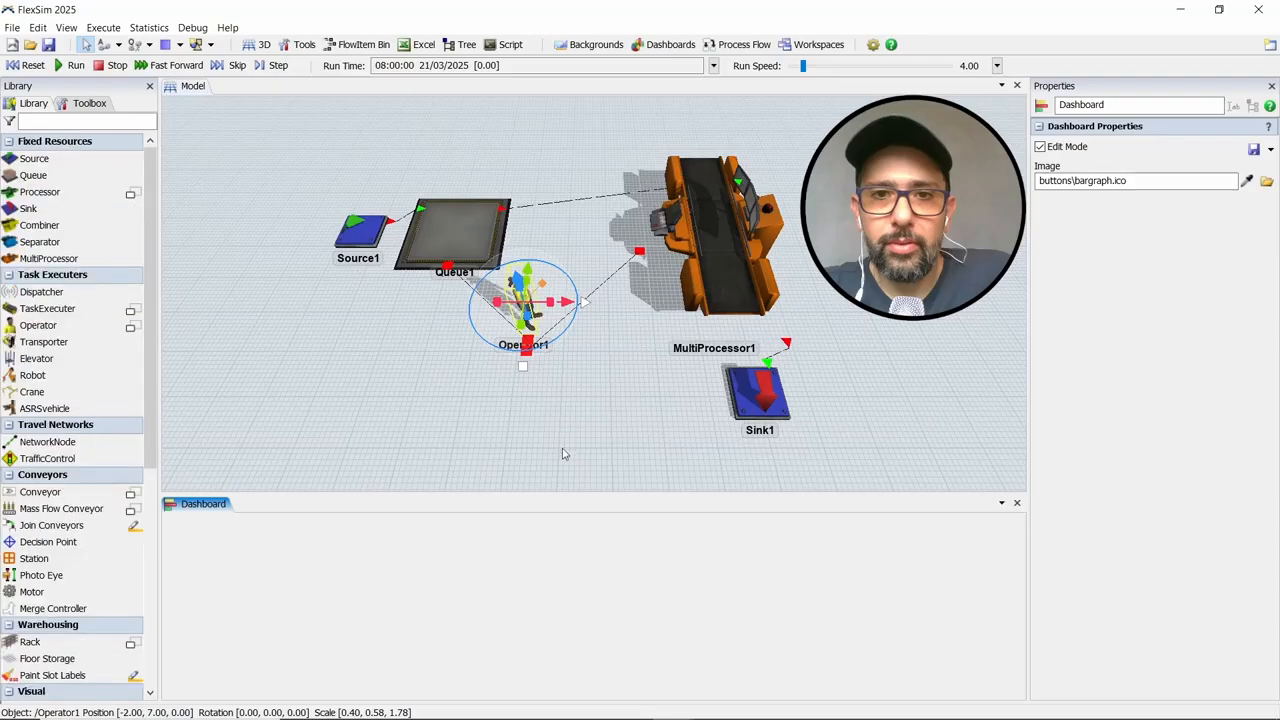
# Add a State pie chart to the blank dashboard below the 3D model view
pyautogui.scroll(2, 622, 390)
pyautogui.click(622, 392)
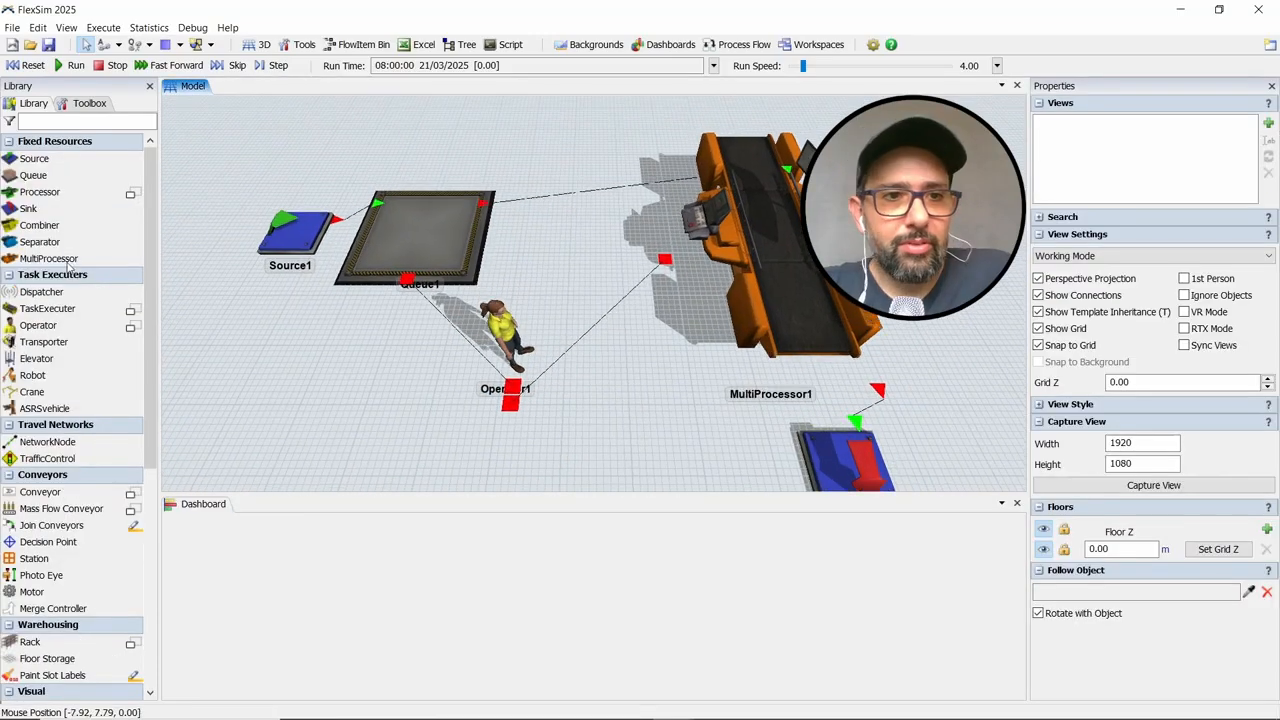
pyautogui.click(300, 597)
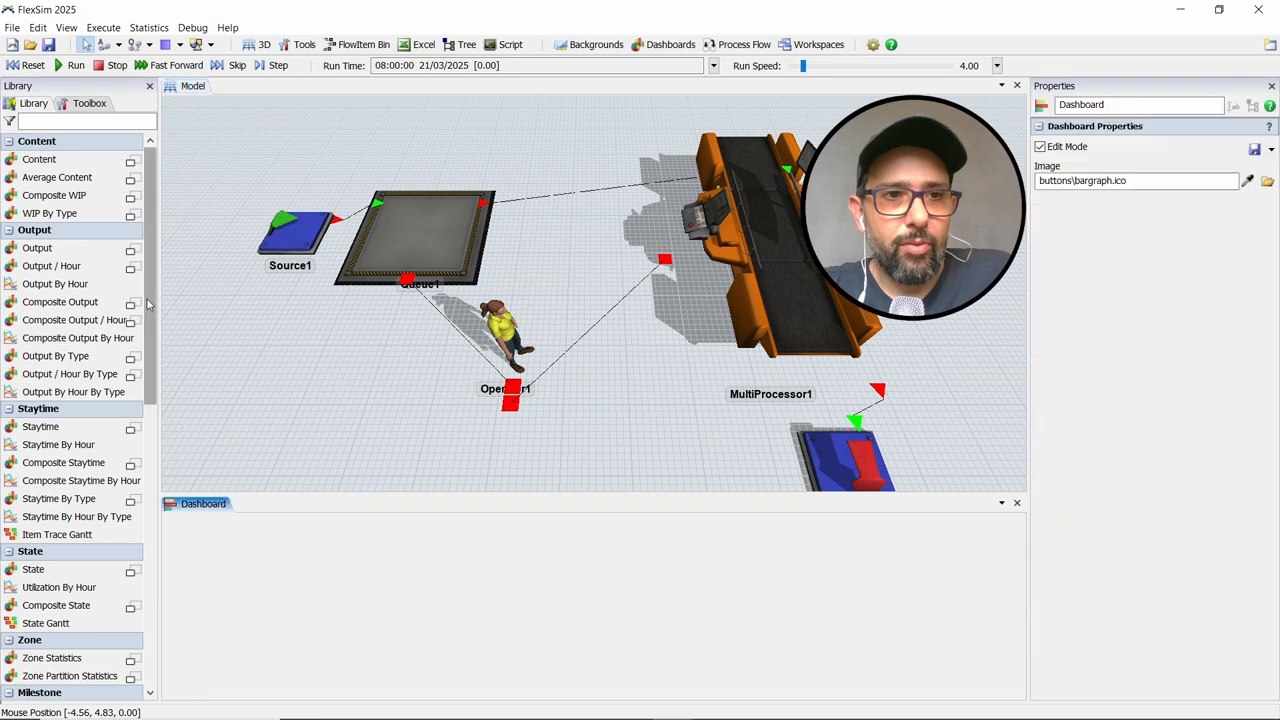
pyautogui.moveTo(147, 291); pyautogui.dragTo(145, 377)
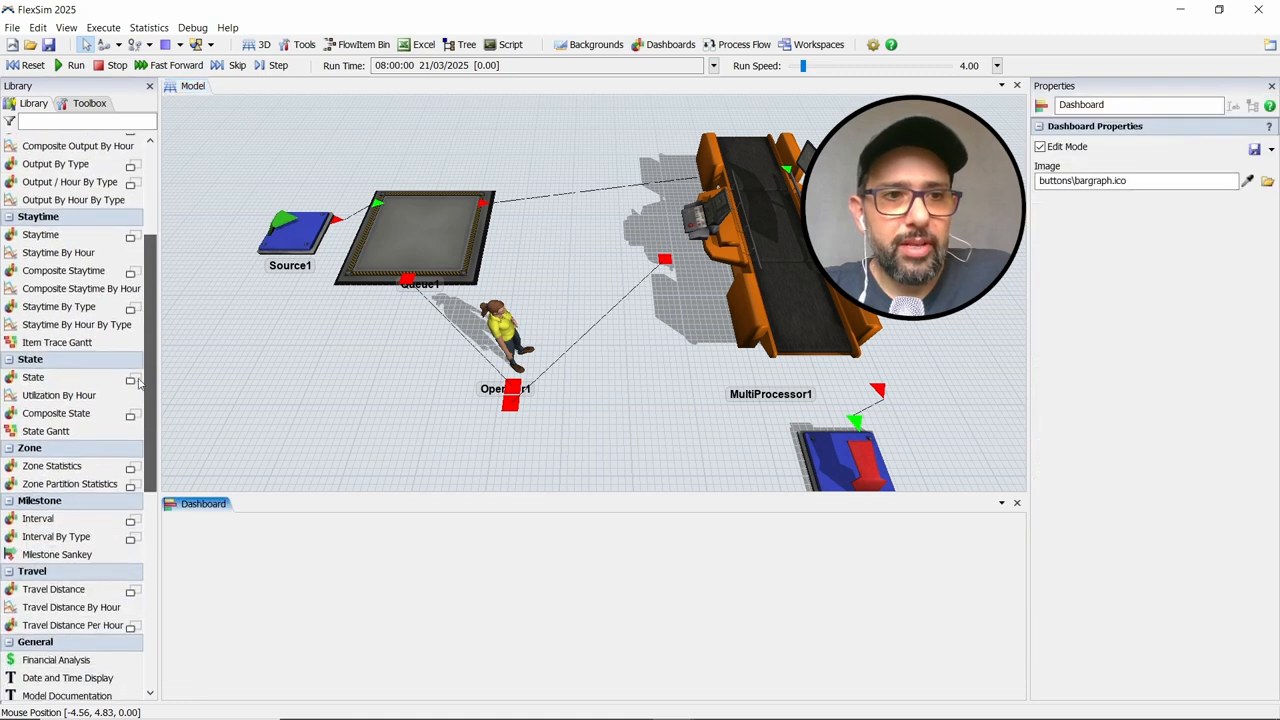
pyautogui.click(131, 380)
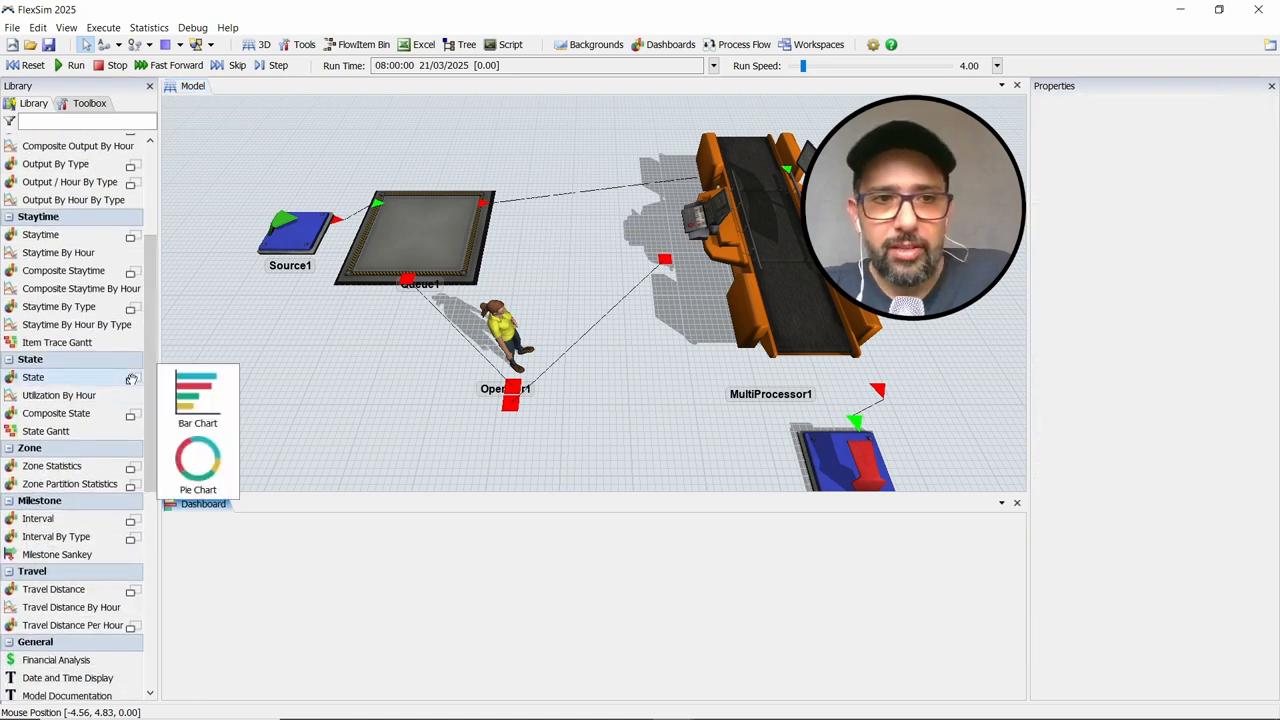
pyautogui.moveTo(195, 460); pyautogui.dragTo(240, 560)
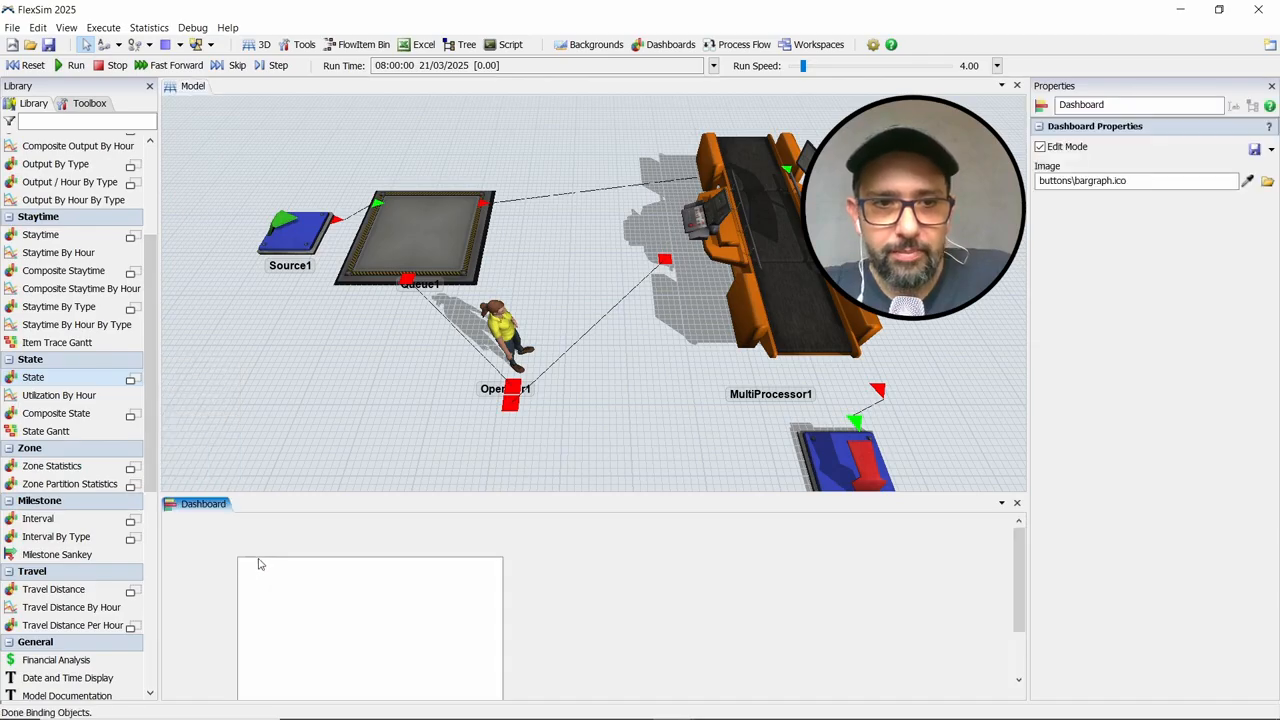
# Move the State pie chart to the dashboard's upper-left corner and resize it to fill the height and roughly the left two-fifths
pyautogui.click(258, 563)
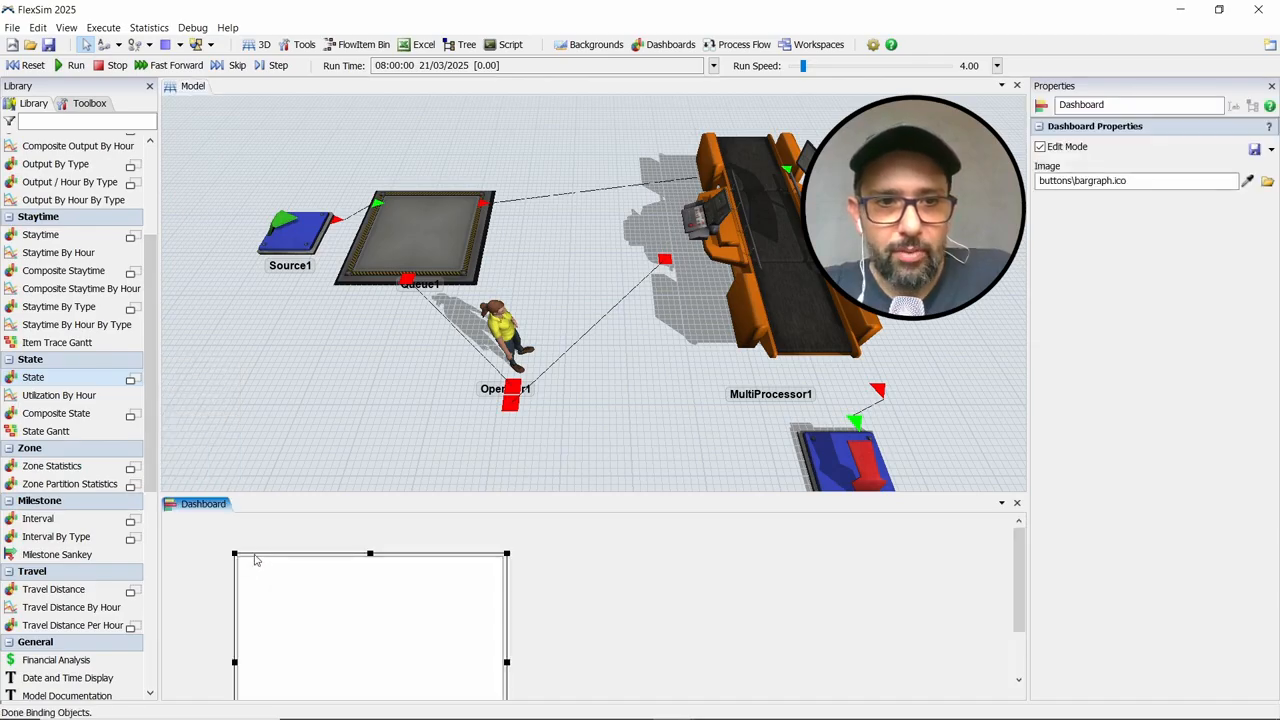
pyautogui.moveTo(255, 560); pyautogui.dragTo(186, 513)
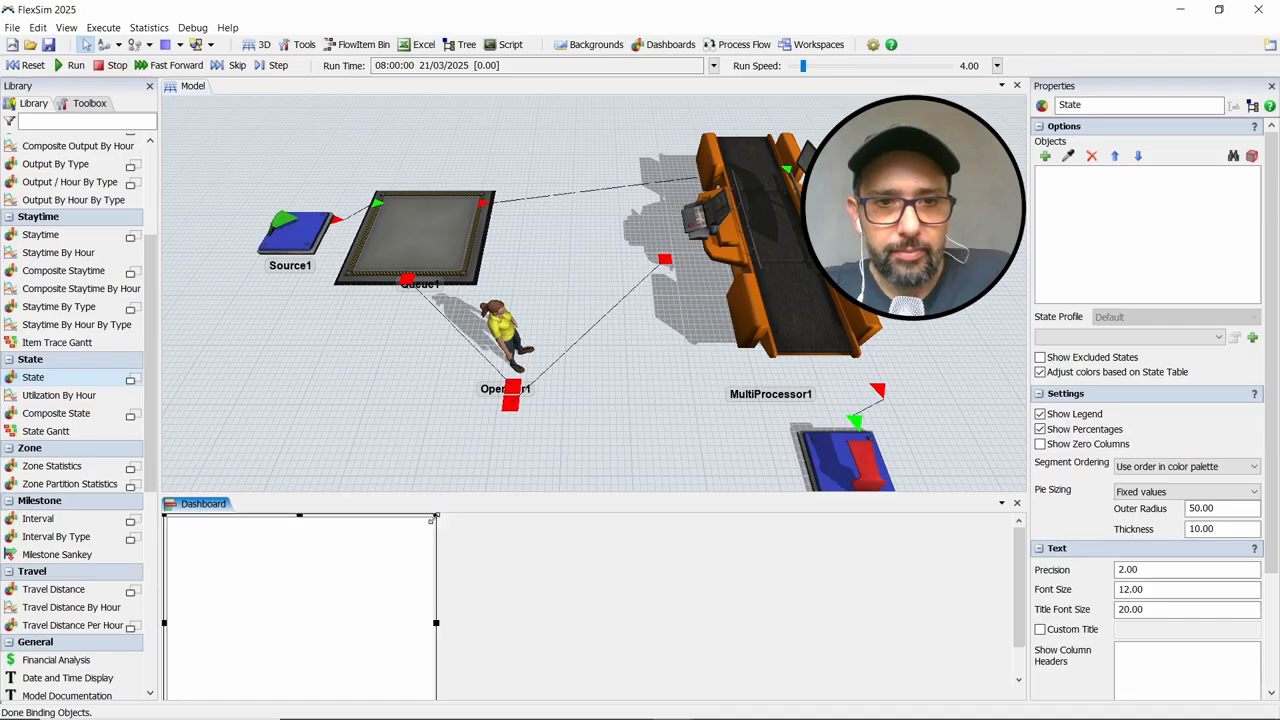
pyautogui.moveTo(433, 518); pyautogui.dragTo(593, 600)
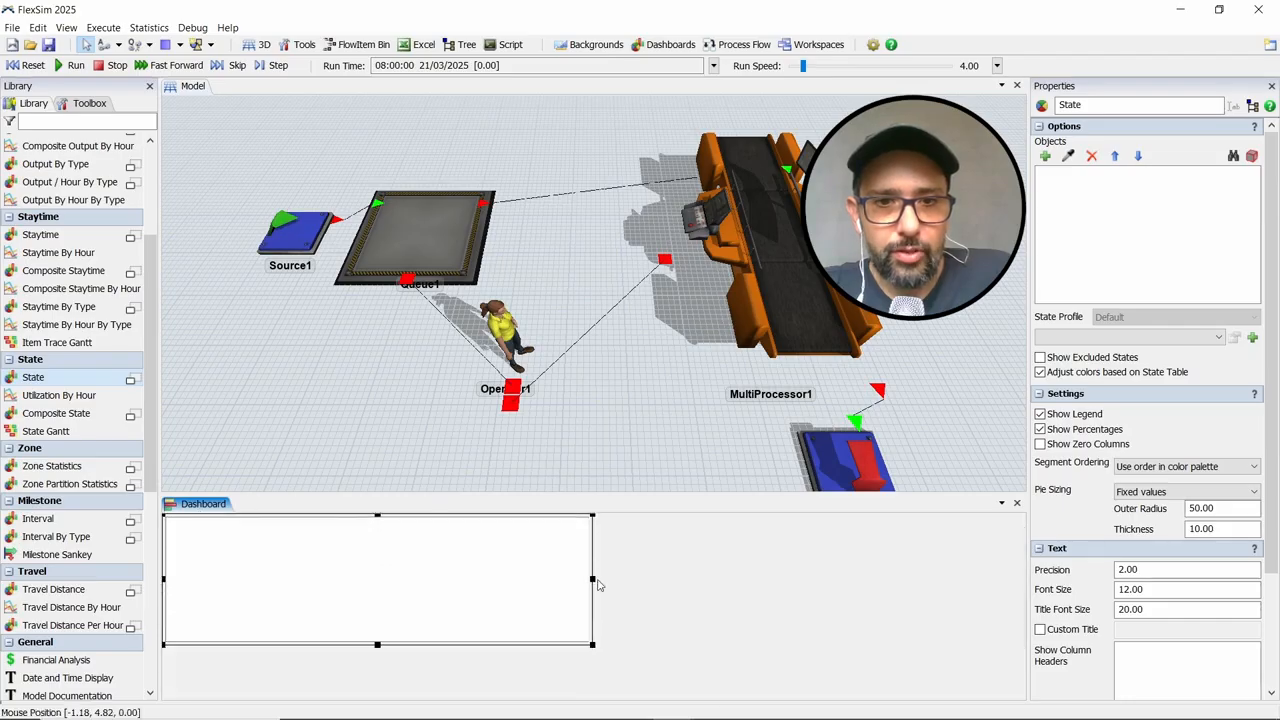
pyautogui.moveTo(589, 645); pyautogui.dragTo(500, 692)
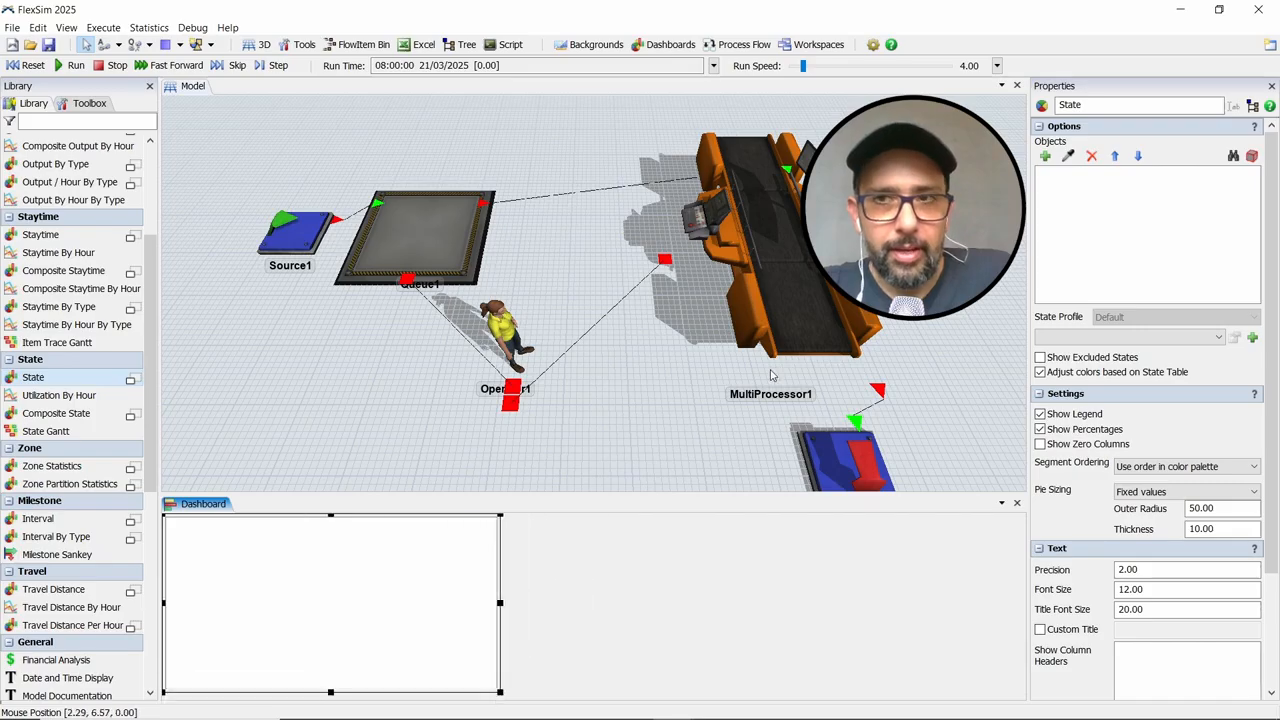
# Name the pie chart "Taxa de ocupação" and add MultiProcessor1 and Operator1 as its objects
pyautogui.doubleClick(1117, 104)
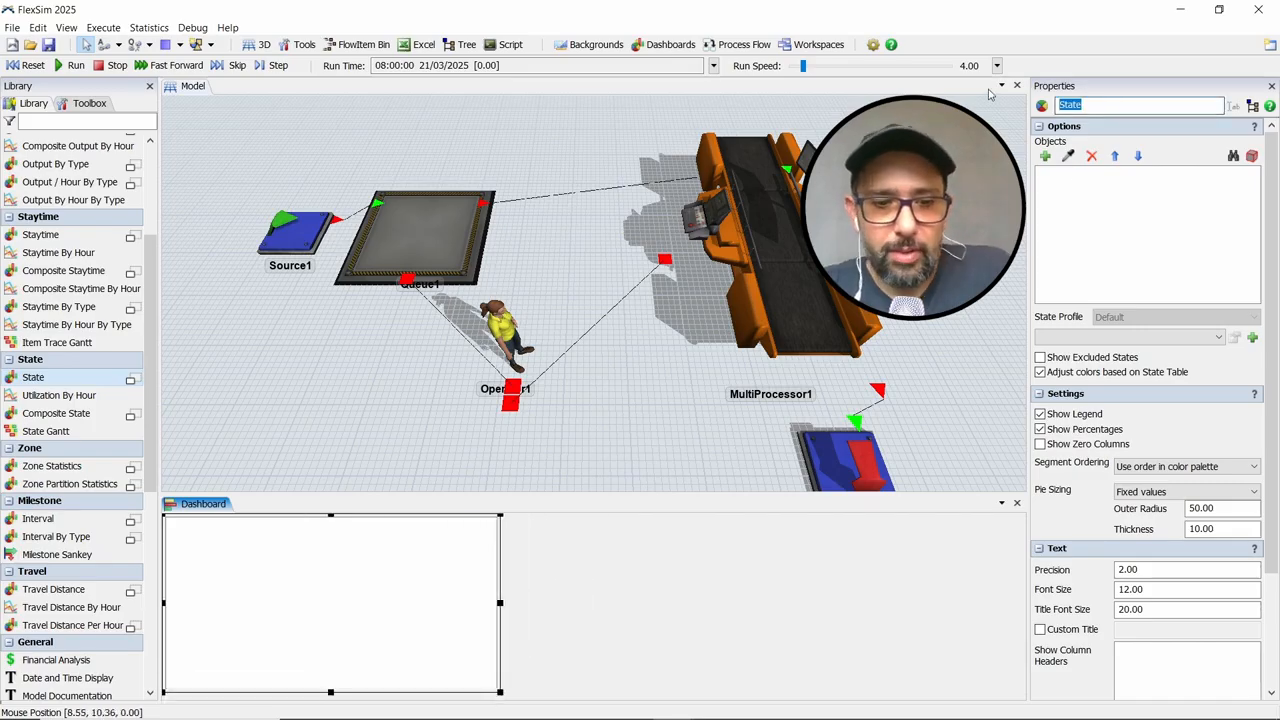
pyautogui.write('Taxa de ocupação')
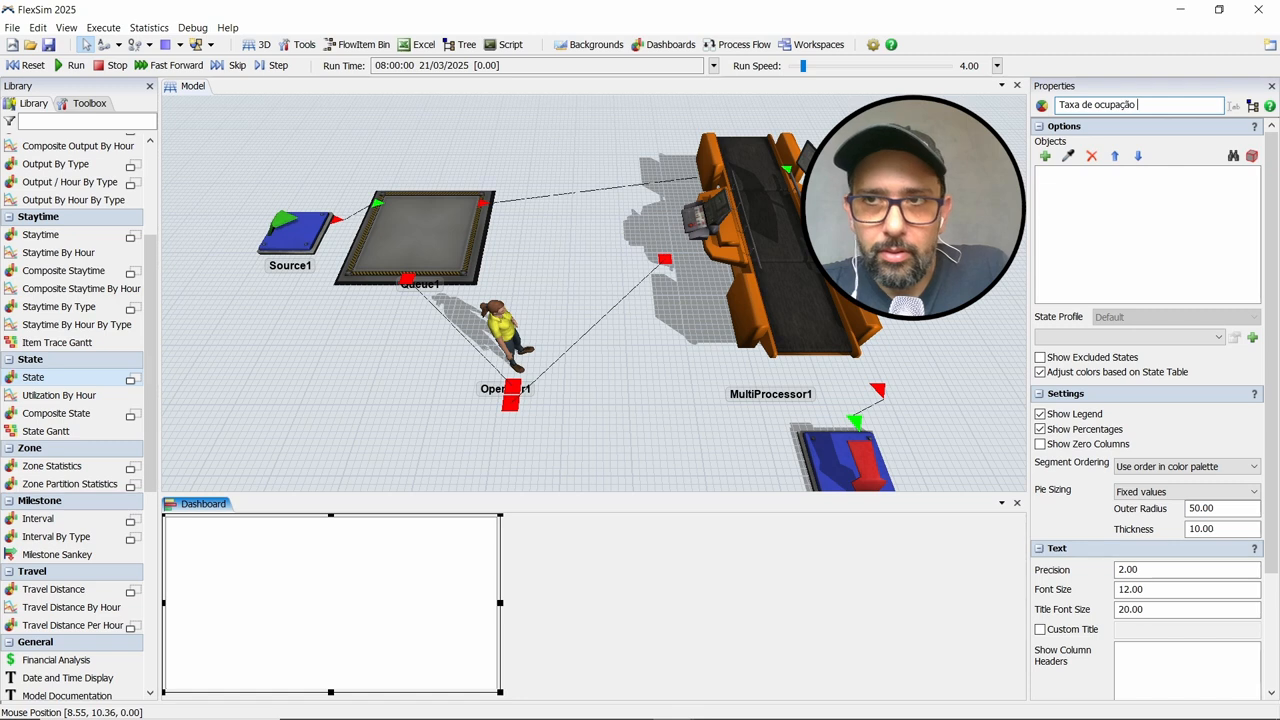
pyautogui.click(1069, 156)
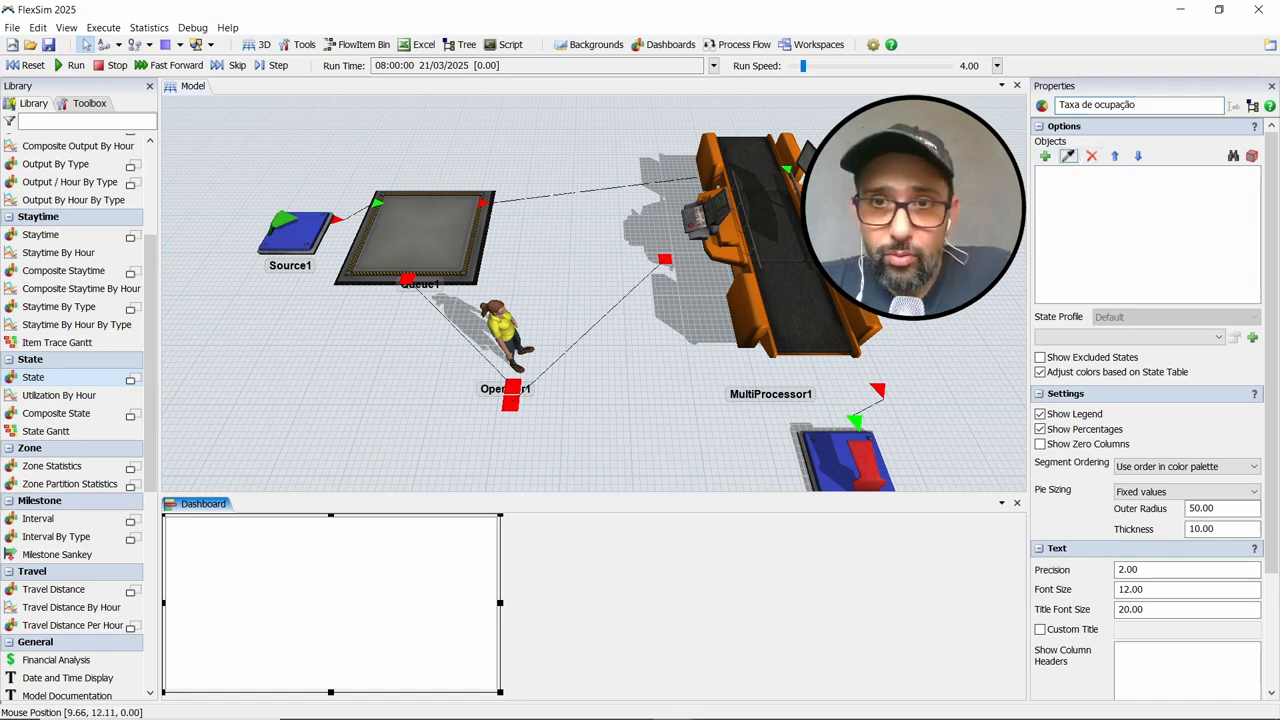
pyautogui.click(804, 249)
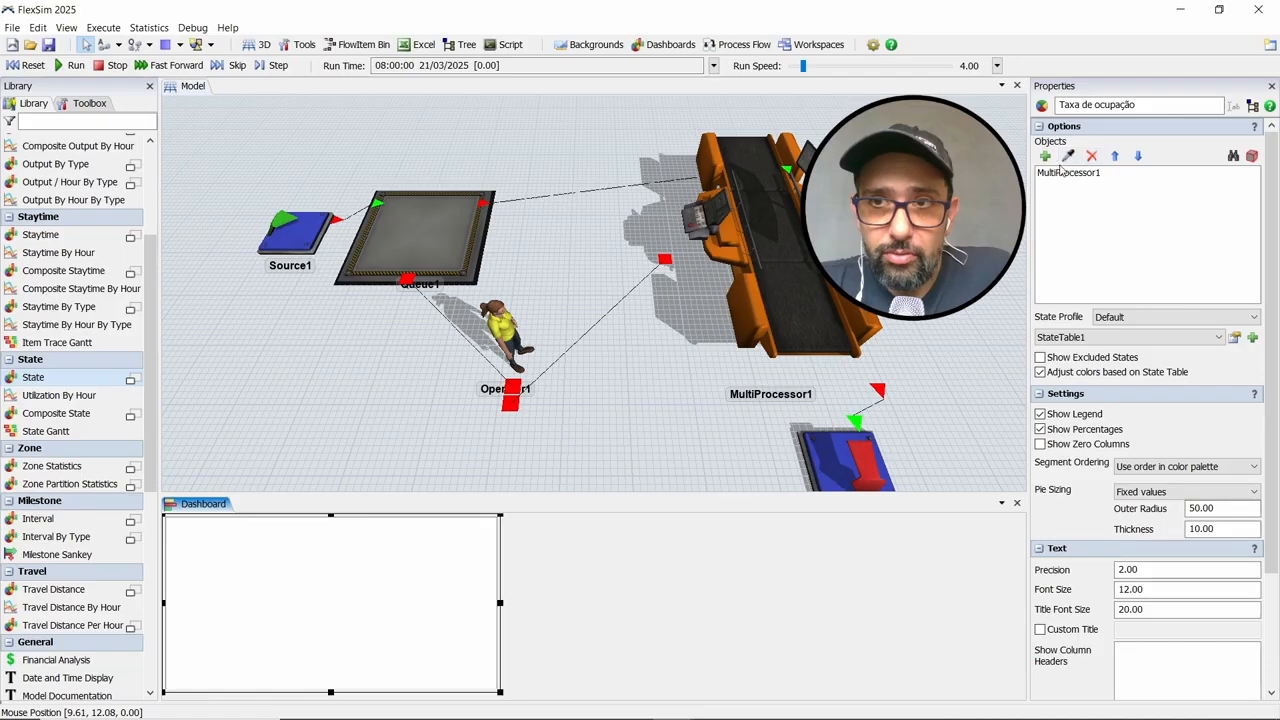
pyautogui.click(1069, 156)
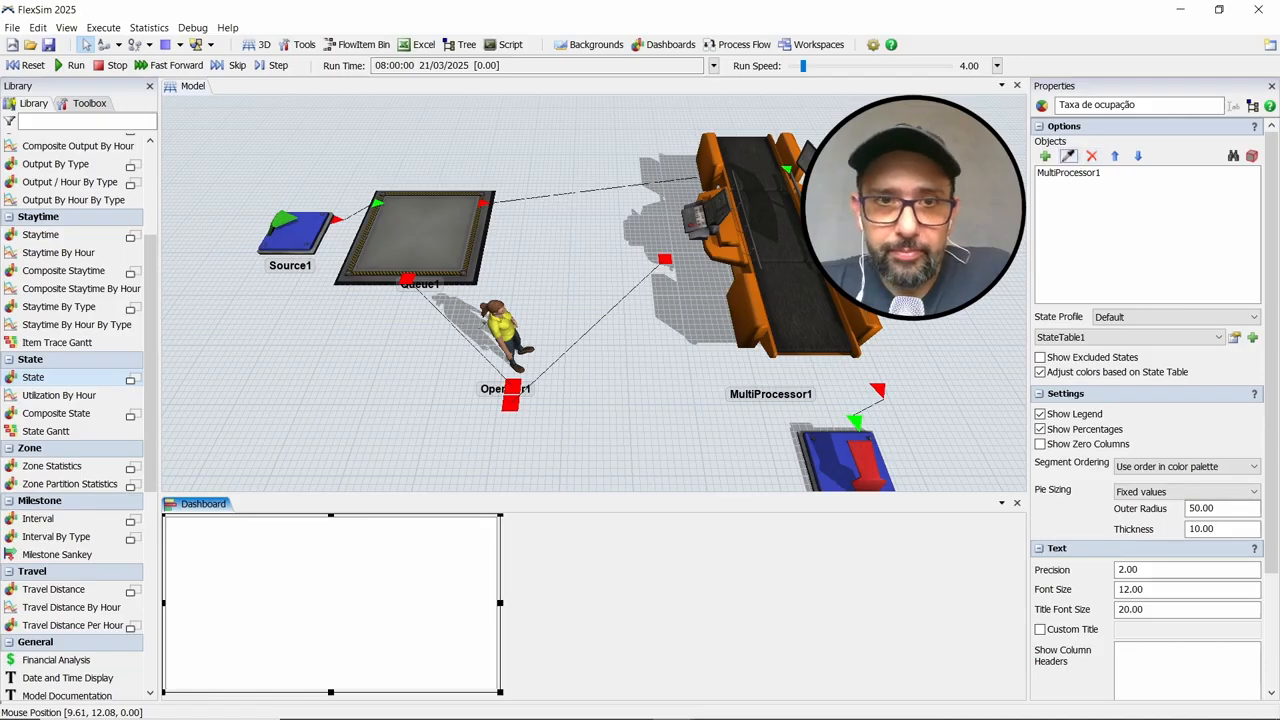
pyautogui.click(503, 335)
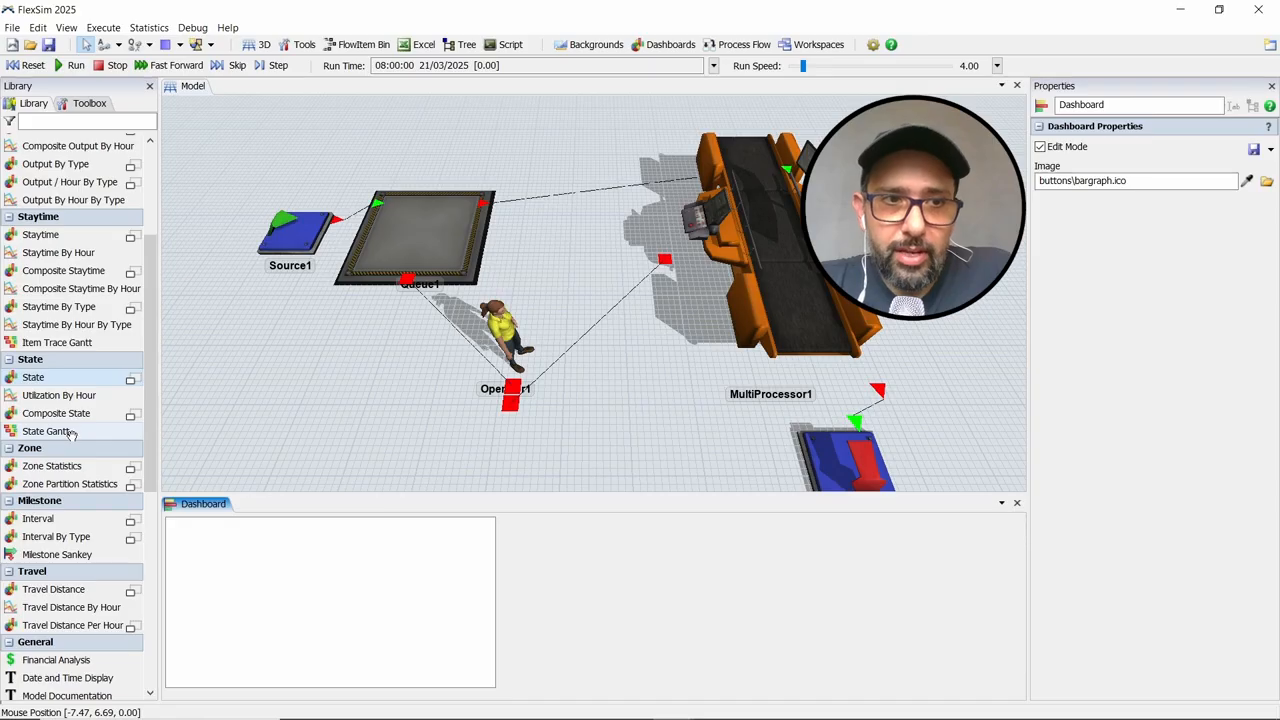
# Add a State Gantt chart beside the pie chart and enlarge it to fill the rest of the dashboard
pyautogui.click(533, 532)
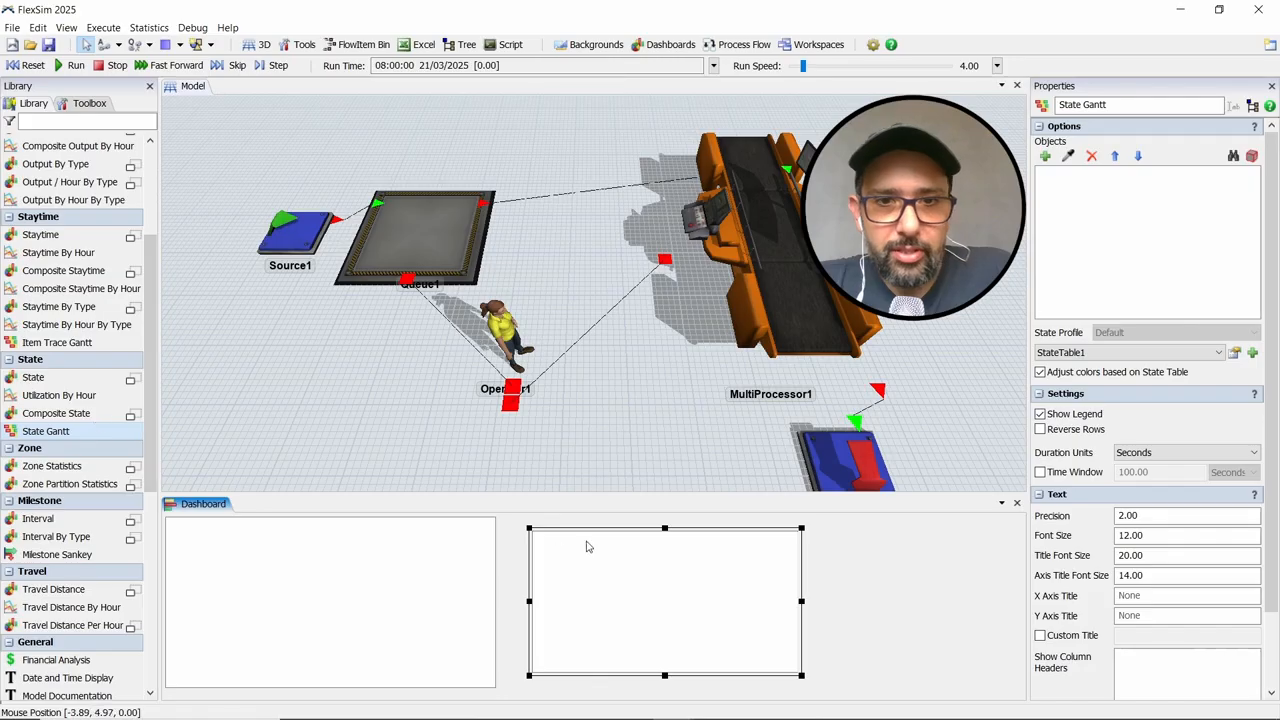
pyautogui.moveTo(591, 538); pyautogui.dragTo(555, 525)
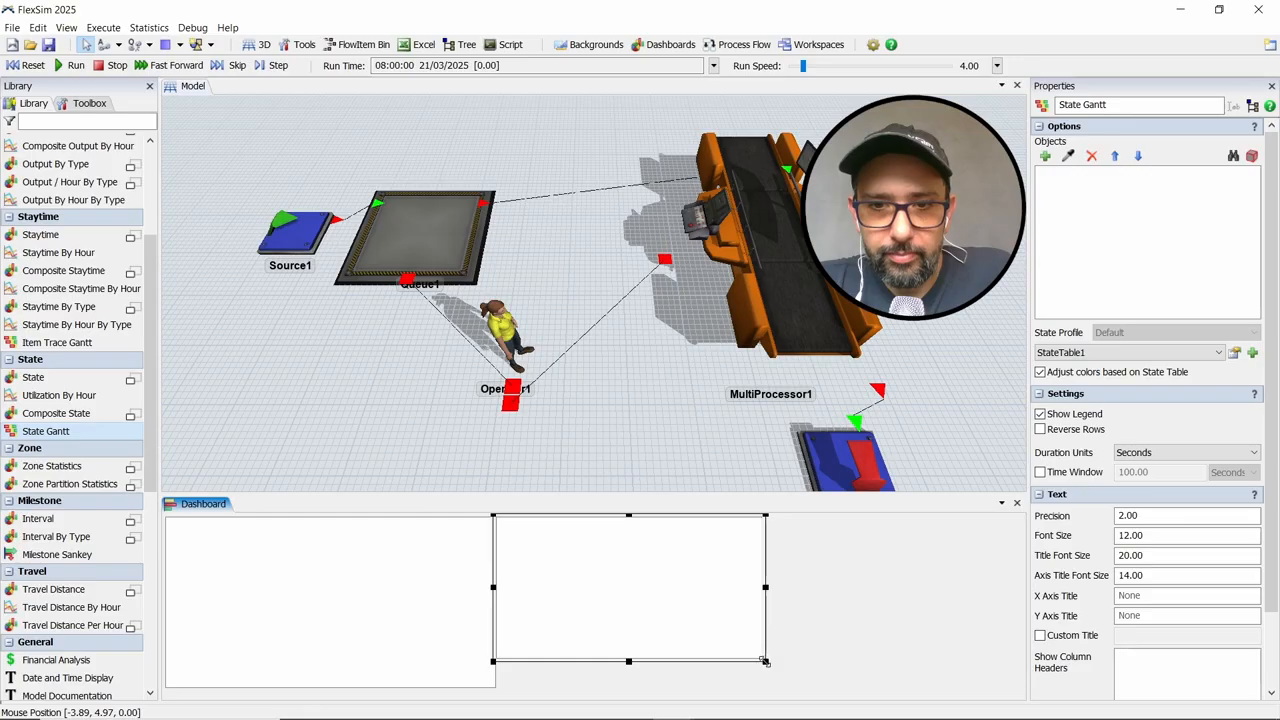
pyautogui.moveTo(764, 660); pyautogui.dragTo(1006, 690)
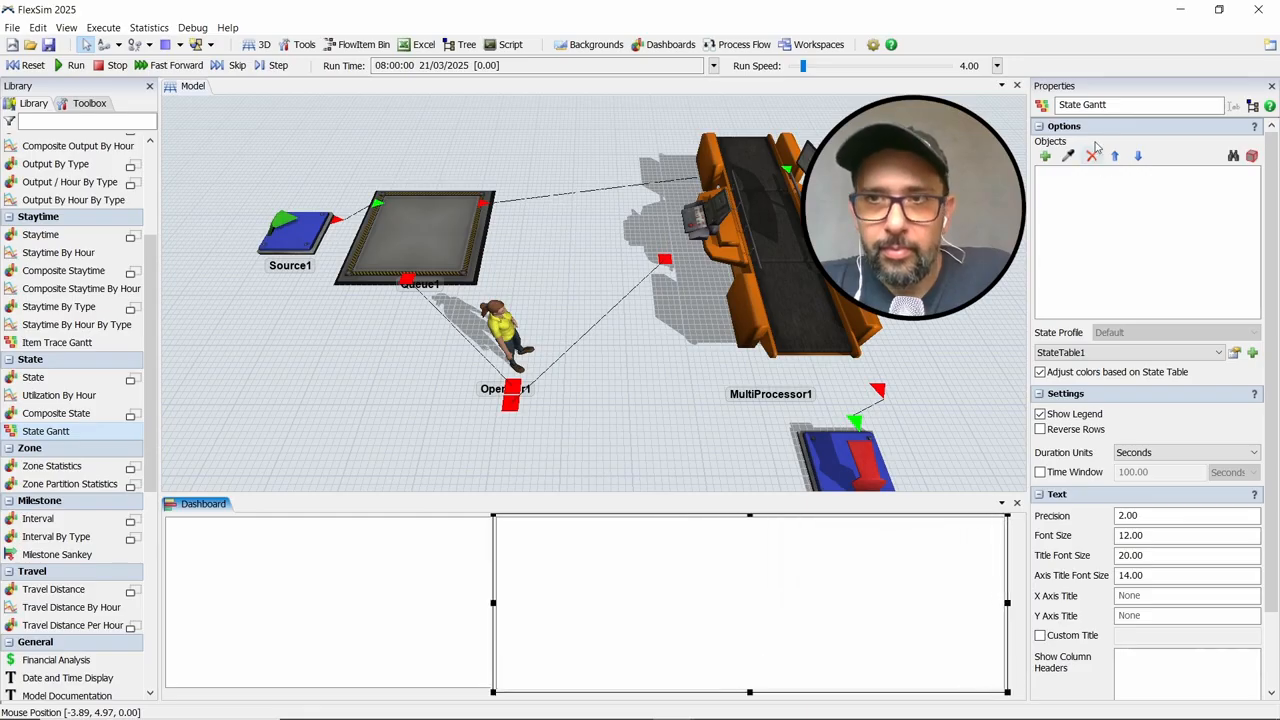
# Name the Gantt chart "Grafico de Gantt" and add MultiProcessor1 and Operator1 as its objects
pyautogui.doubleClick(1070, 105)
pyautogui.write('Grafico de')
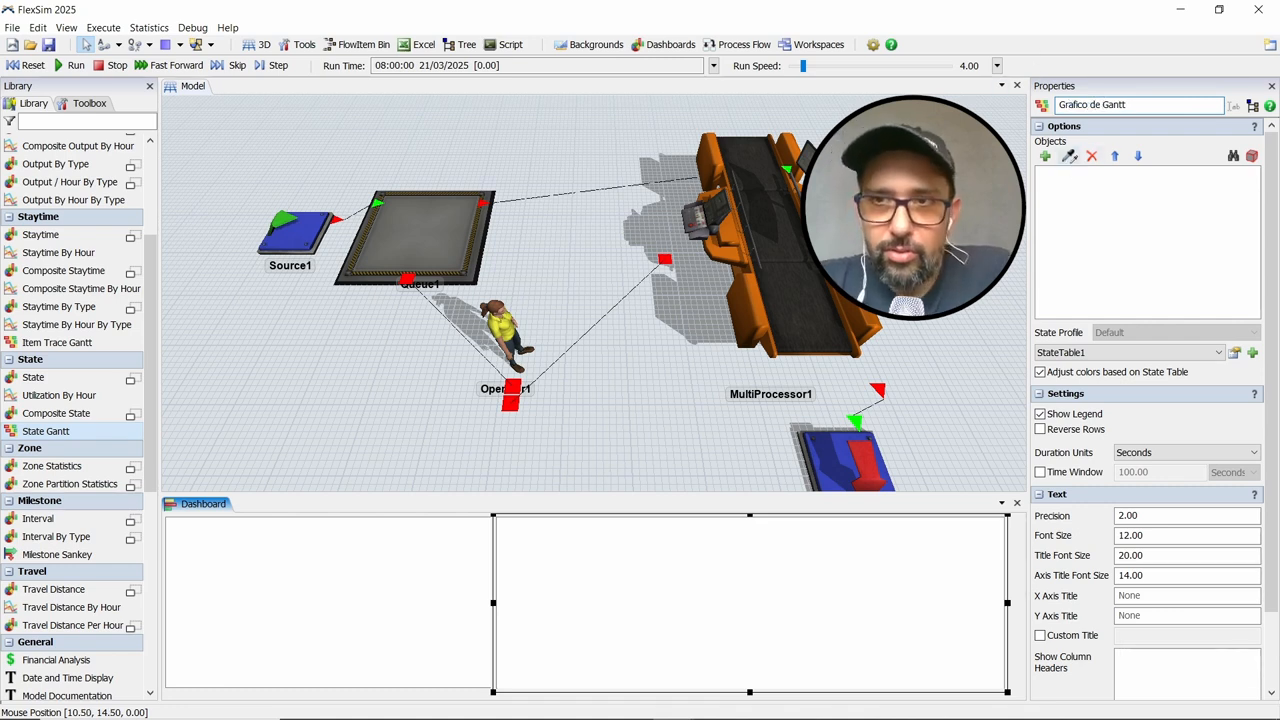
pyautogui.click(768, 248)
pyautogui.click(1069, 156)
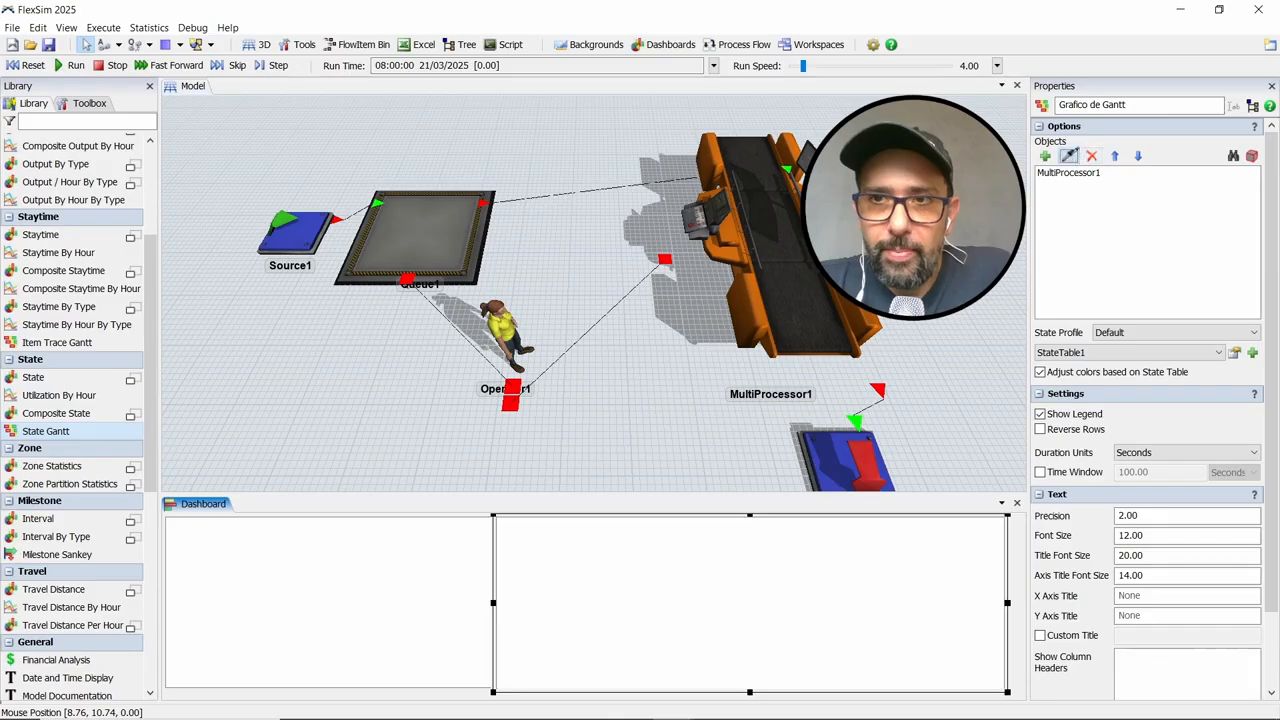
pyautogui.click(530, 330)
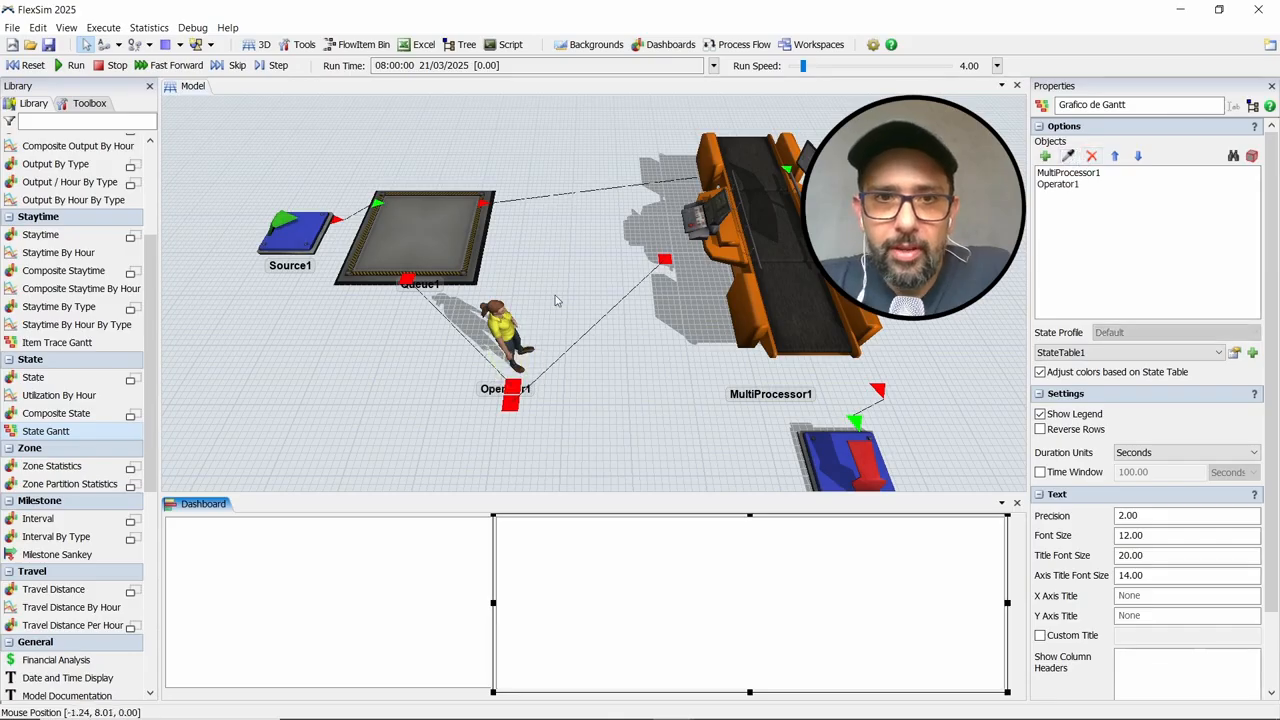
# Run the simulation and, while it runs, enlarge the dashboard area and stretch both charts downward to fill it
pyautogui.click(60, 65)
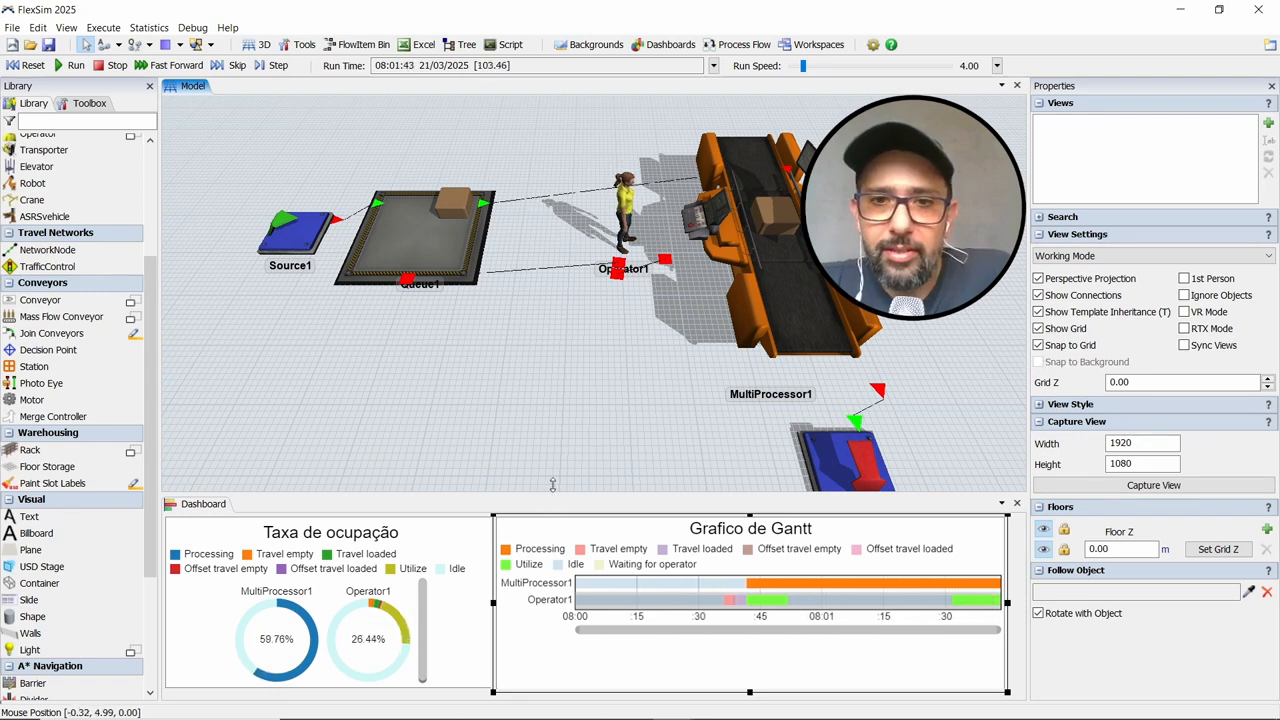
pyautogui.moveTo(553, 484); pyautogui.dragTo(553, 459)
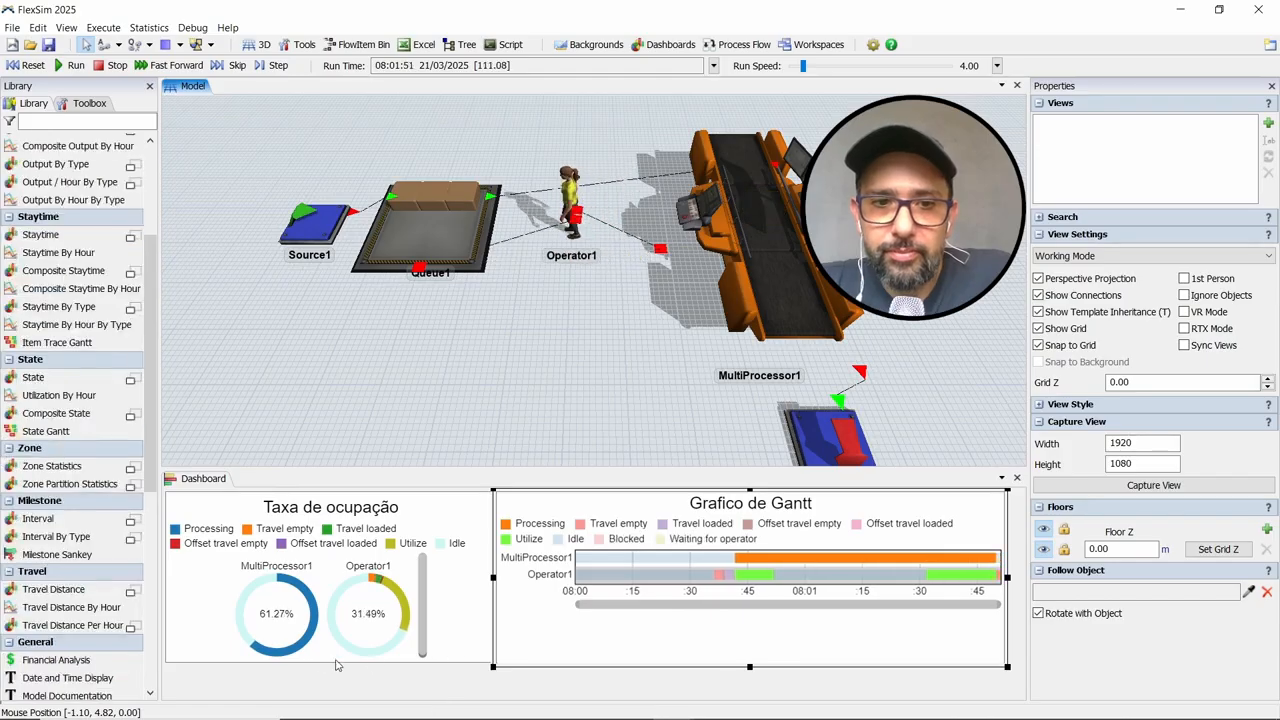
pyautogui.click(459, 643)
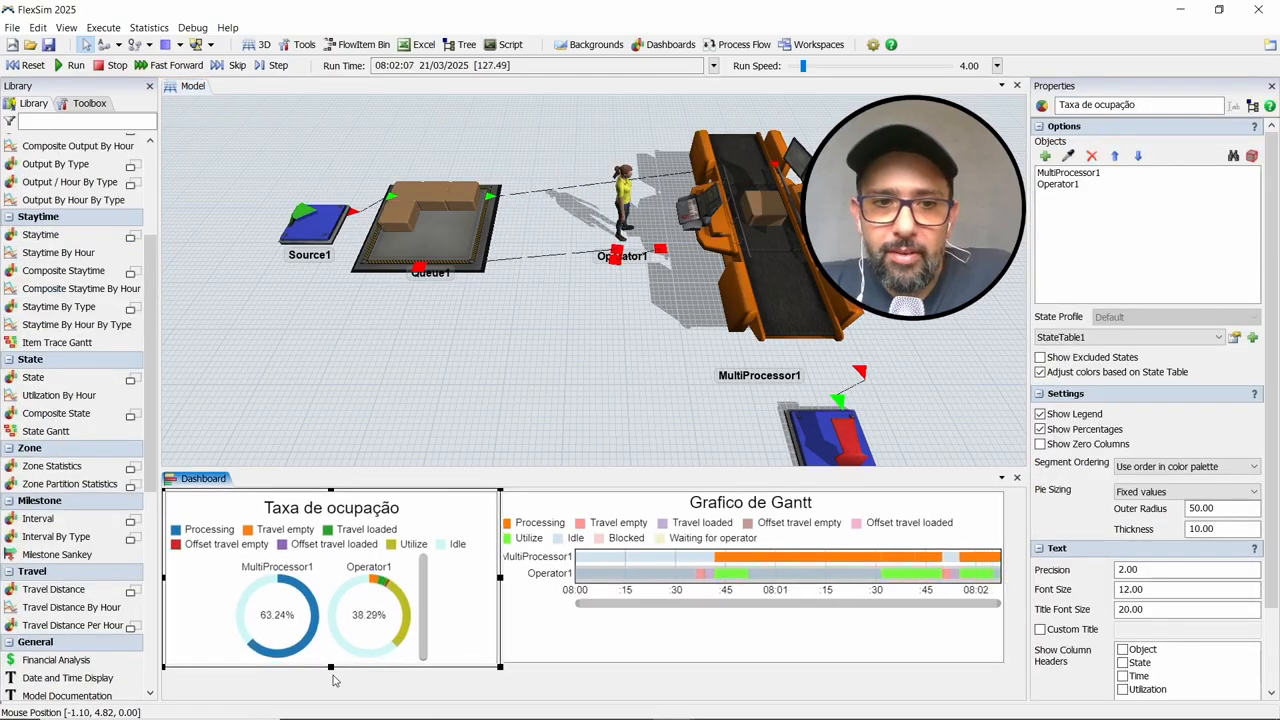
pyautogui.moveTo(330, 668); pyautogui.dragTo(350, 685)
pyautogui.click(750, 652)
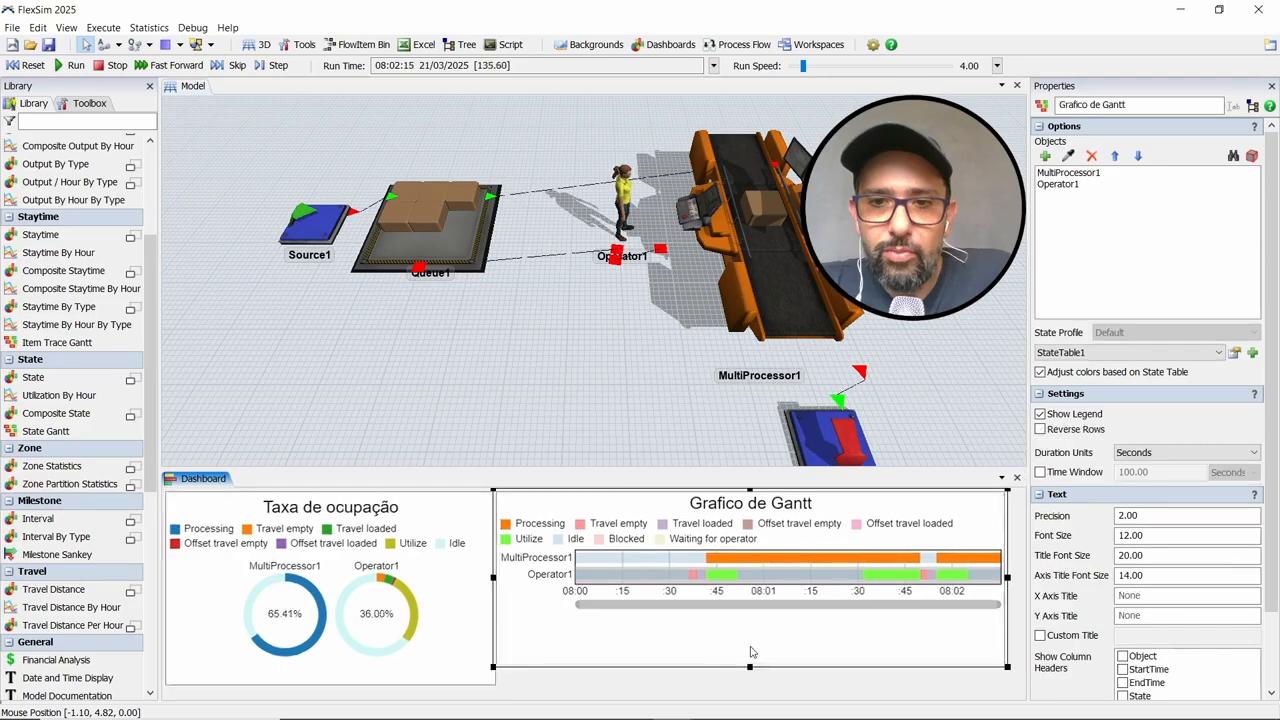
pyautogui.moveTo(750, 666); pyautogui.dragTo(750, 689)
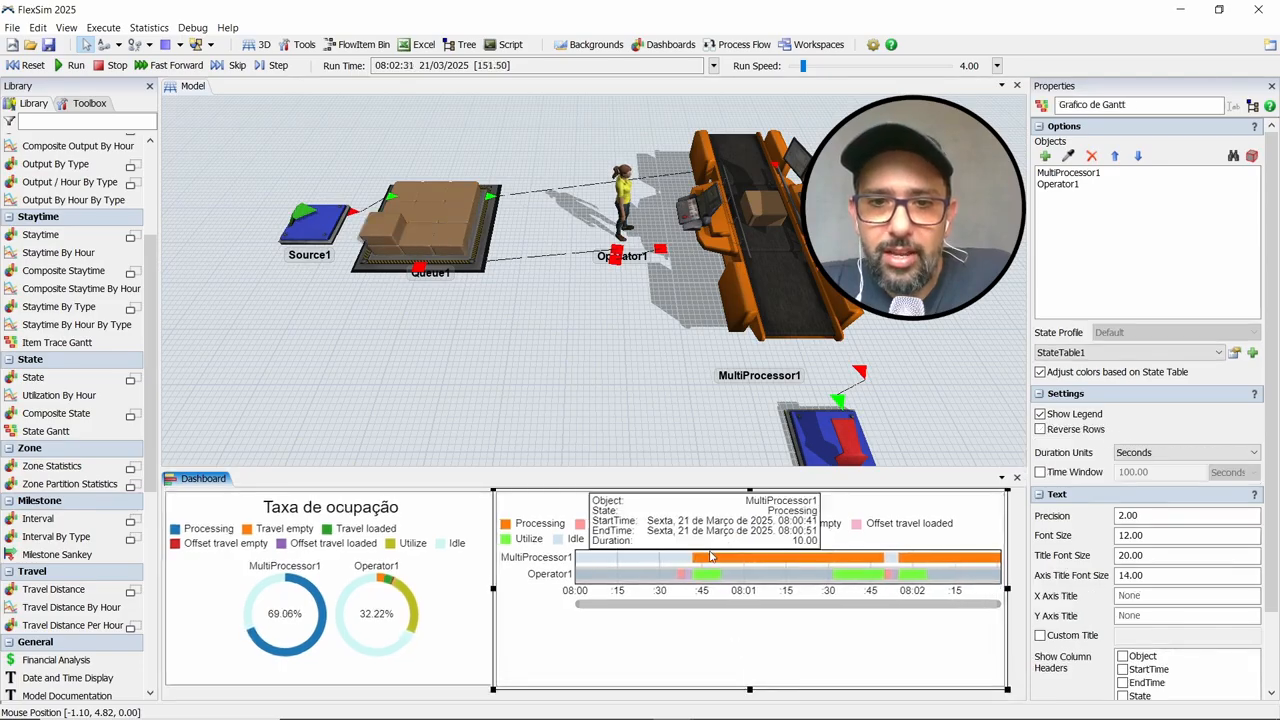